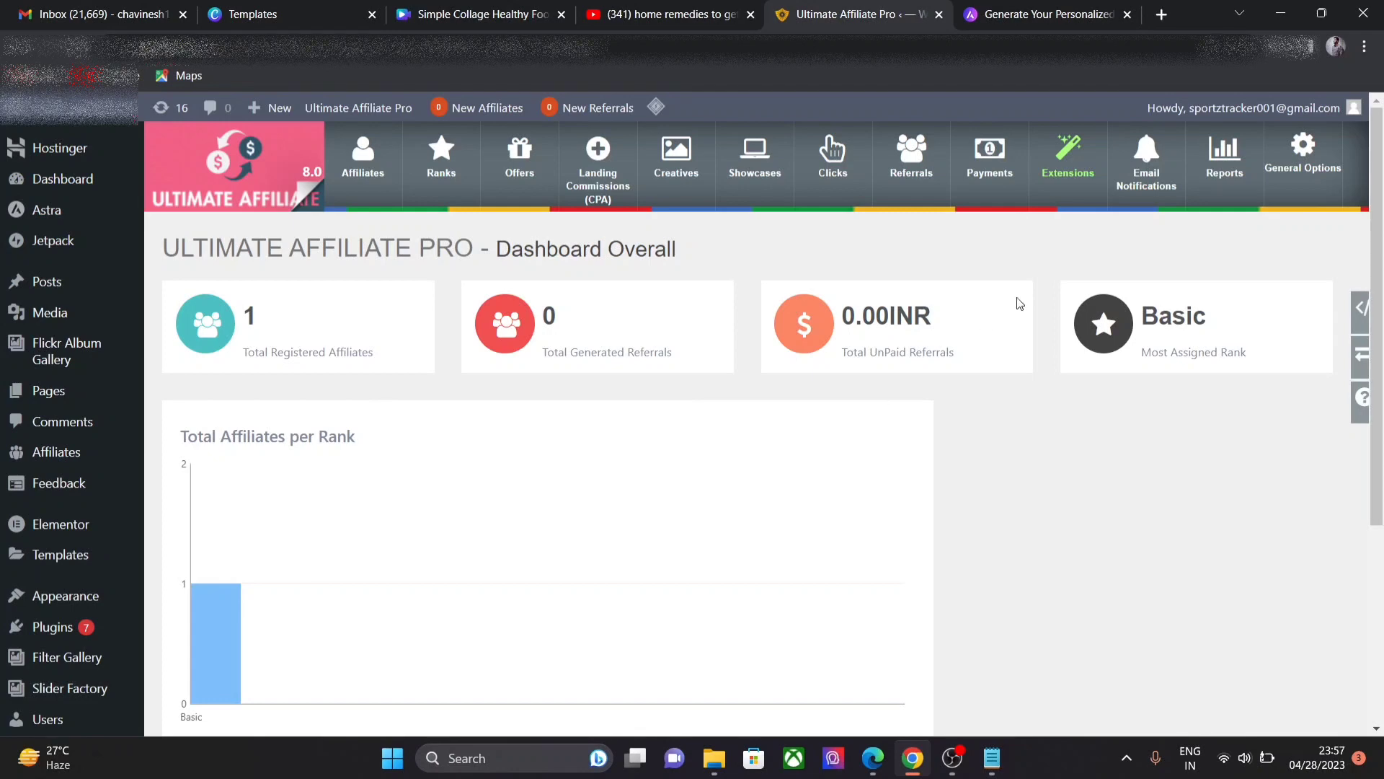
Step: Open the SignUp Referrals (CPL) settings from the affiliate plugin's extensions
click(1079, 168)
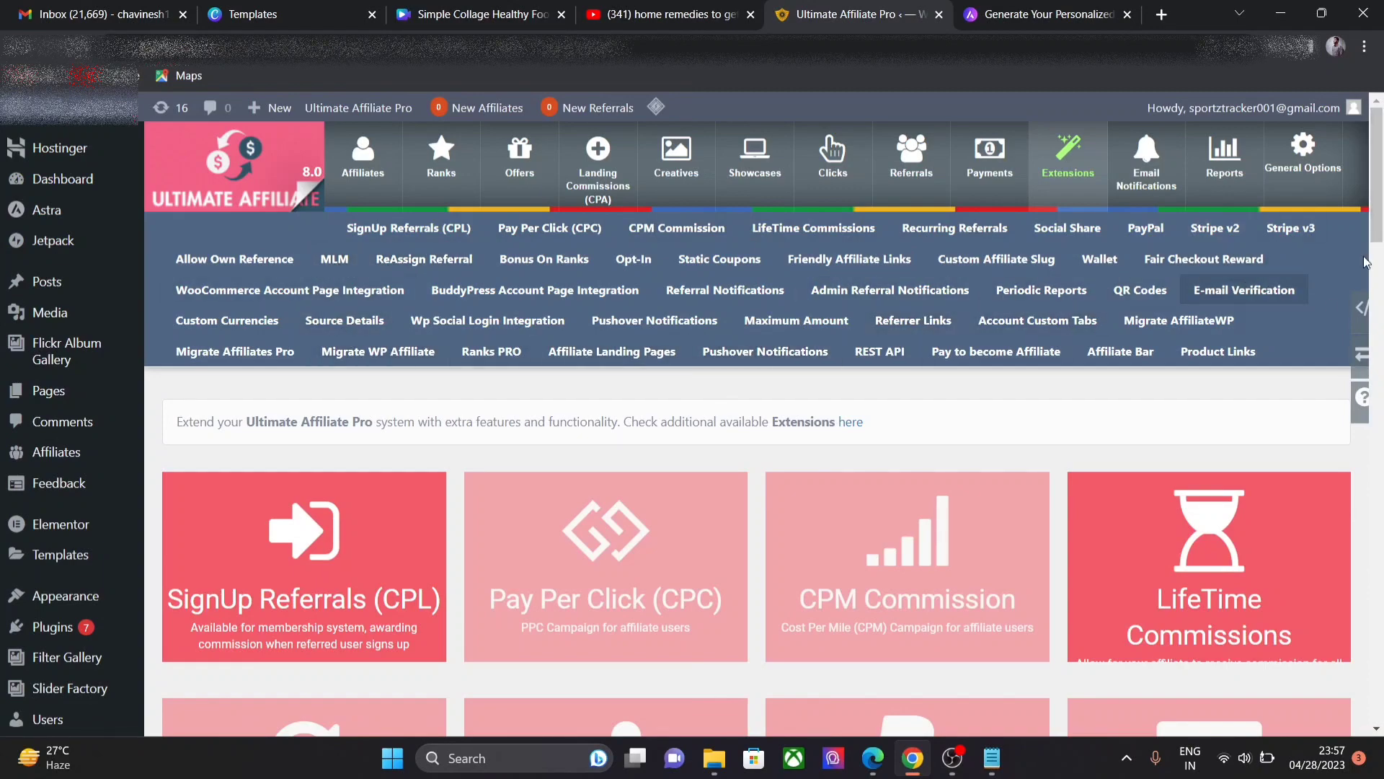
drag(1378, 223, 1339, 210)
mouse_move(1333, 110)
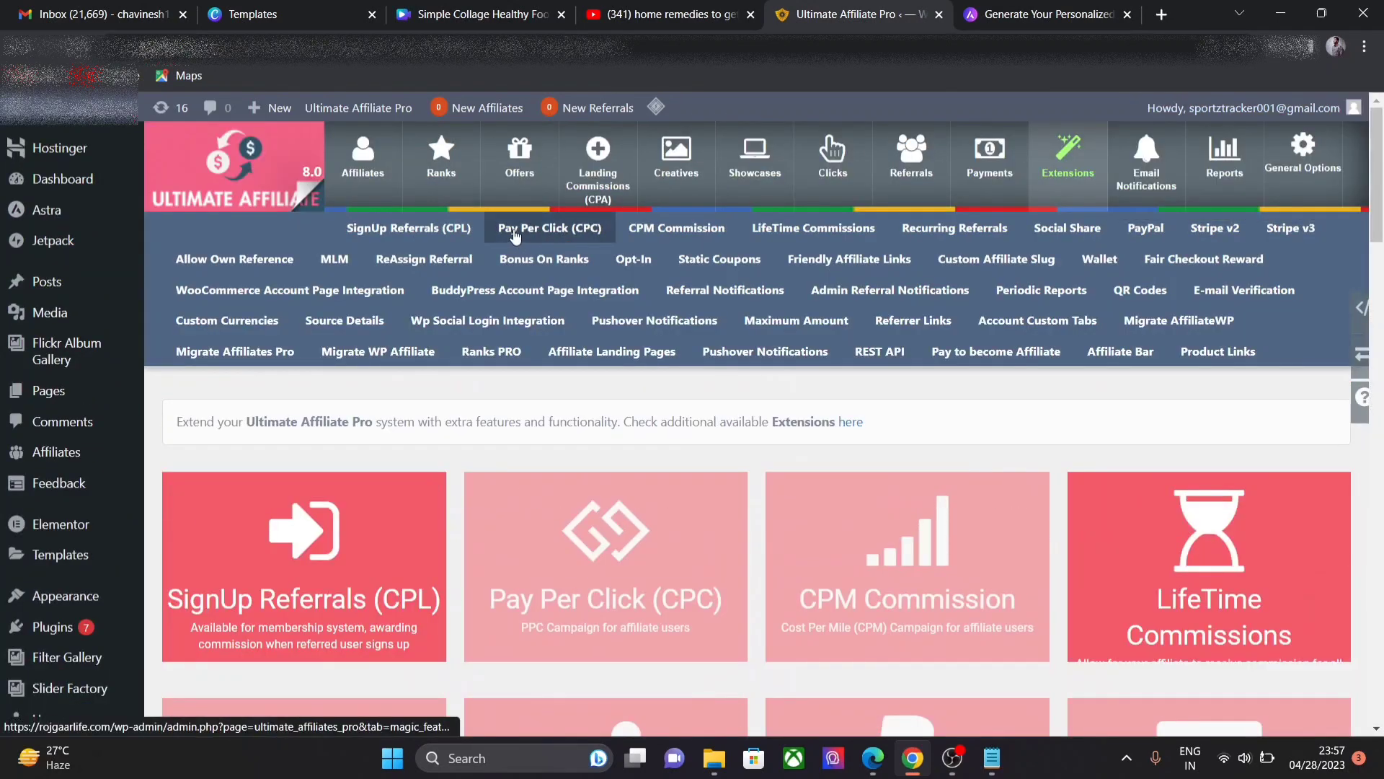
click(422, 231)
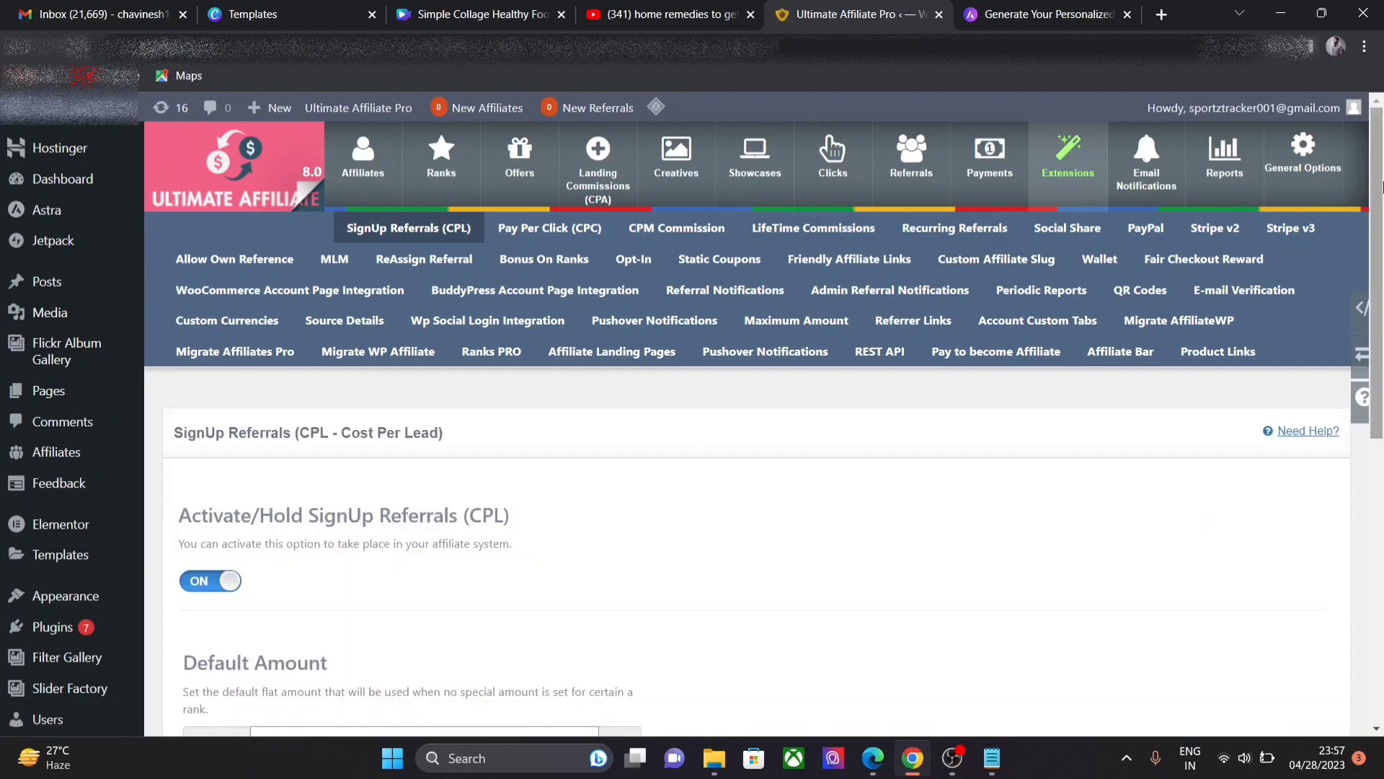
Step: Set the default referral status for SignUp Referrals (CPL) to Unverified
scroll(1382, 225, down, 2)
drag(1382, 225, 1381, 337)
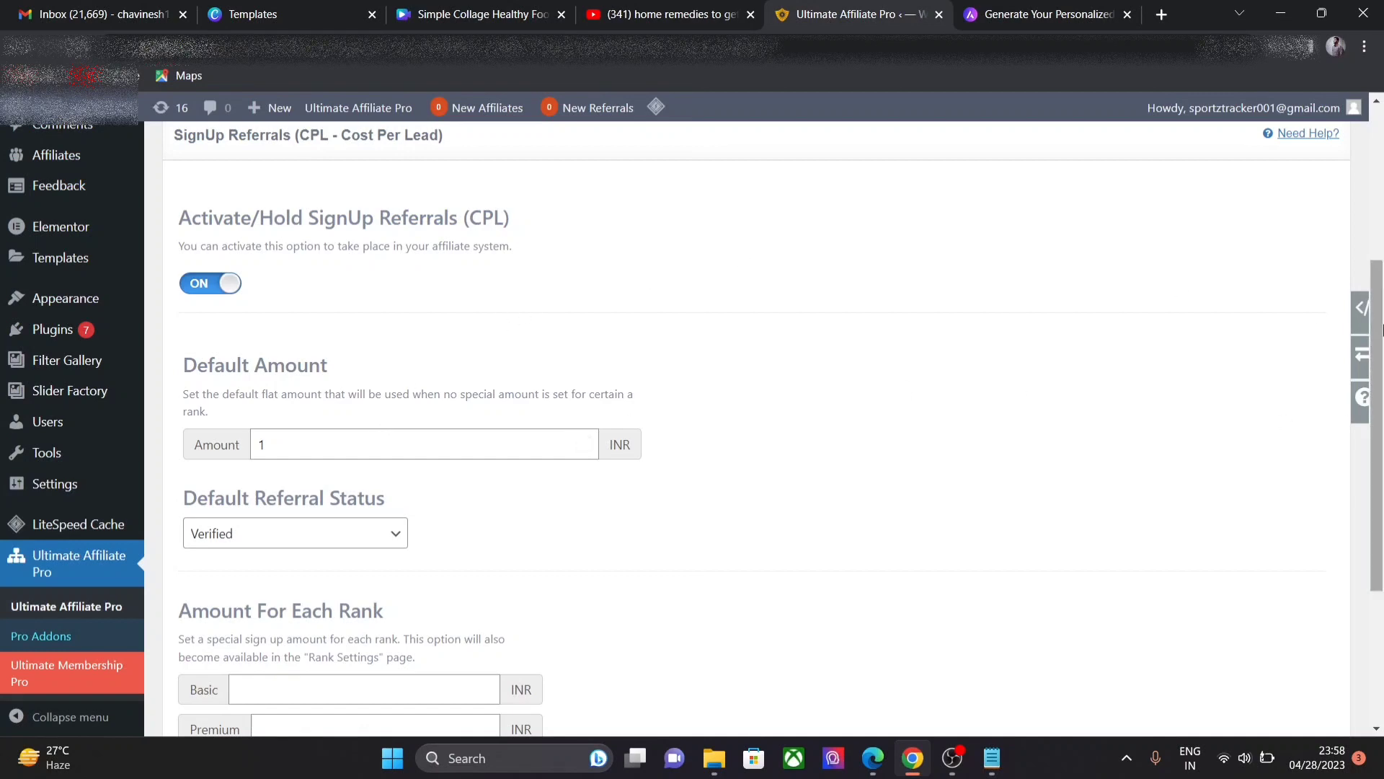
scroll(1381, 324, down, 3)
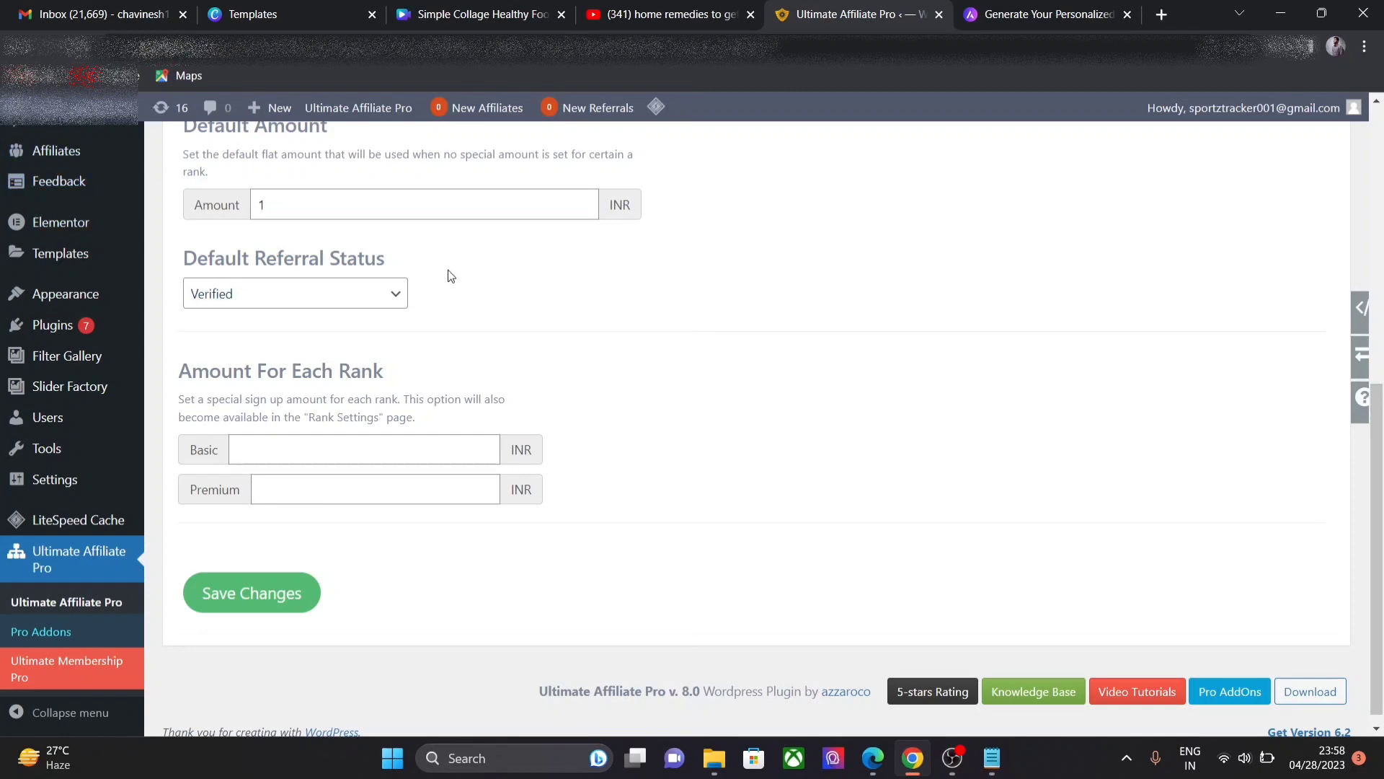
click(362, 287)
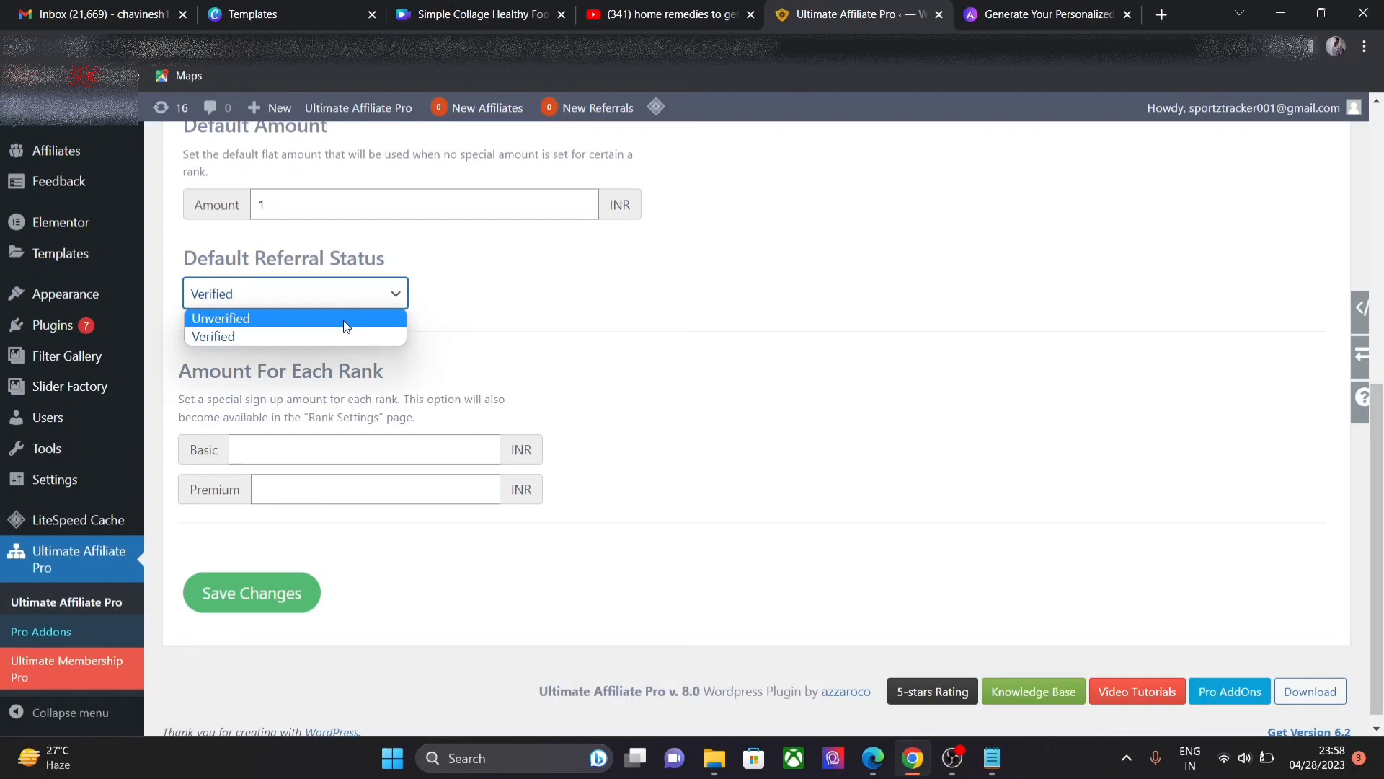
click(346, 320)
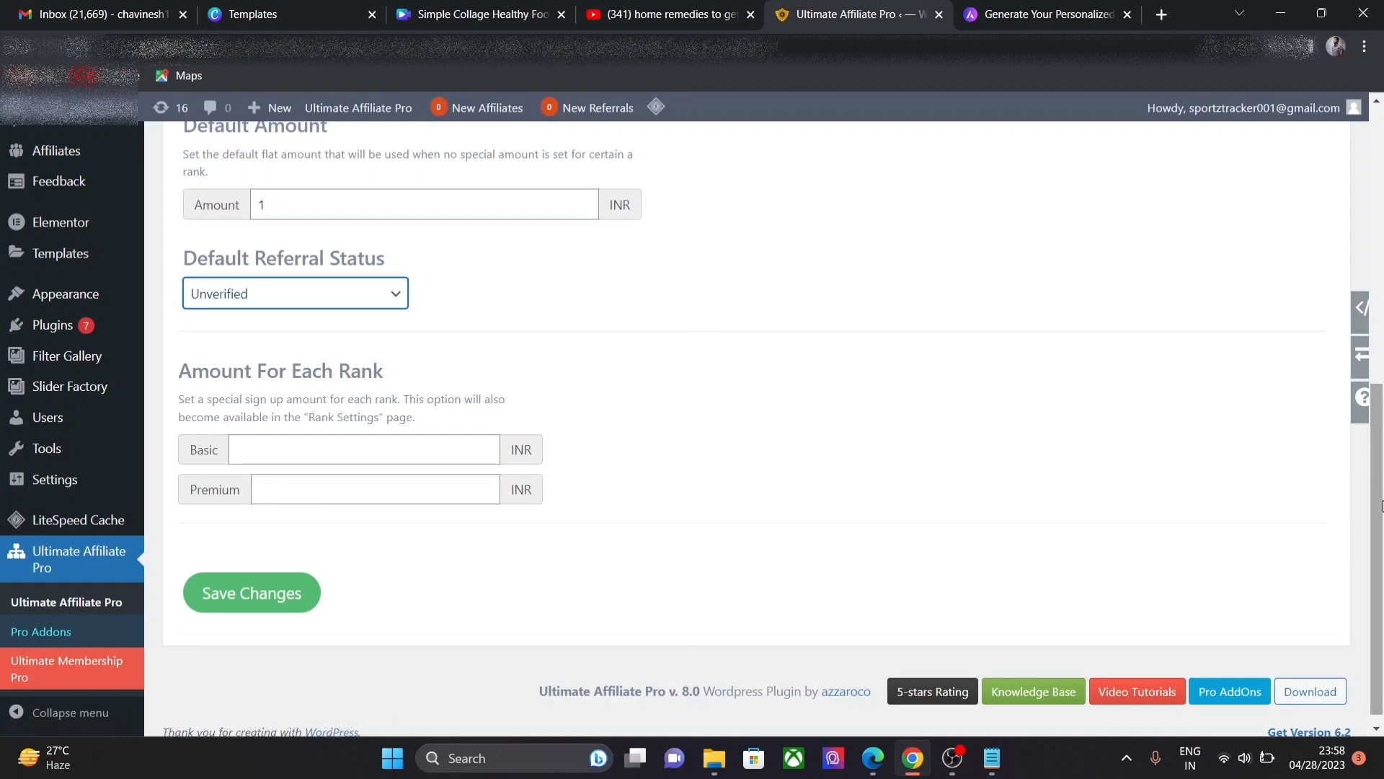
Step: Activate the PayPerClick campaign in the Pay Per Click (CPC) extension and show its default referral status options
drag(1380, 502, 1378, 220)
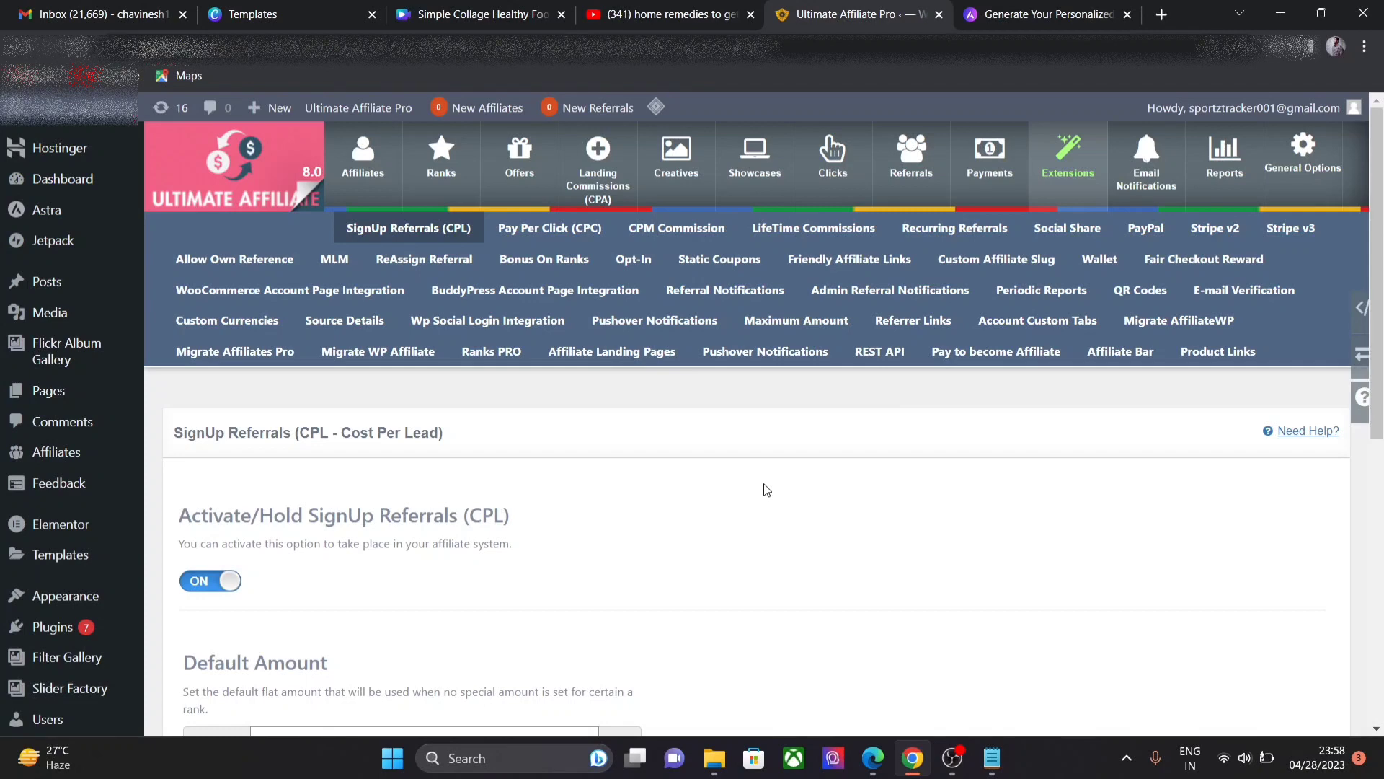
click(557, 241)
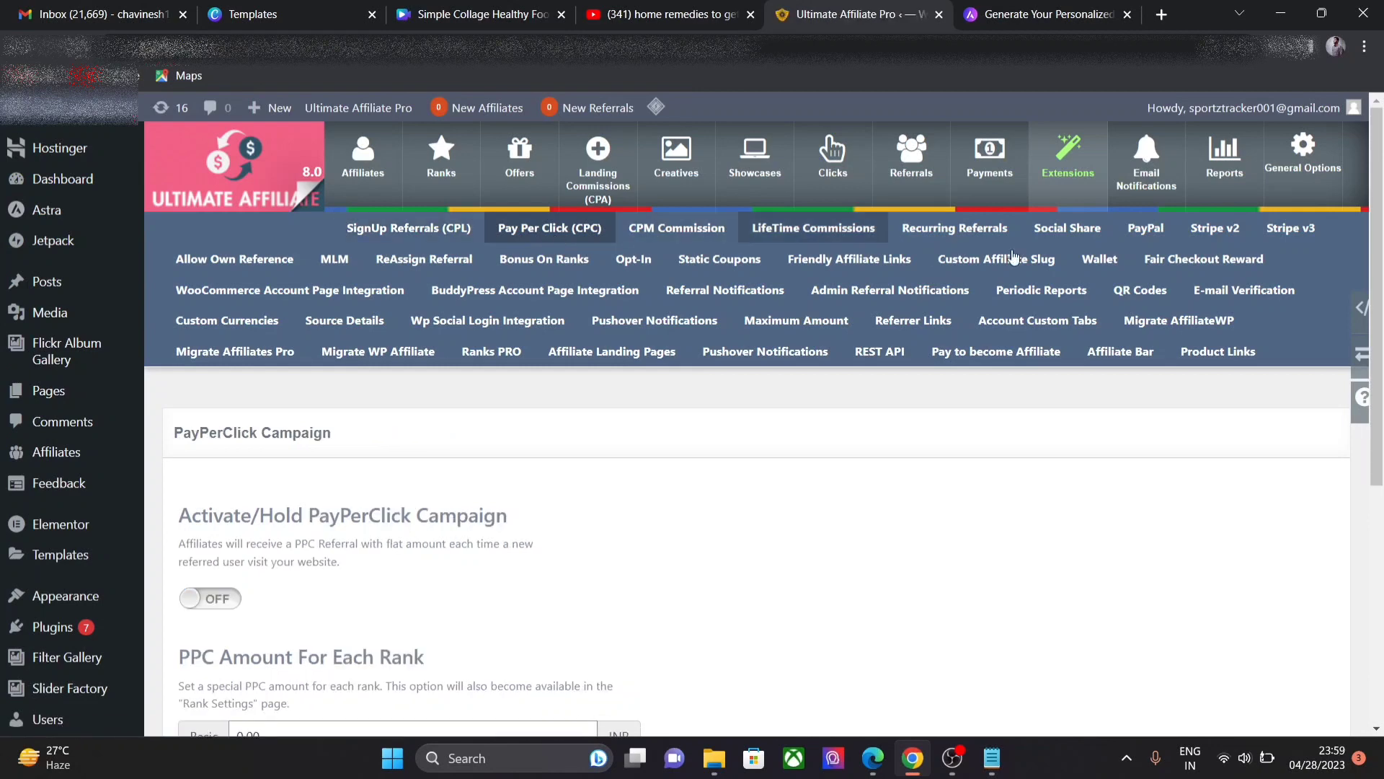
scroll(1381, 348, down, 3)
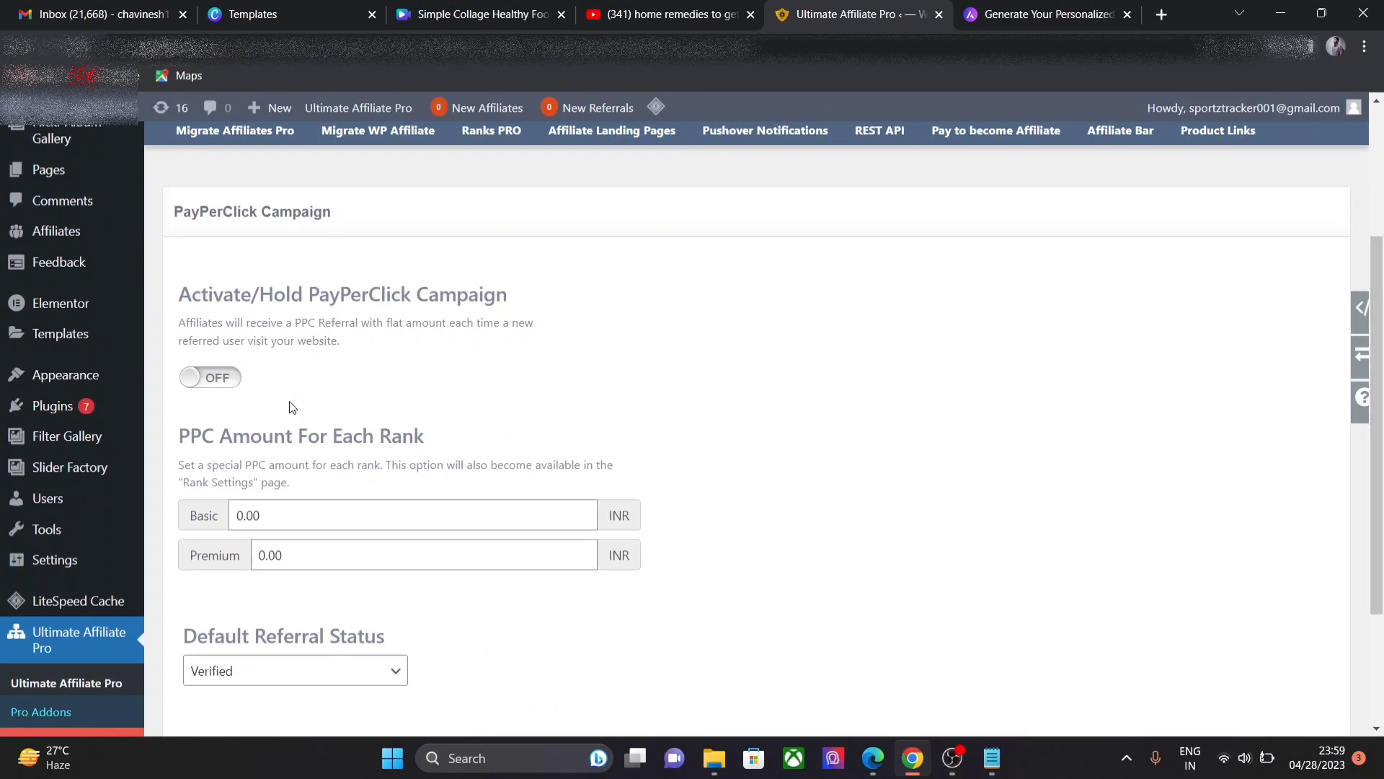
click(181, 382)
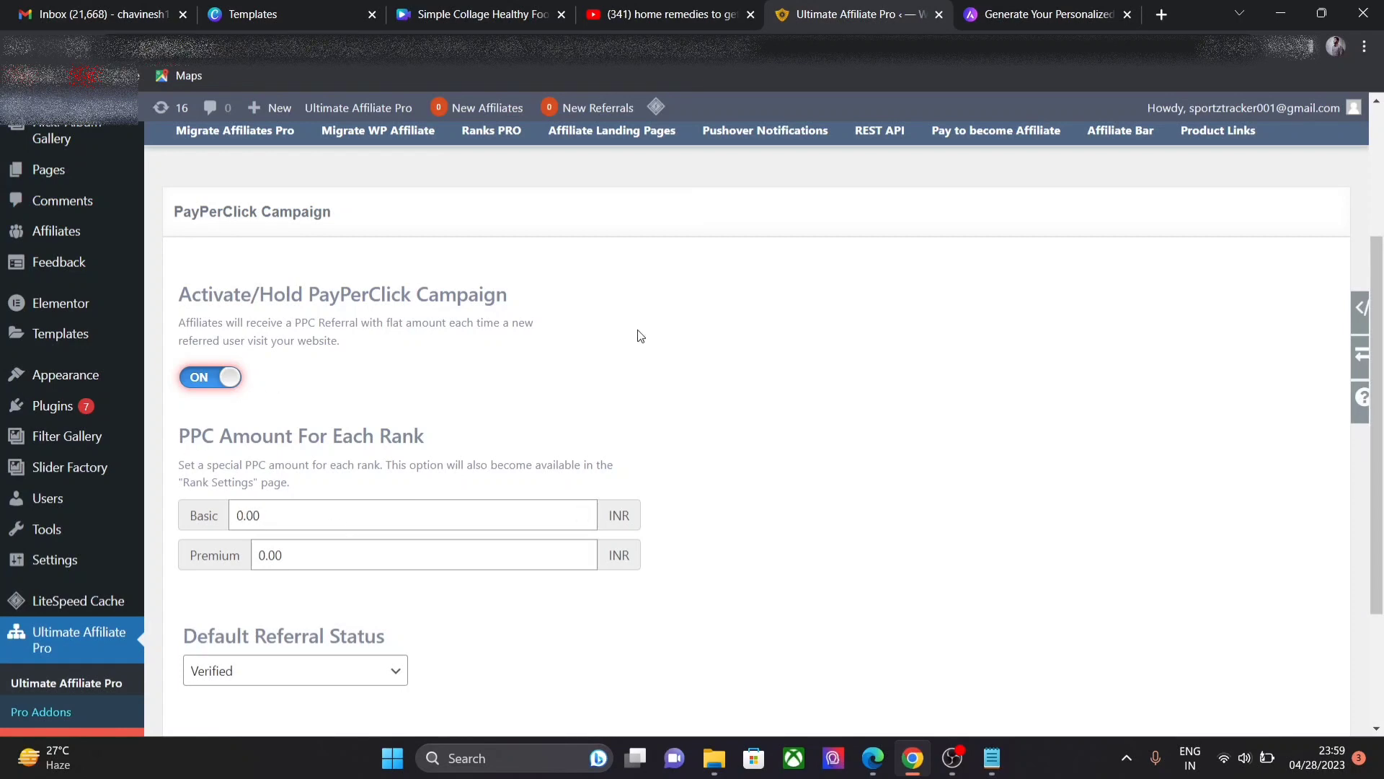
scroll(1381, 345, up, 3)
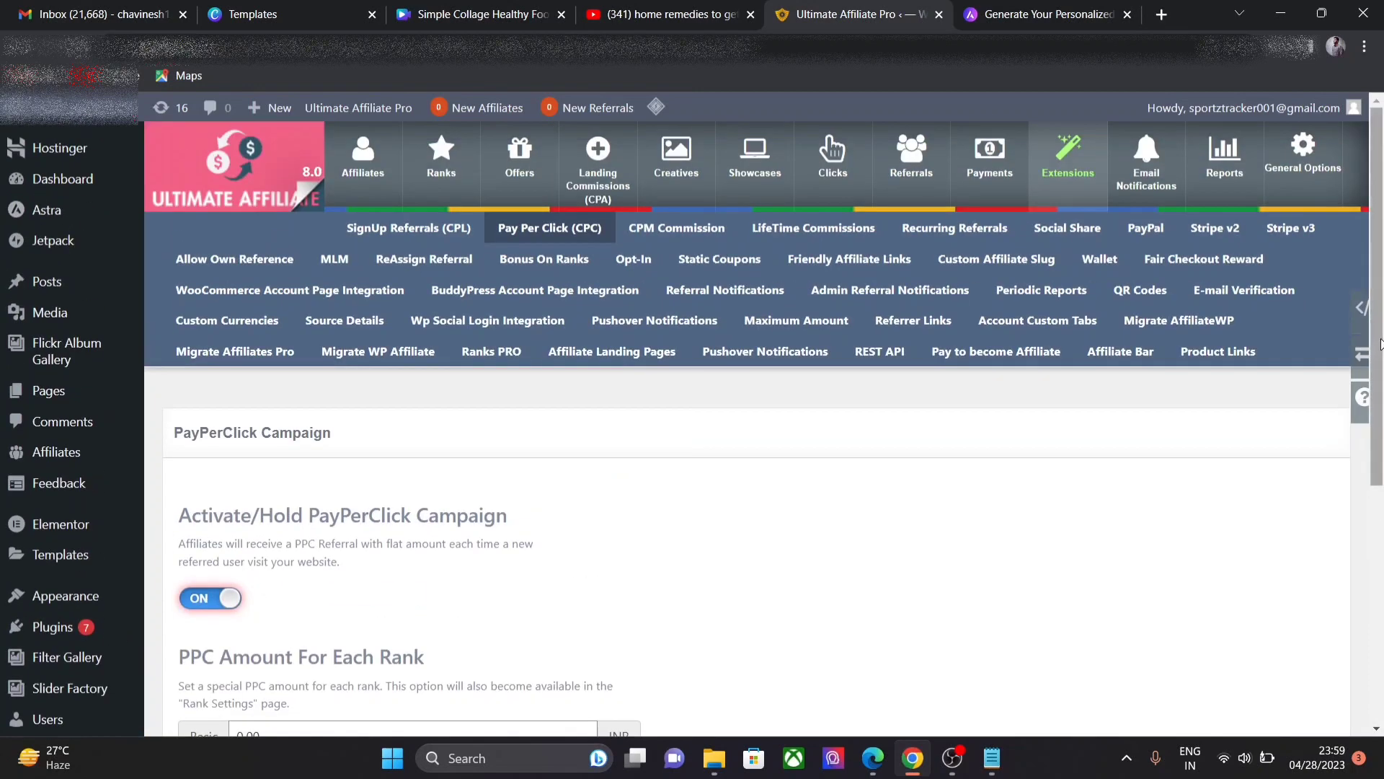
scroll(1381, 345, down, 5)
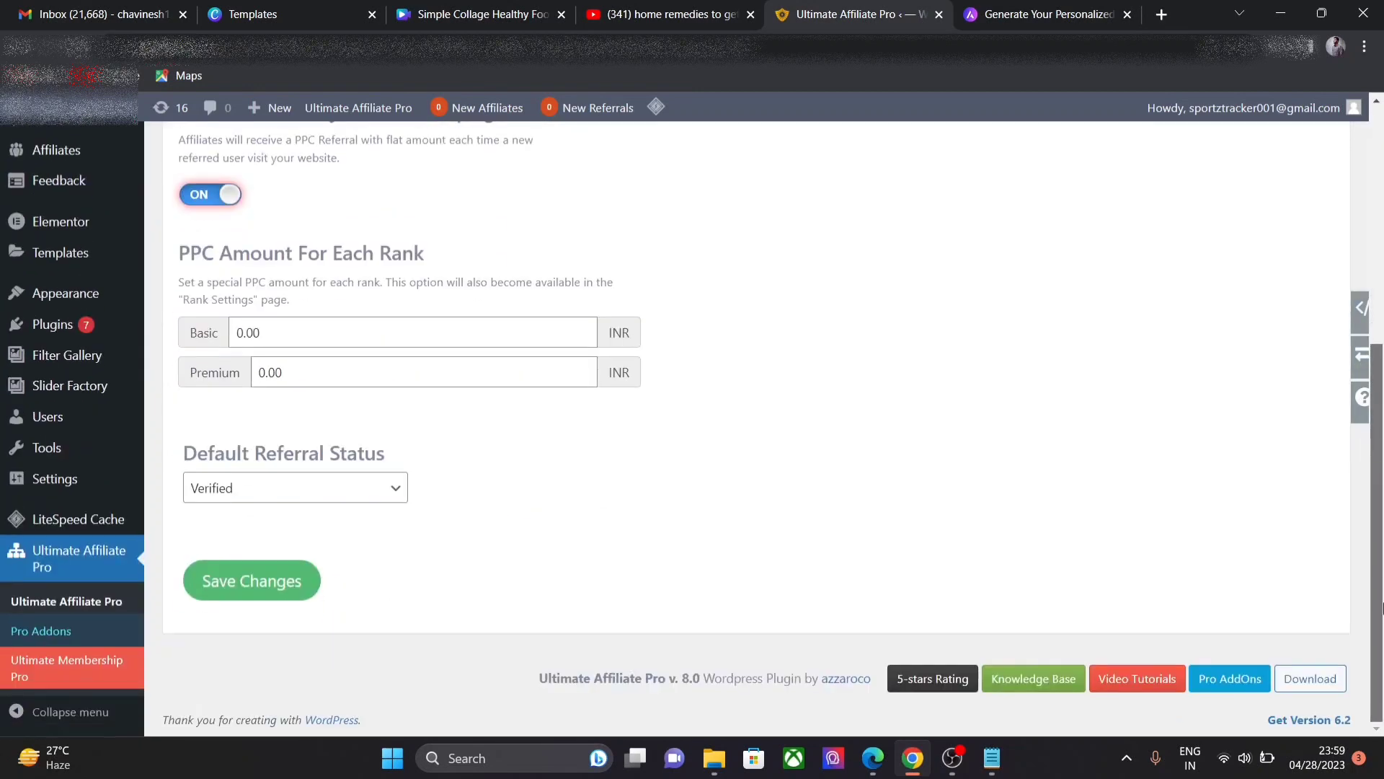
click(395, 505)
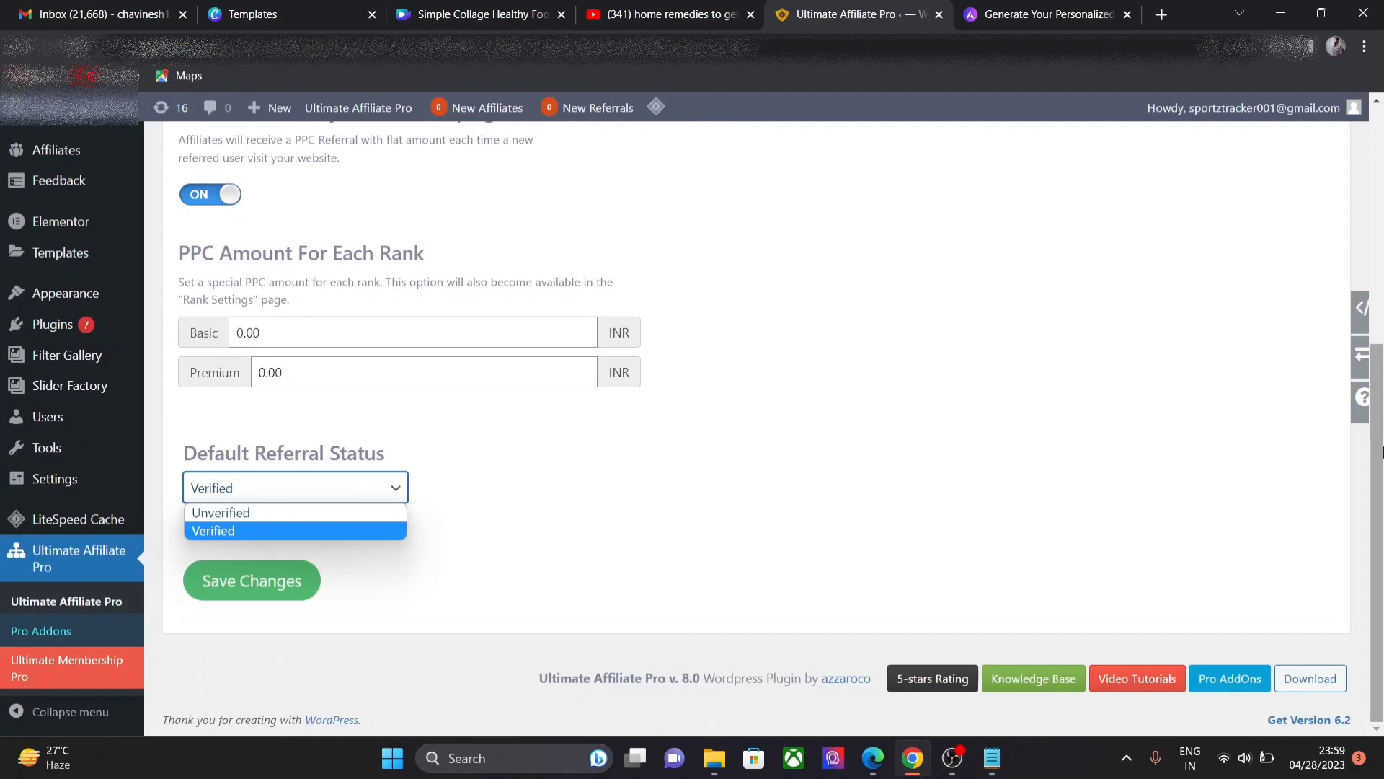
Step: Open the CPM Commission extension and review its Cost Per Mile campaign settings
scroll(1382, 451, up, 5)
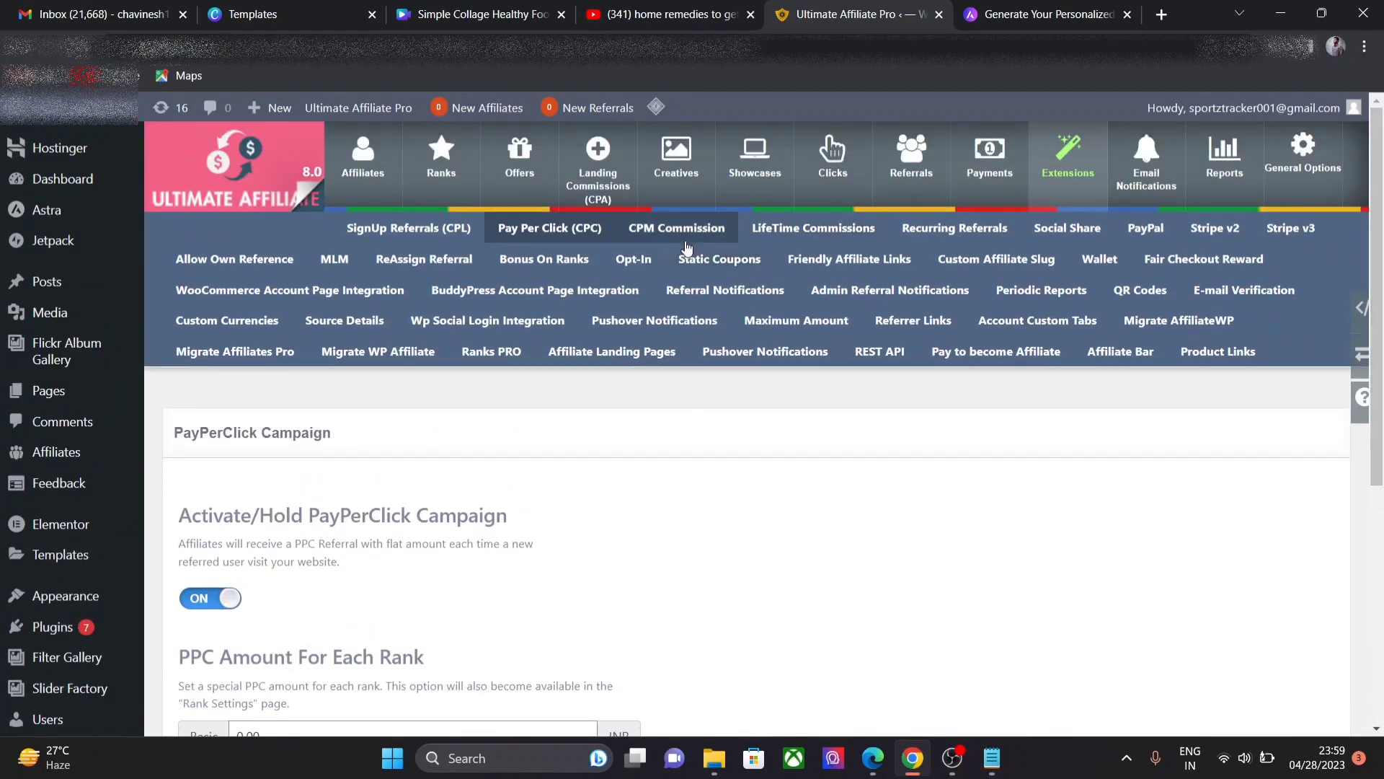
click(683, 240)
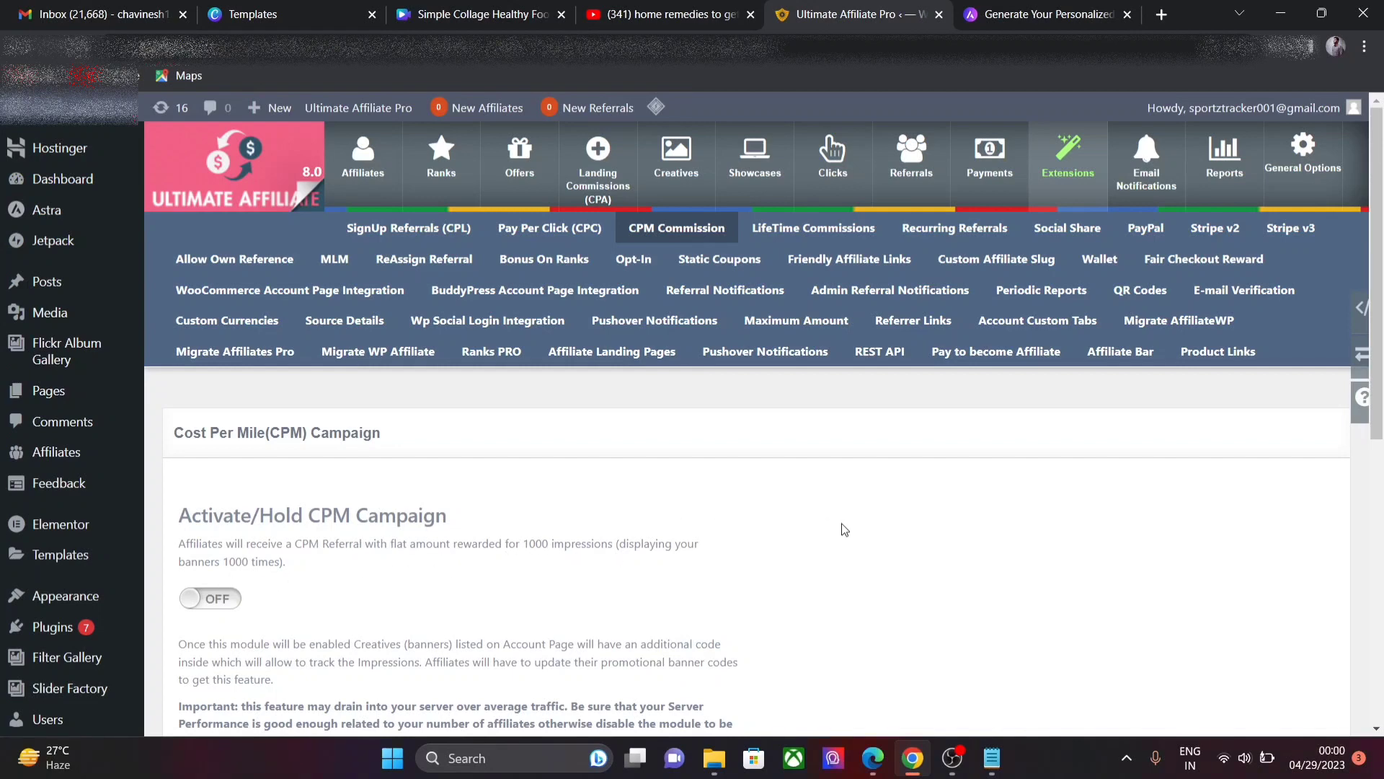
scroll(1373, 302, down, 1)
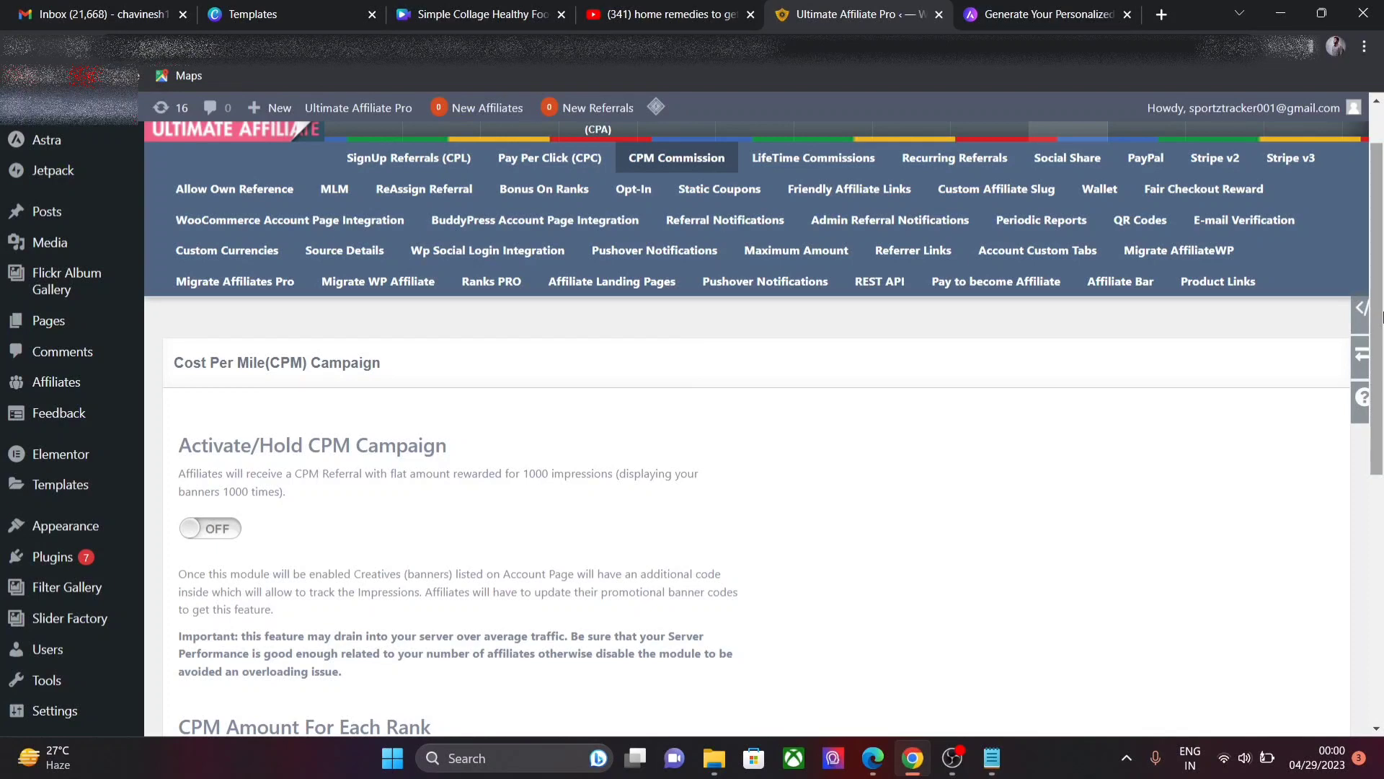
Step: In the LifeTime Commissions extension, set the Basic rank's lifetime amount to 80 %
click(852, 160)
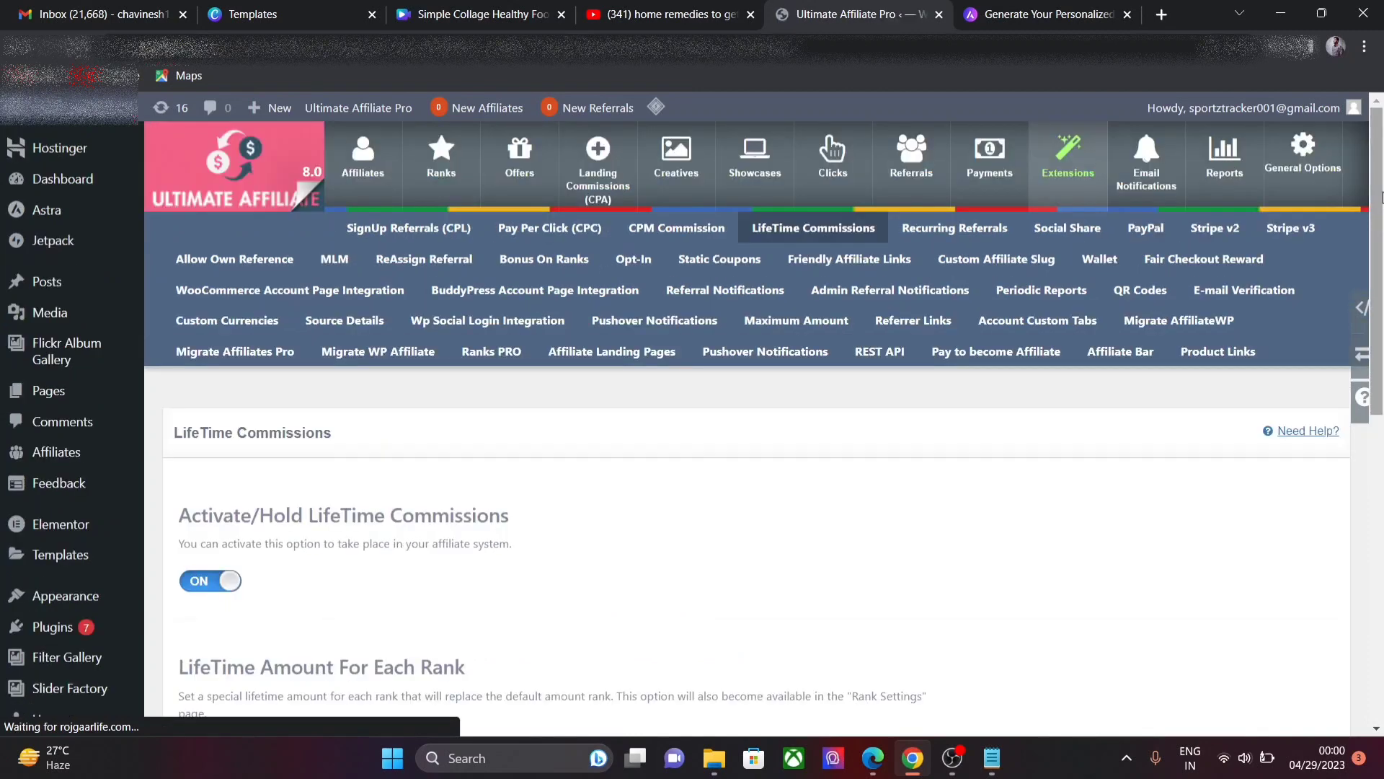
drag(1382, 177, 1382, 312)
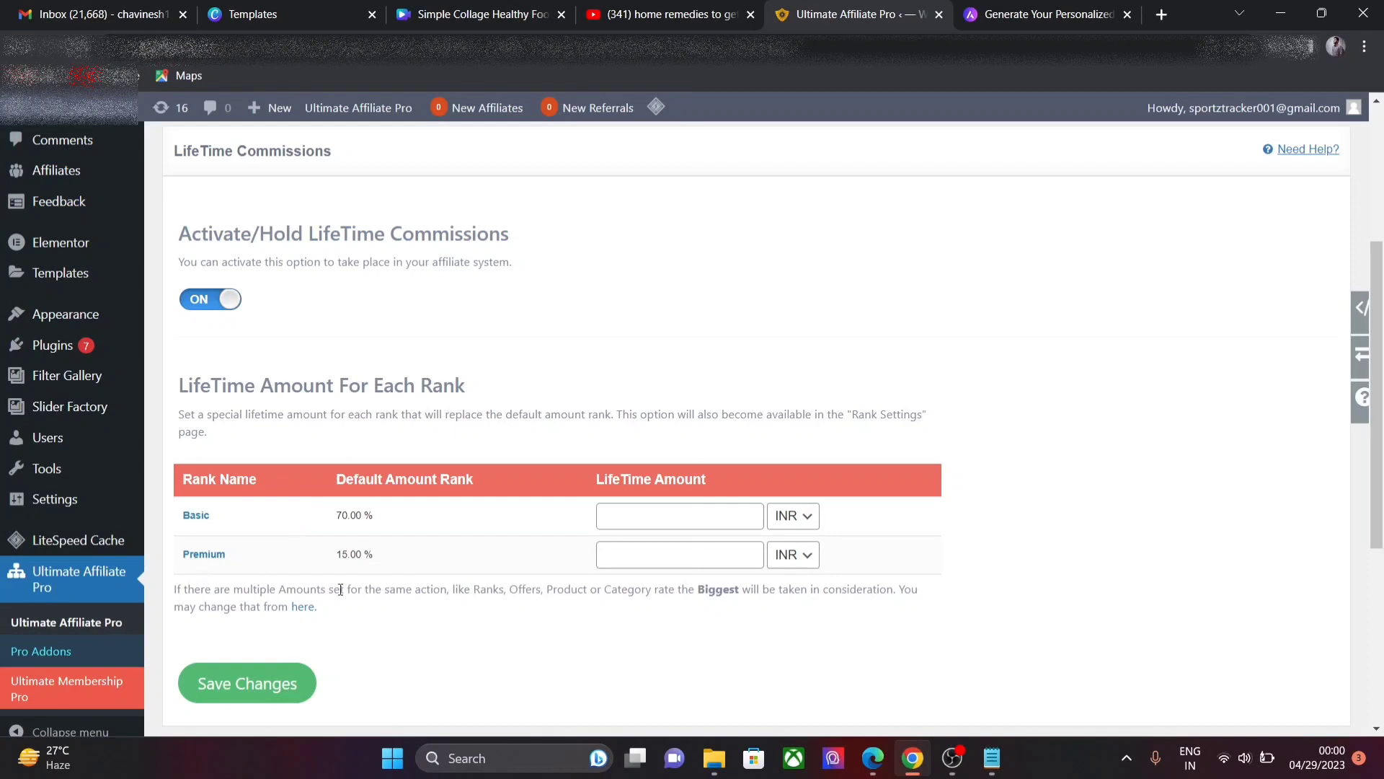
click(652, 514)
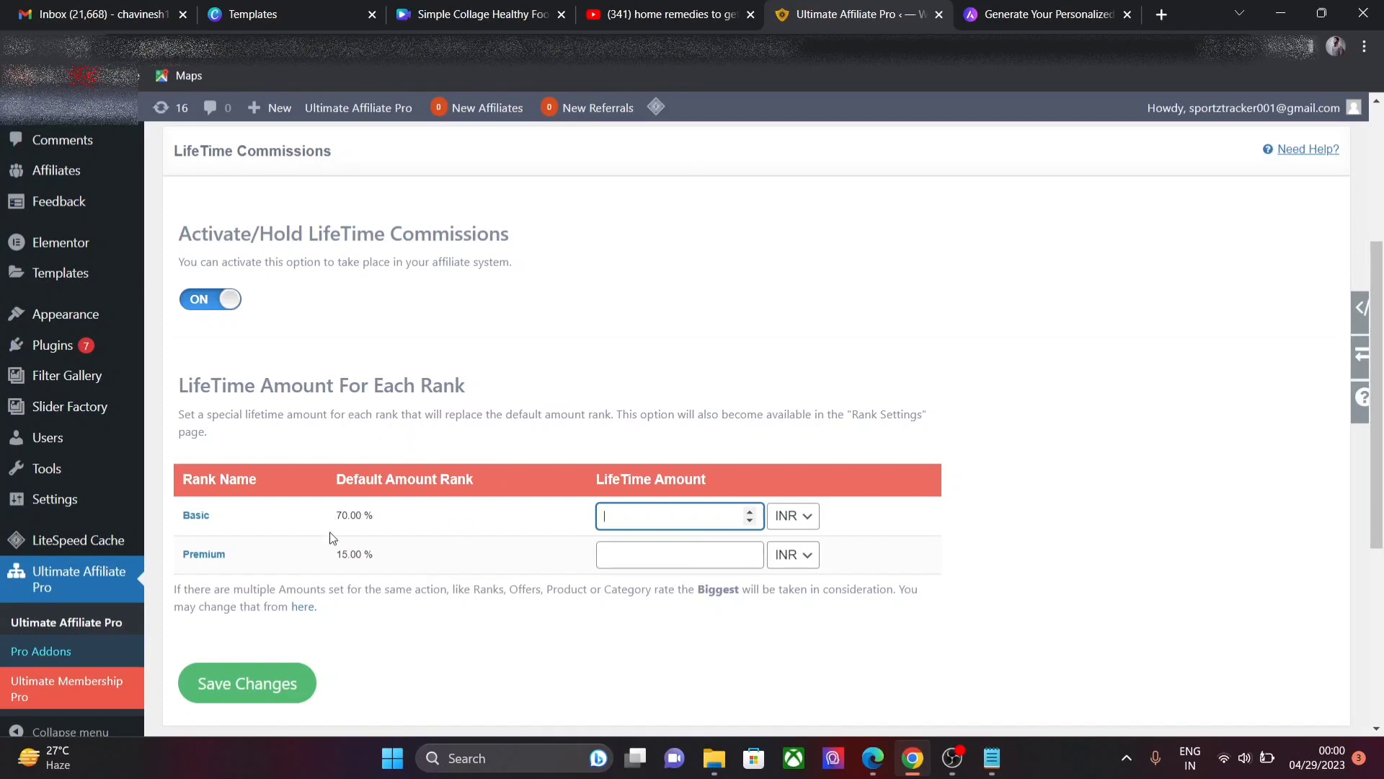
click(812, 519)
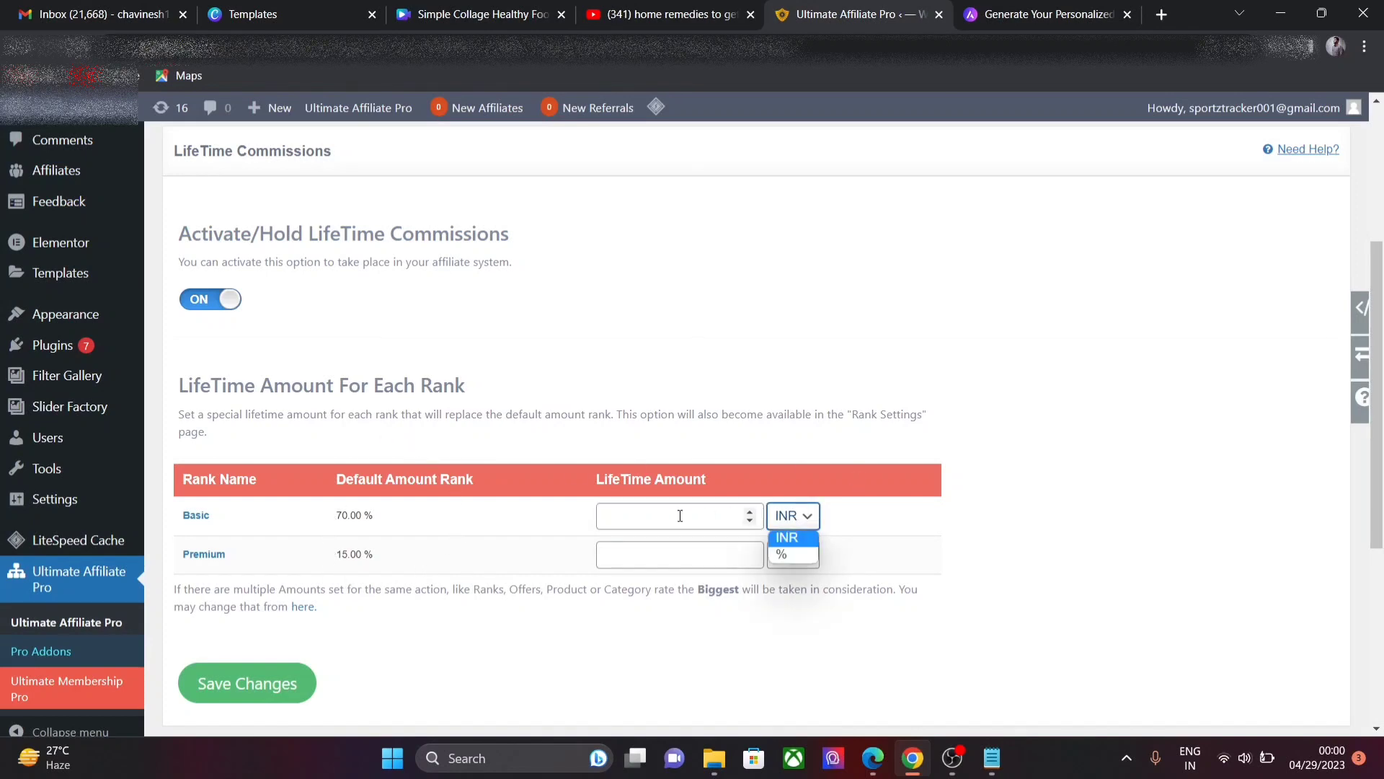
click(782, 555)
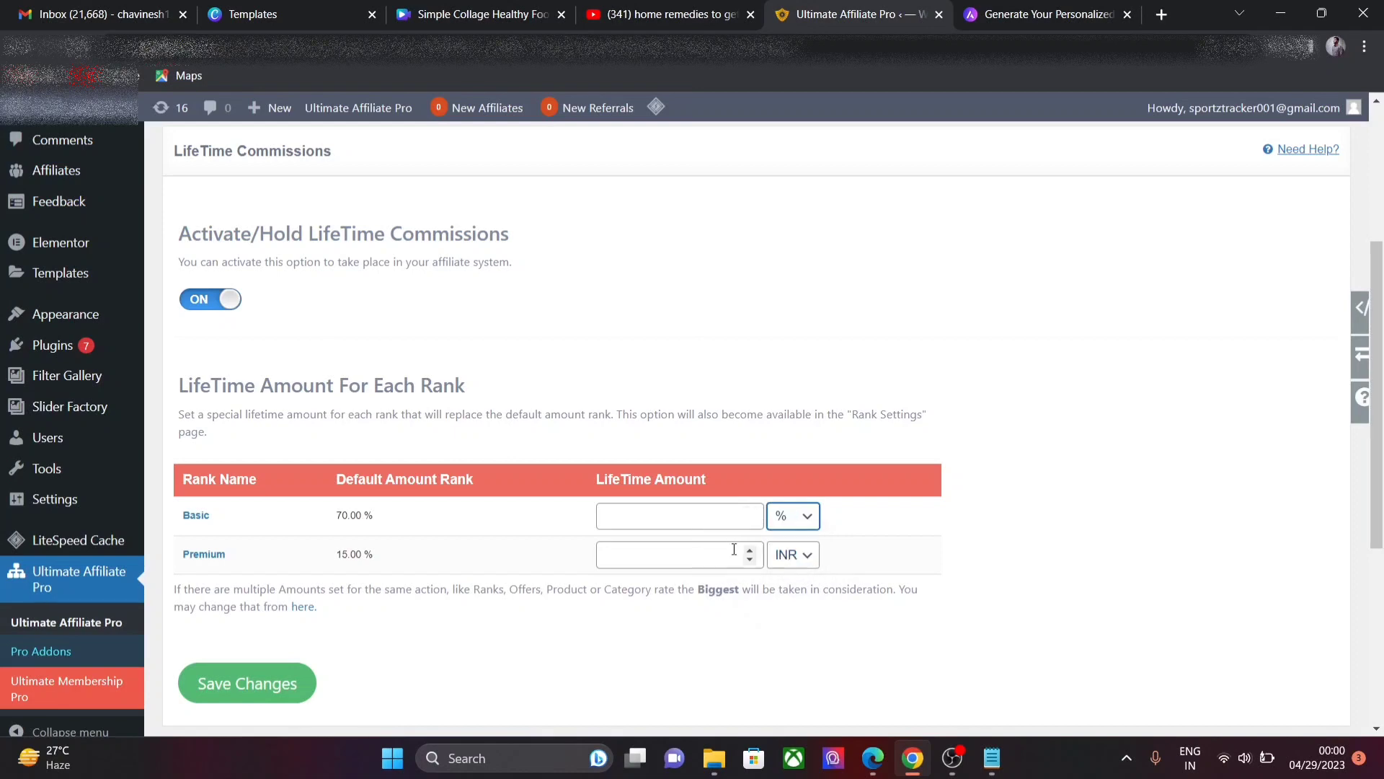
click(677, 524)
text(80)
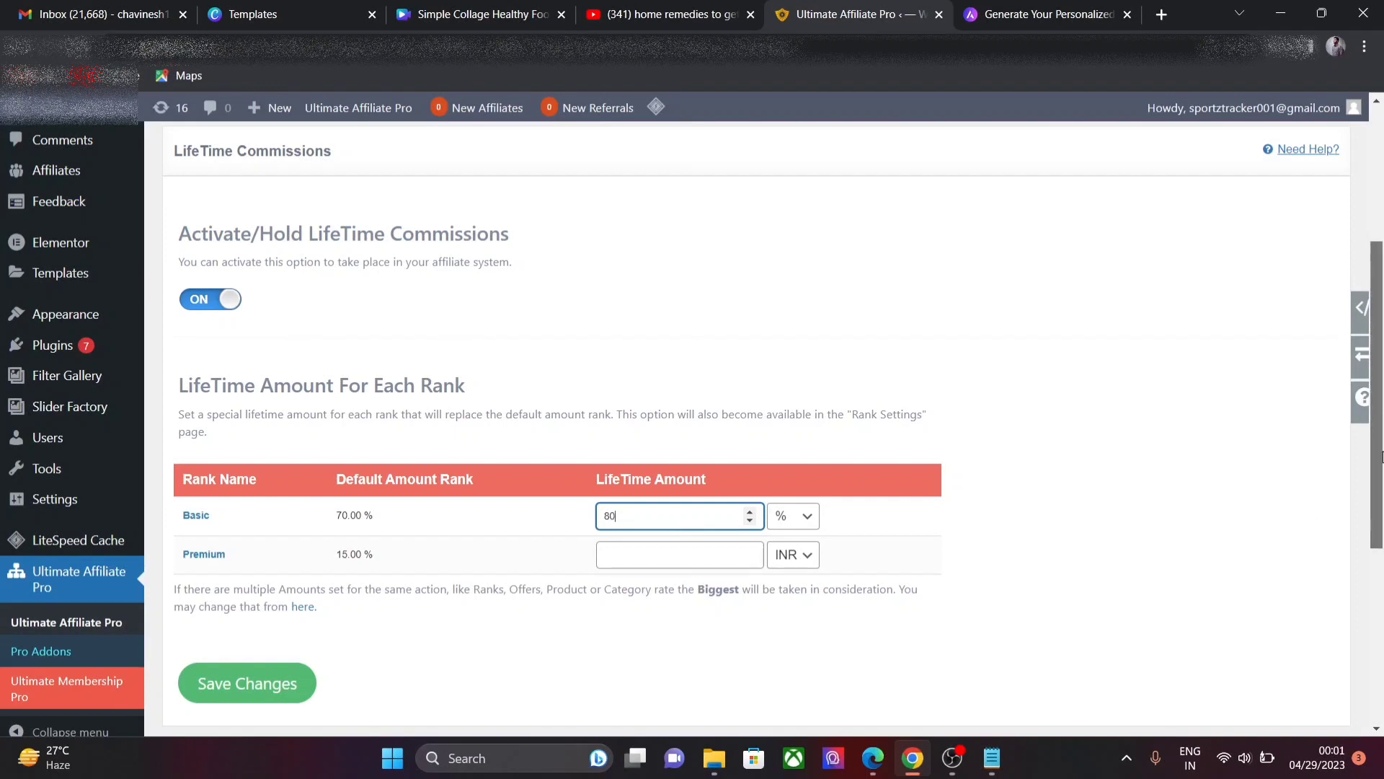
Step: Open the Recurring Referrals extension and review its activation setting and the recurring amounts for each rank
drag(1382, 455, 1382, 320)
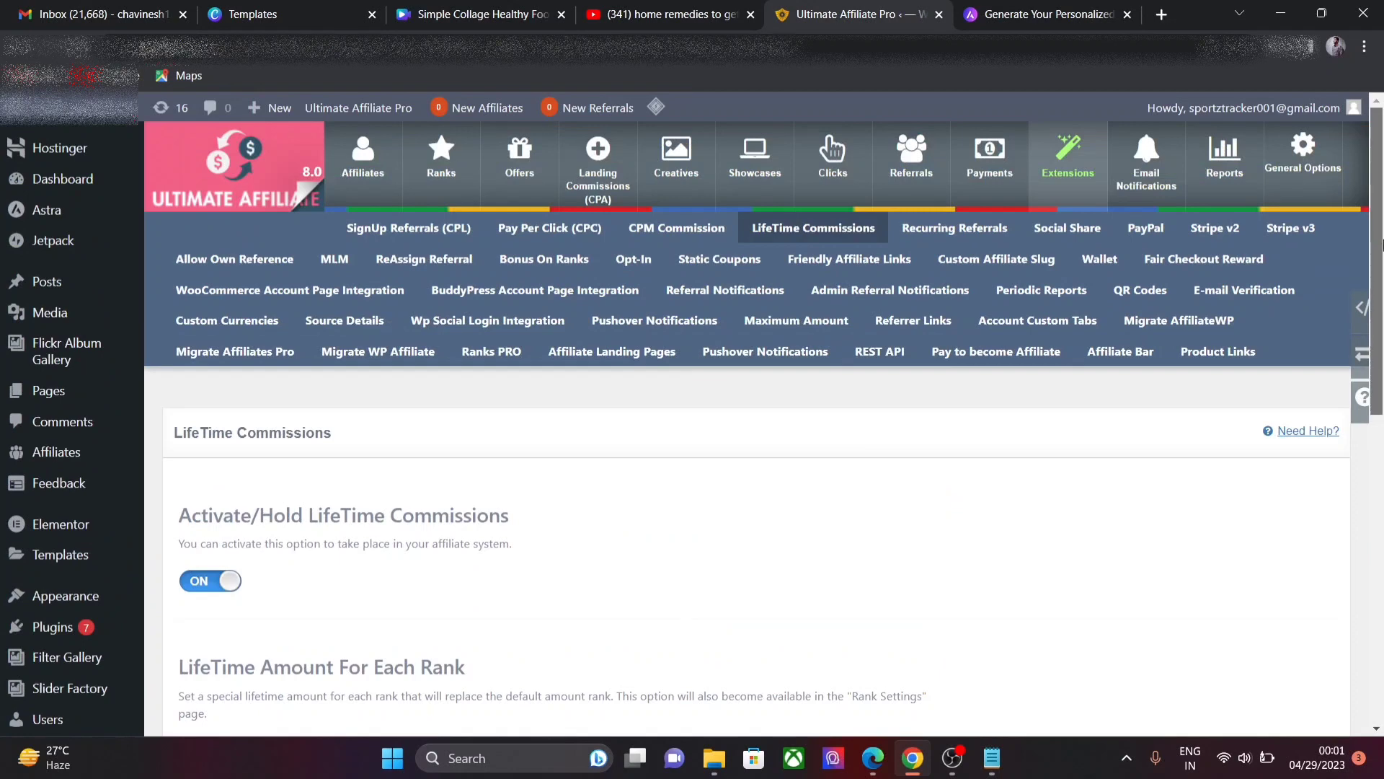
click(992, 240)
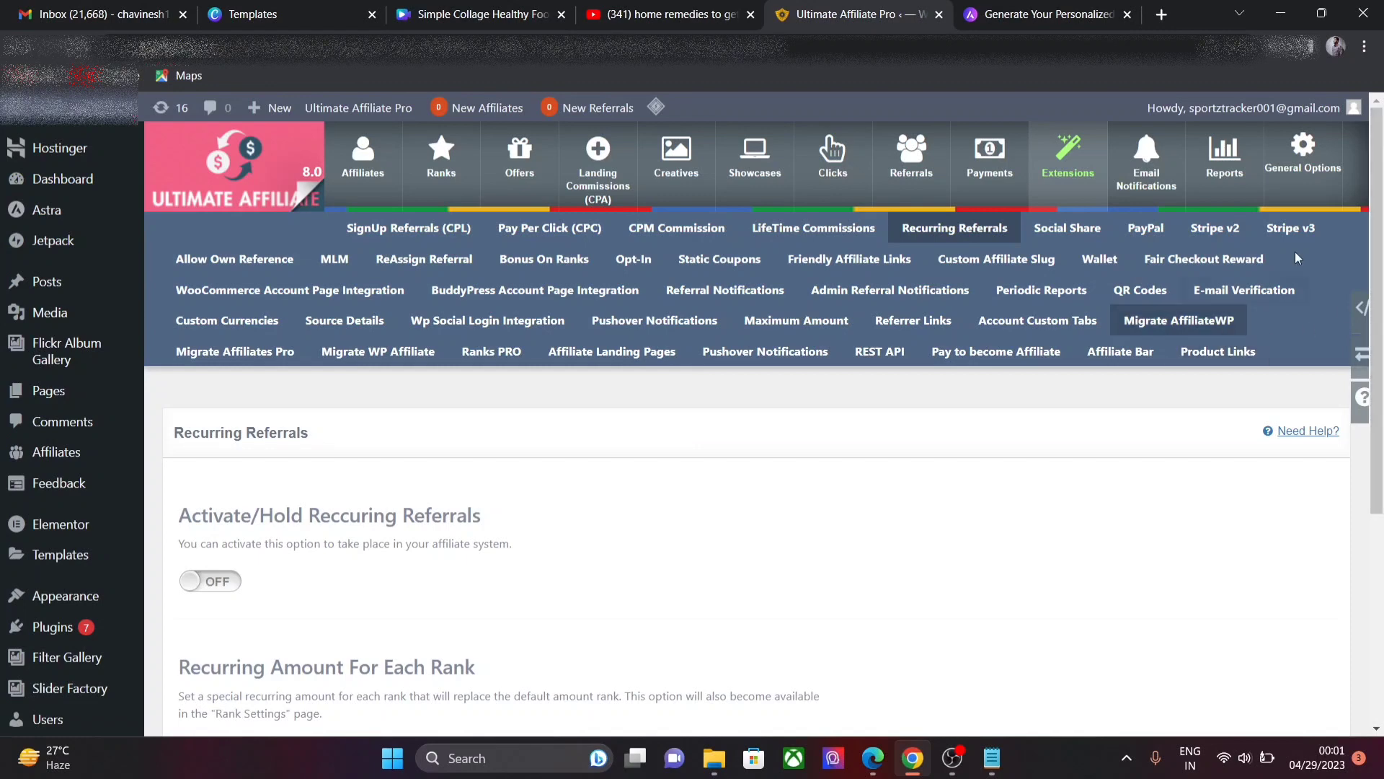
scroll(1376, 204, down, 4)
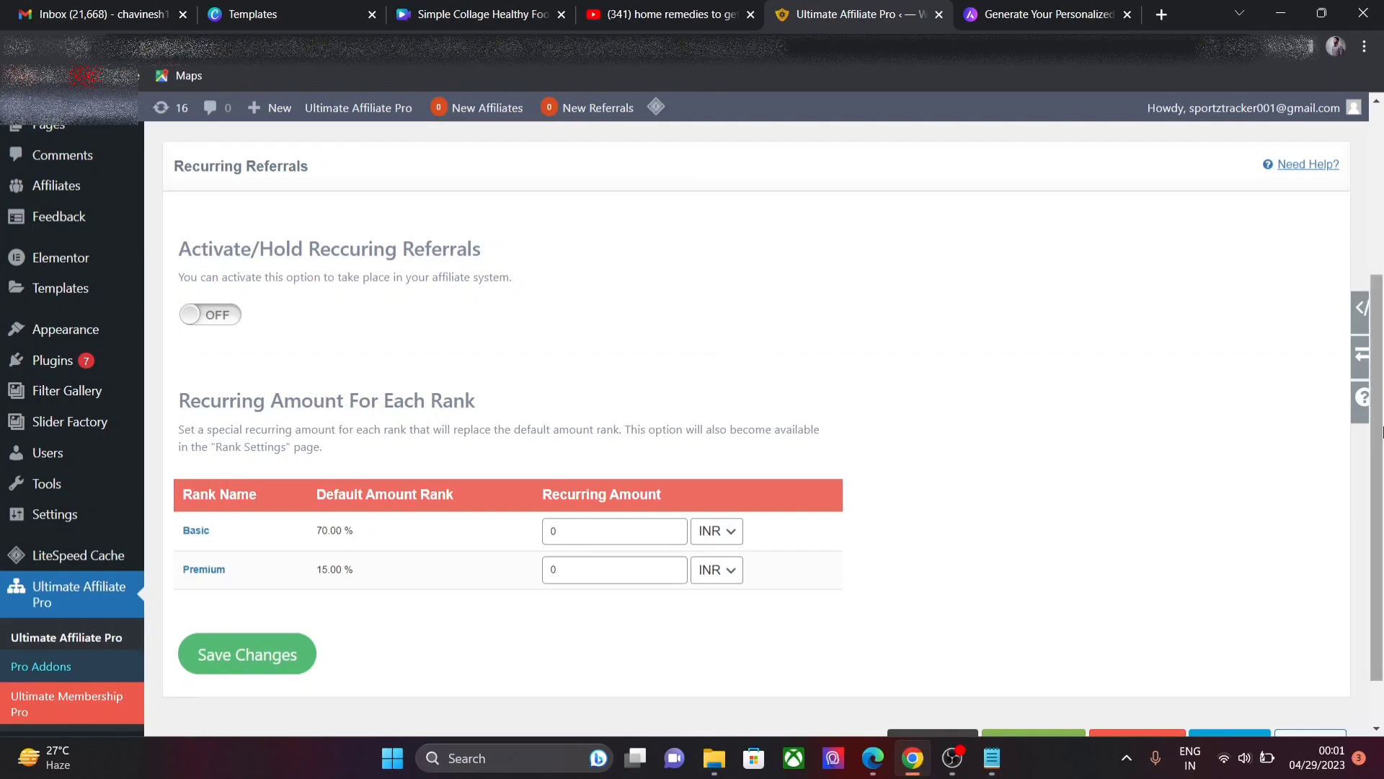
scroll(1101, 252, up, 4)
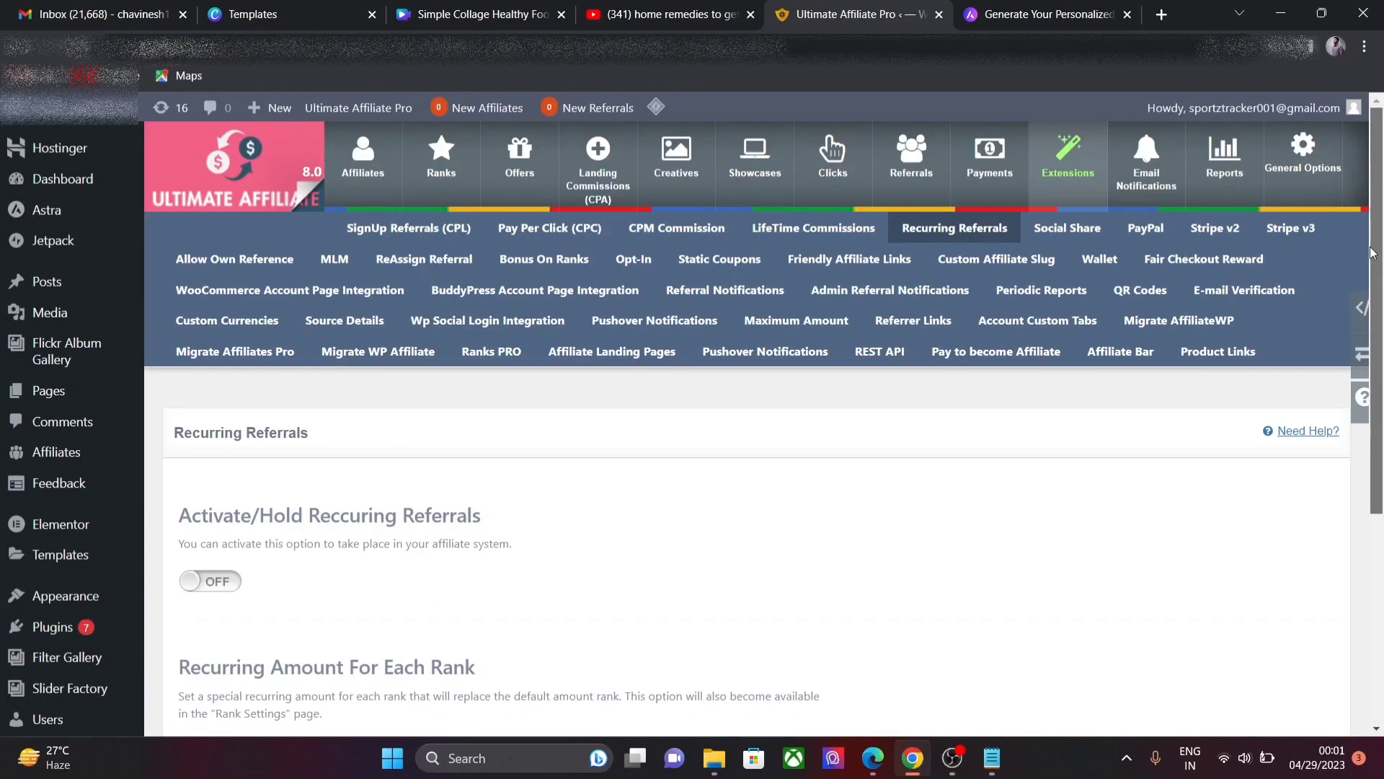
Step: Open the Social Share extension and highlight the name of the plugin it requires, Social Share & Locker Pro Wordpress Plugin
click(1067, 229)
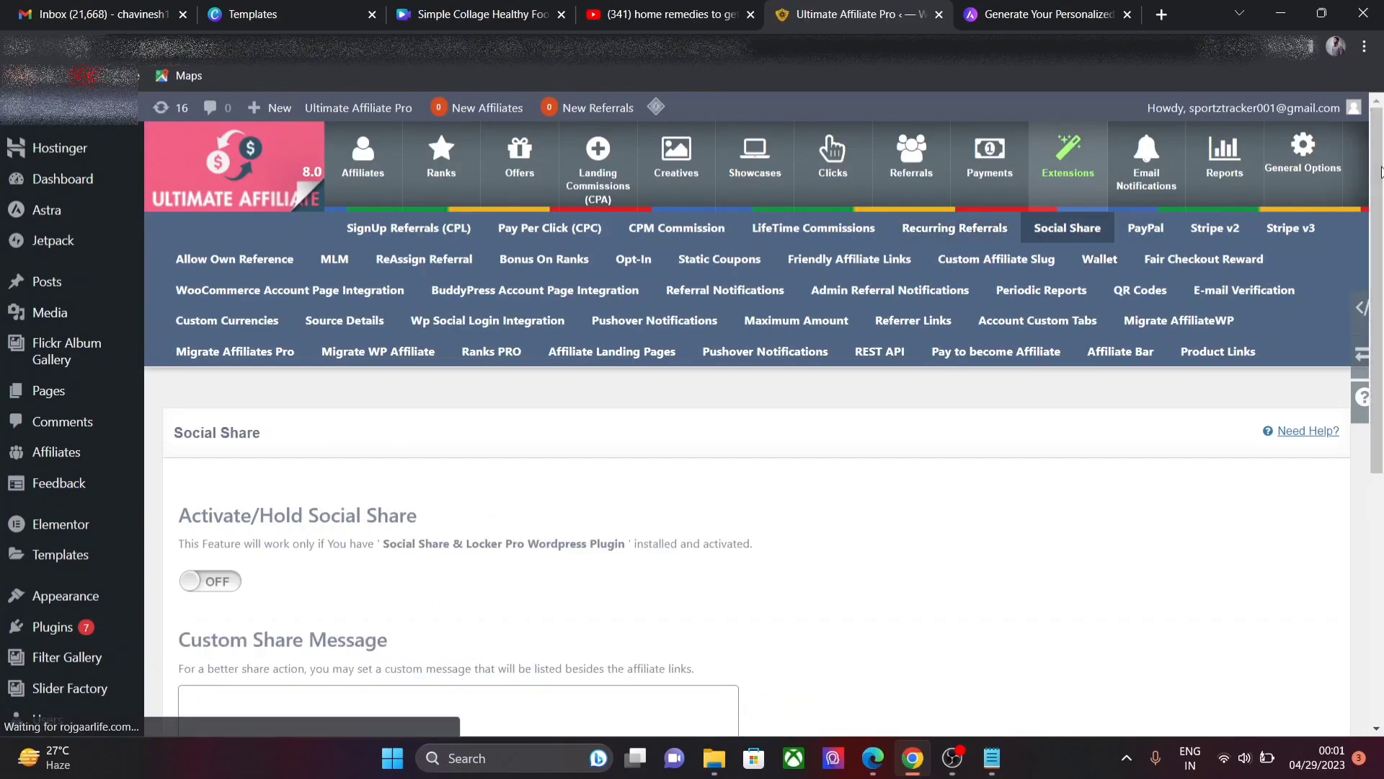
scroll(1190, 300, down, 3)
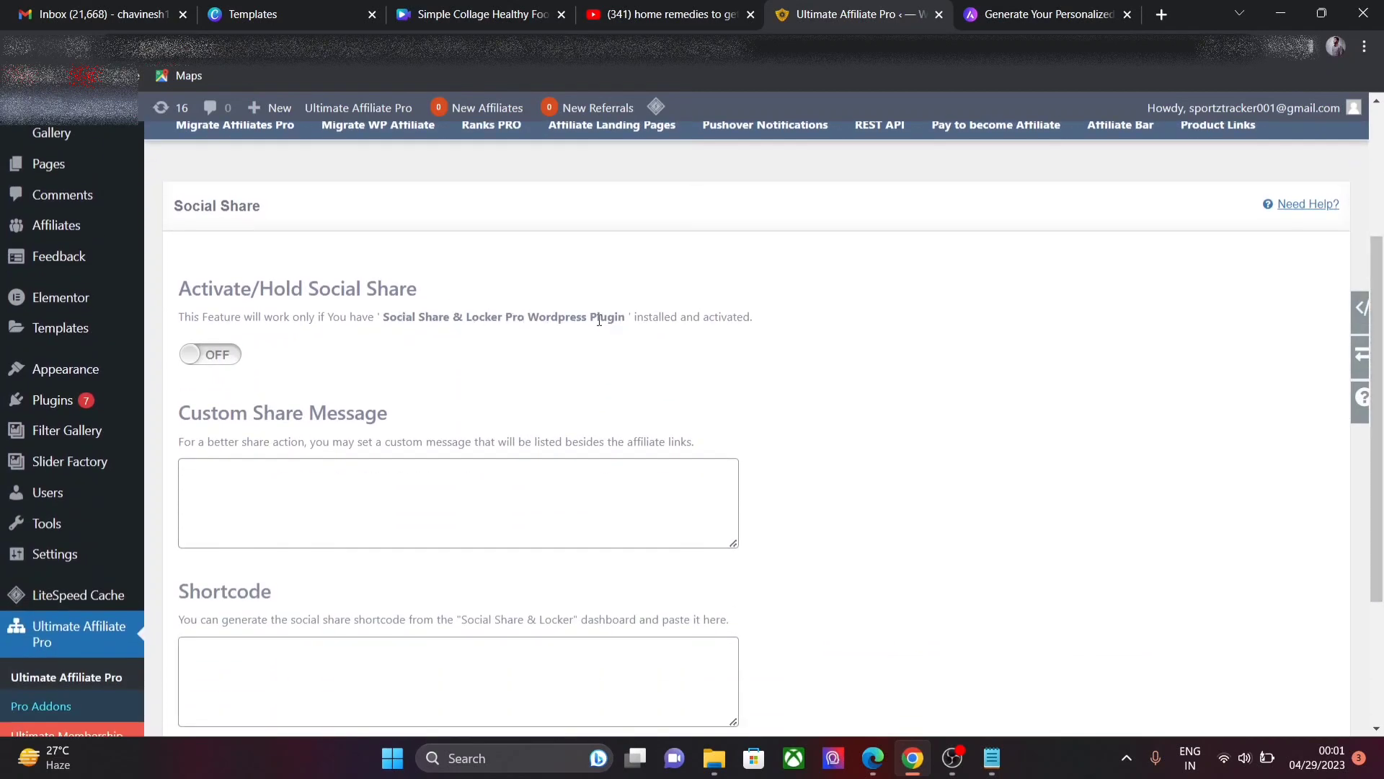
drag(626, 318, 386, 321)
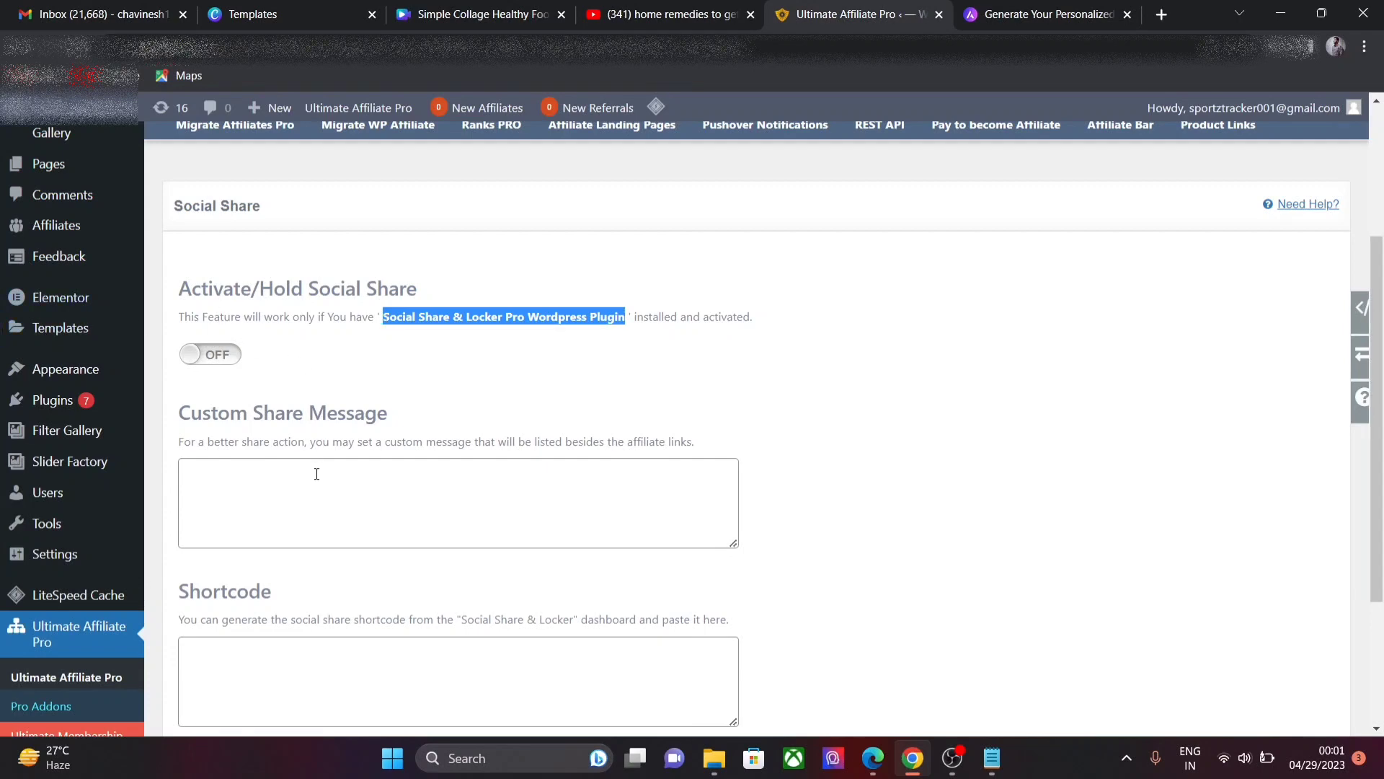
Step: Turn on Sandbox mode in the PayPal payouts extension
drag(1382, 317, 1361, 142)
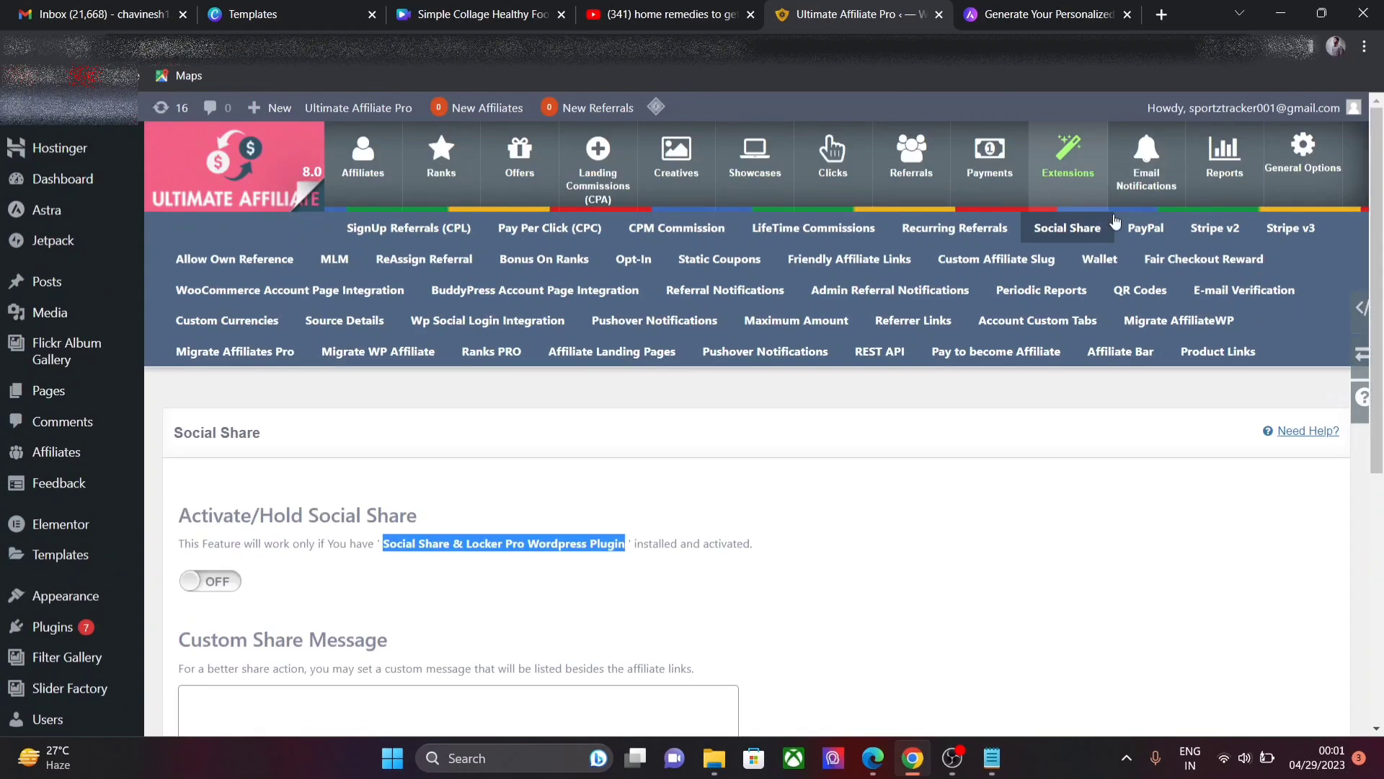
click(1138, 229)
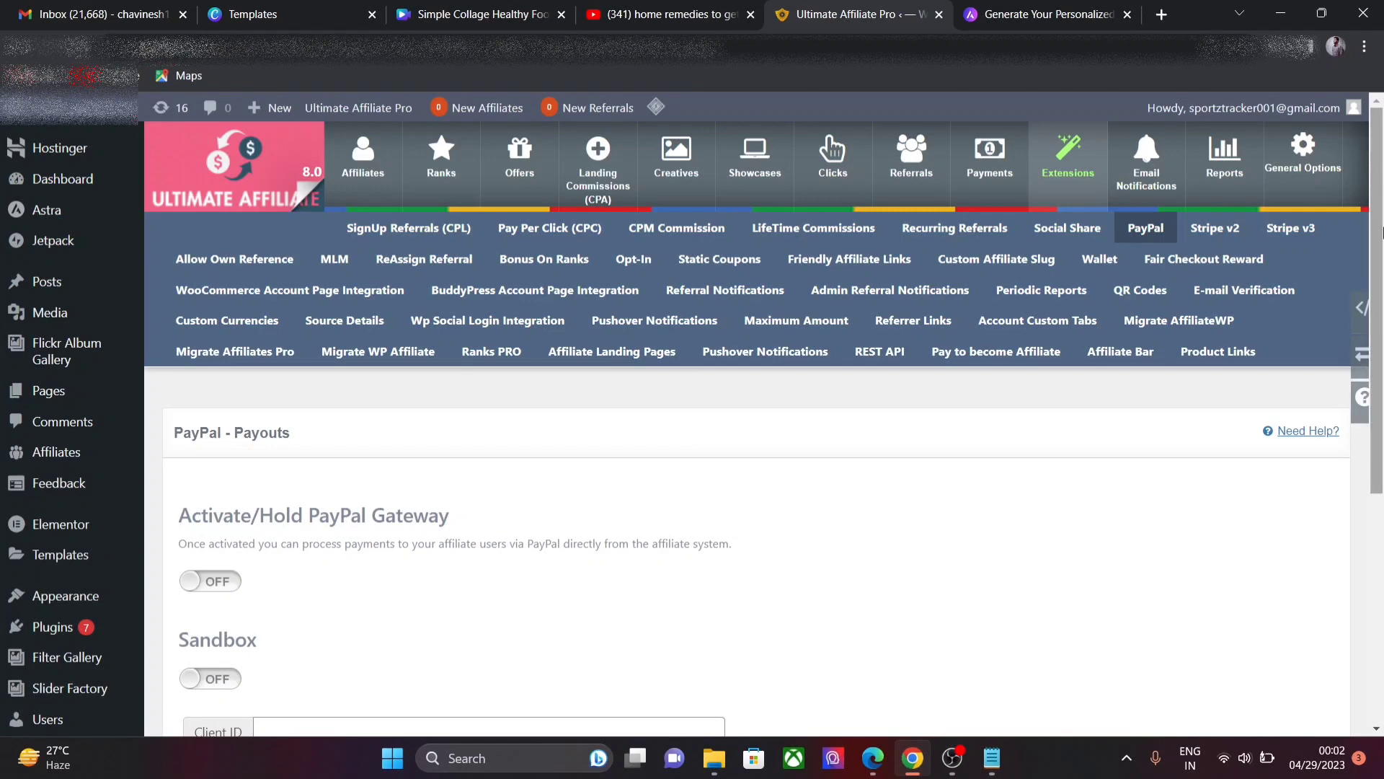
scroll(726, 370, down, 4)
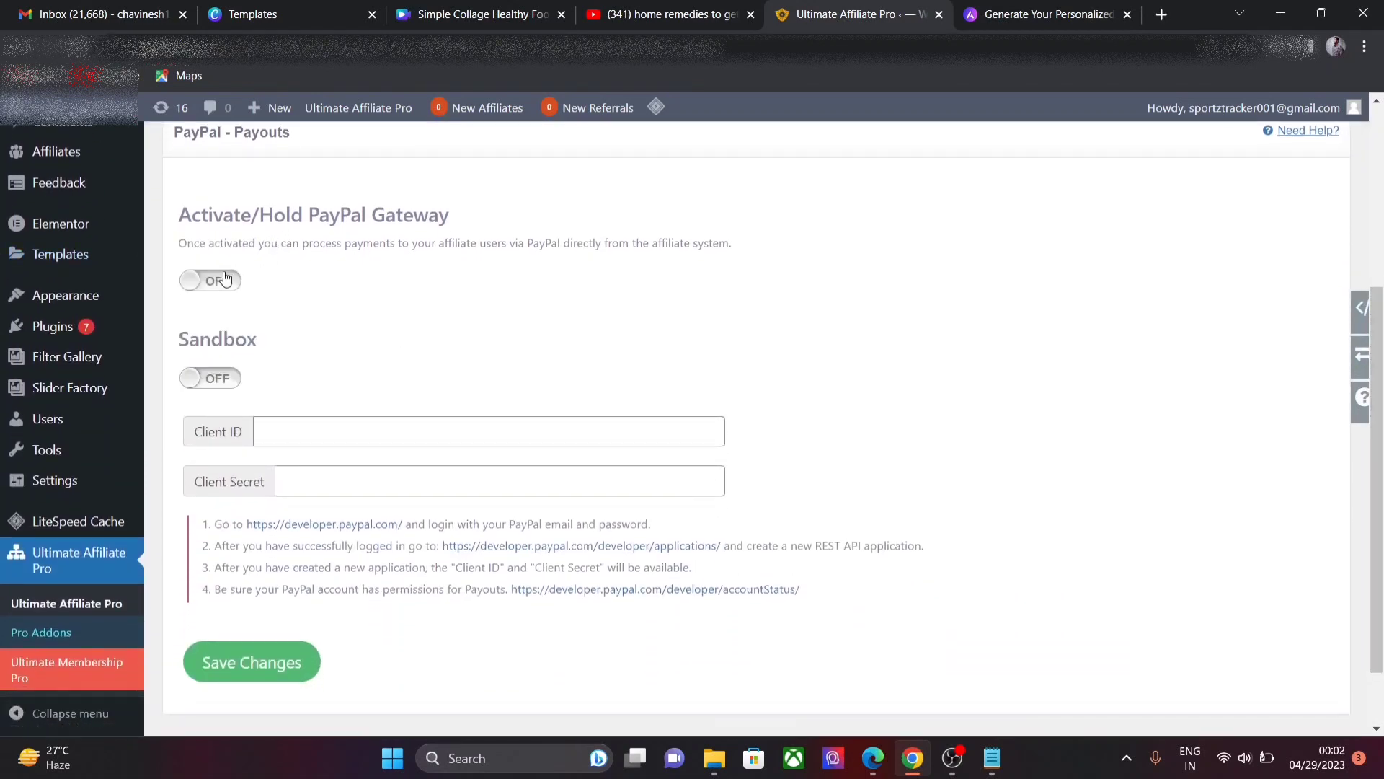
click(193, 380)
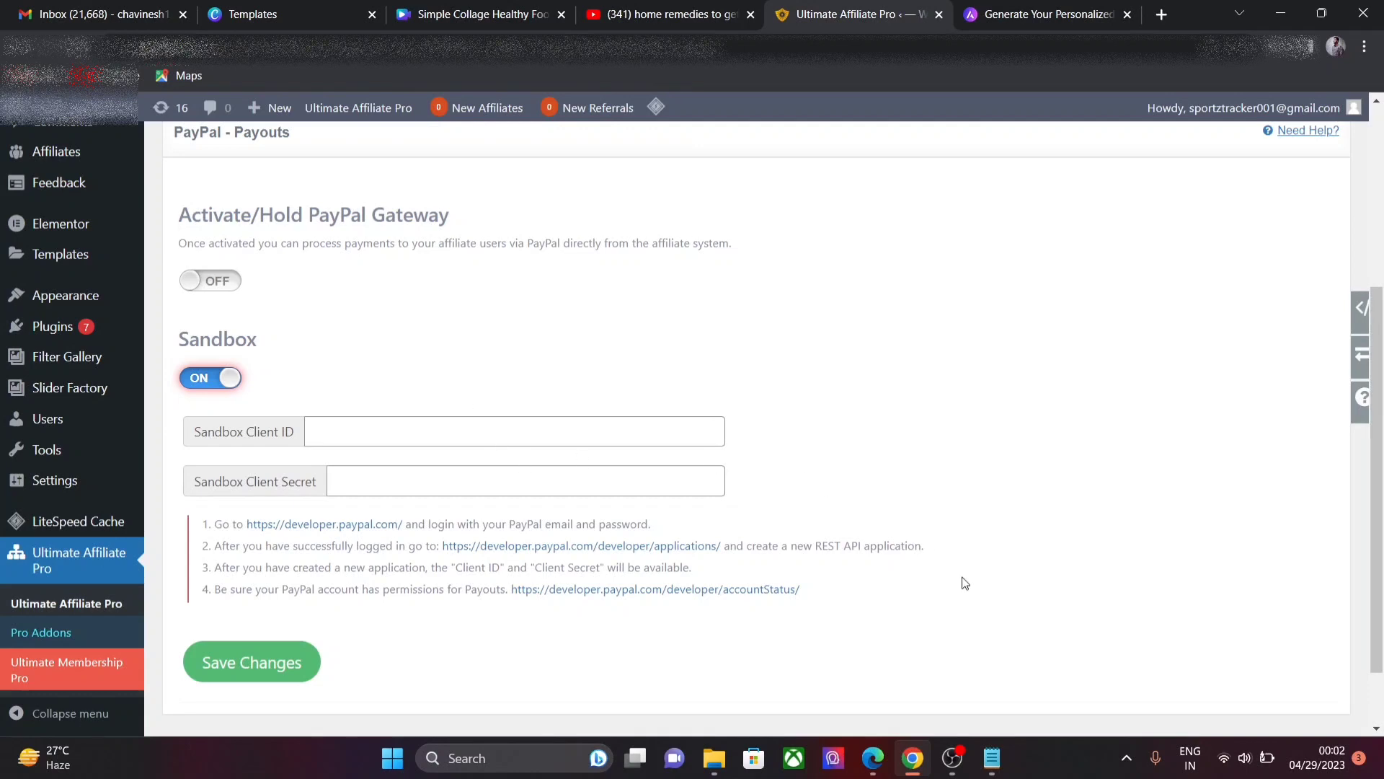
drag(1378, 355, 1377, 143)
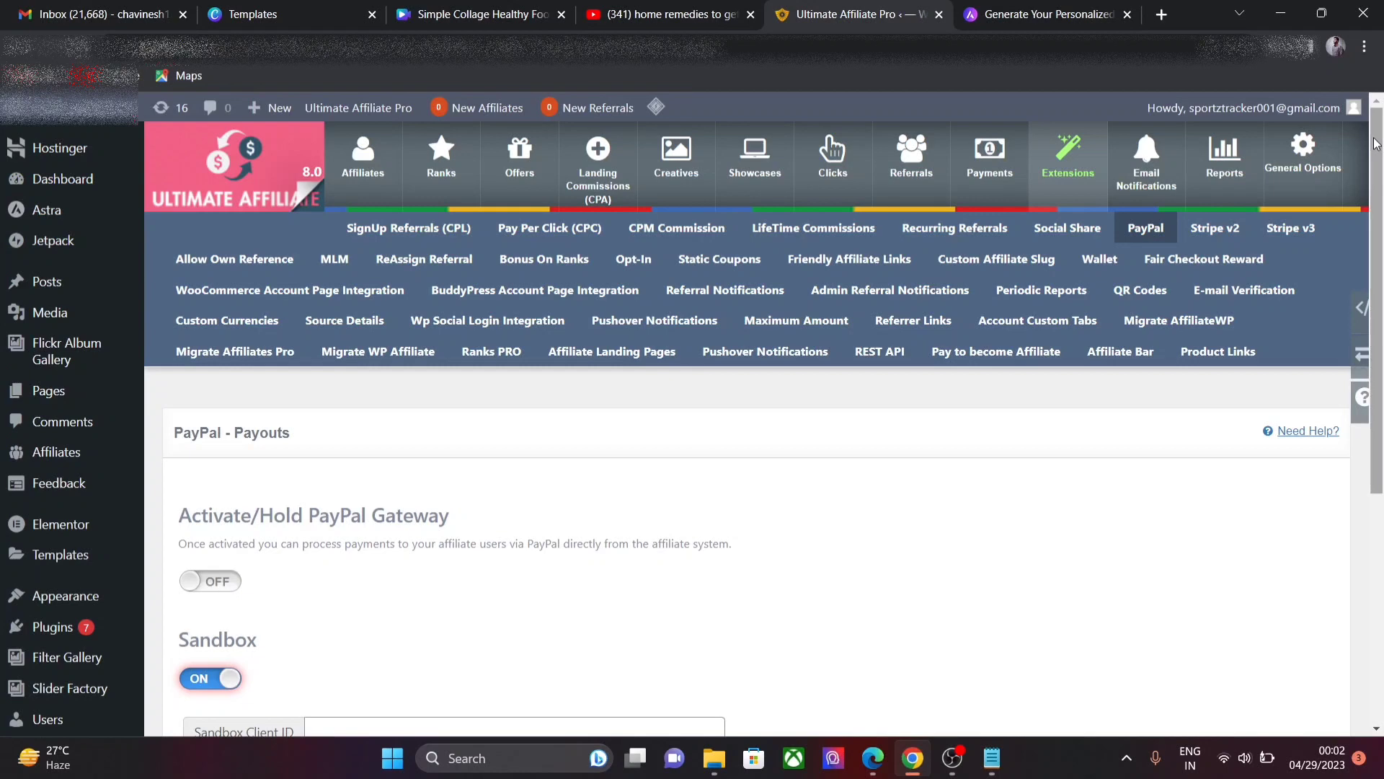
Step: Turn on the Allow Own Reference extension so affiliates earn commission on their own purchases
click(247, 266)
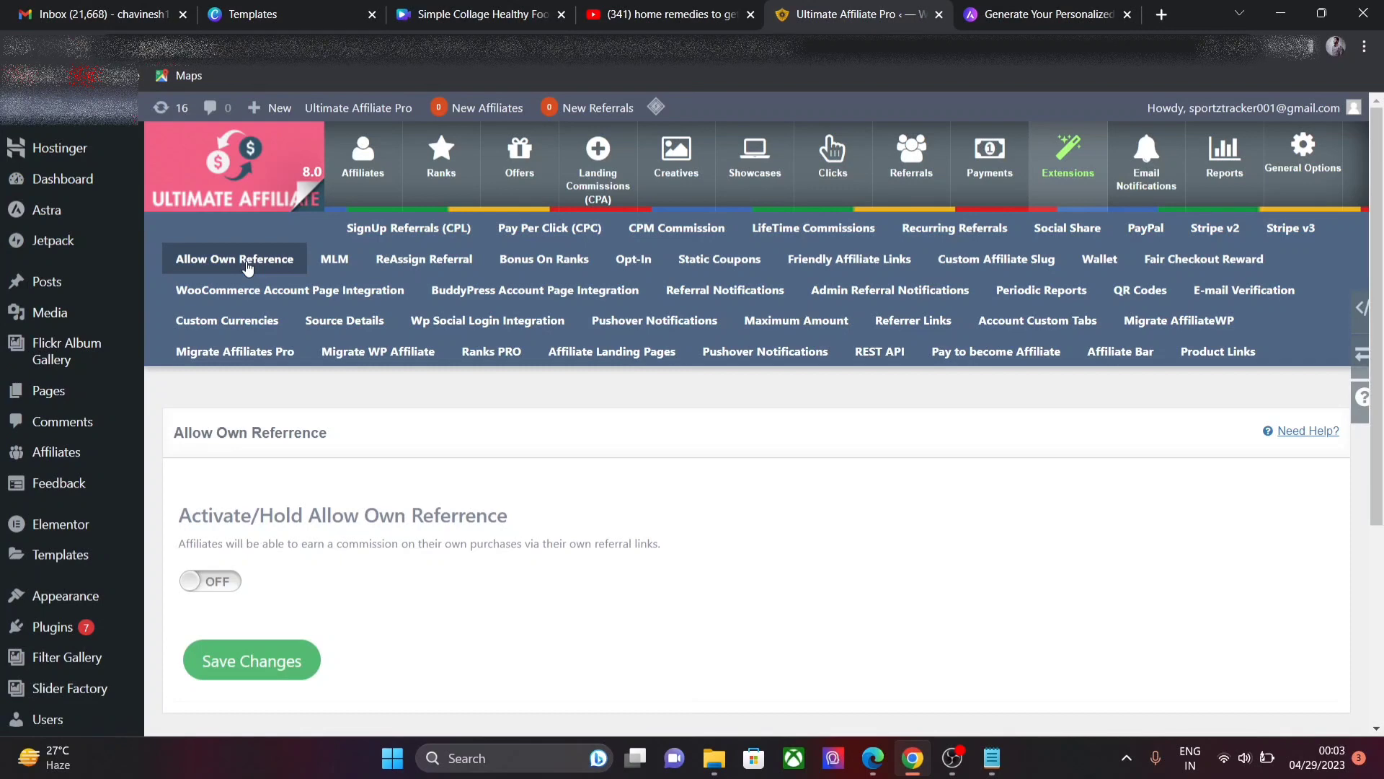
click(209, 588)
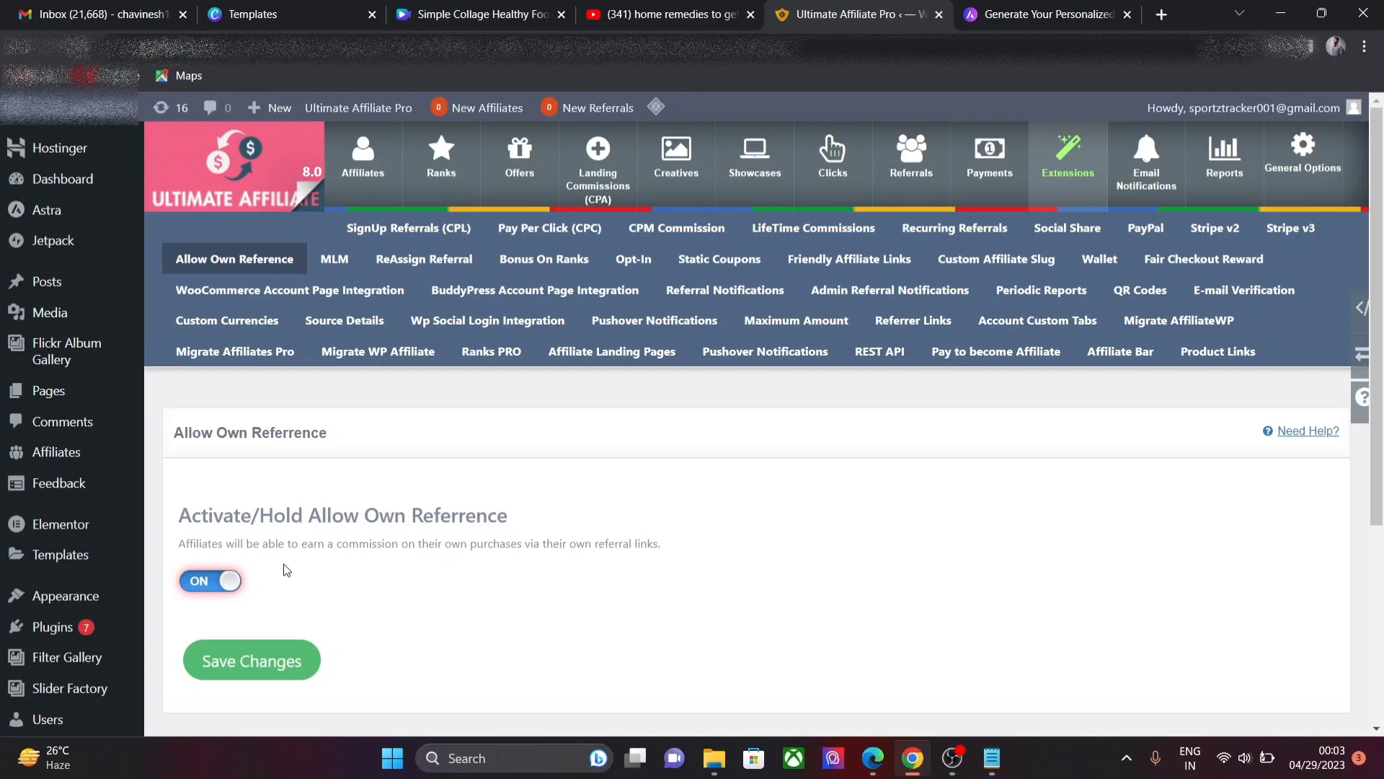
Step: In the MLM extension, set the MLM Matrix to The Unilevel Plan
click(337, 268)
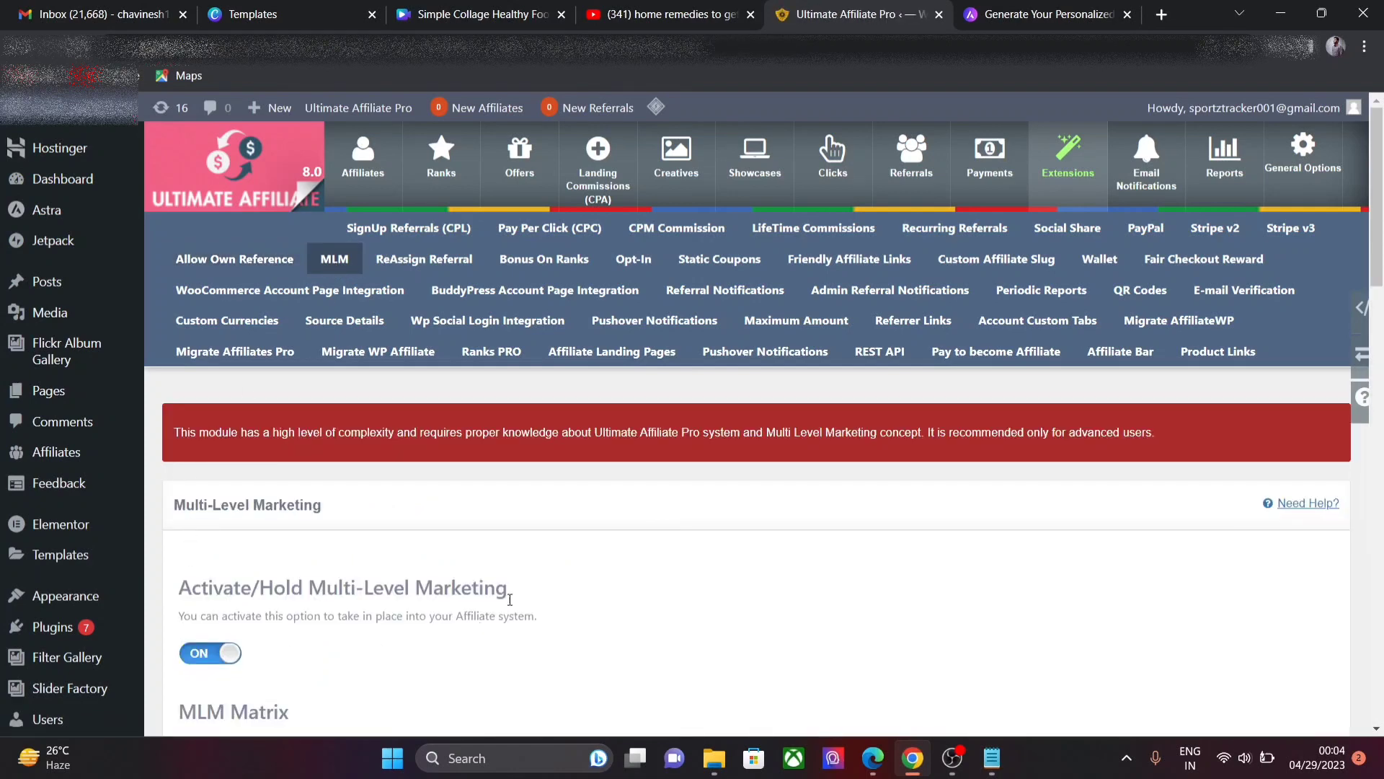
drag(1381, 263, 1291, 365)
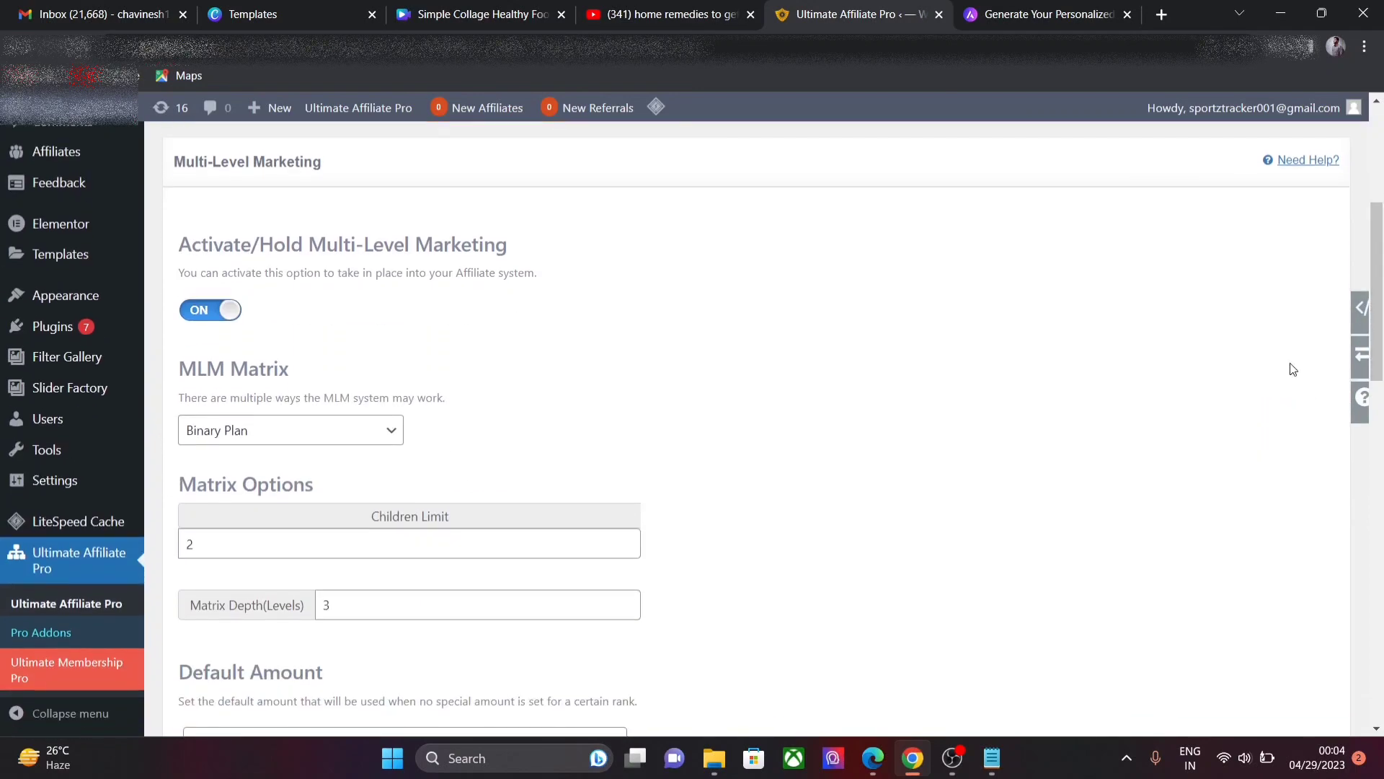
click(391, 438)
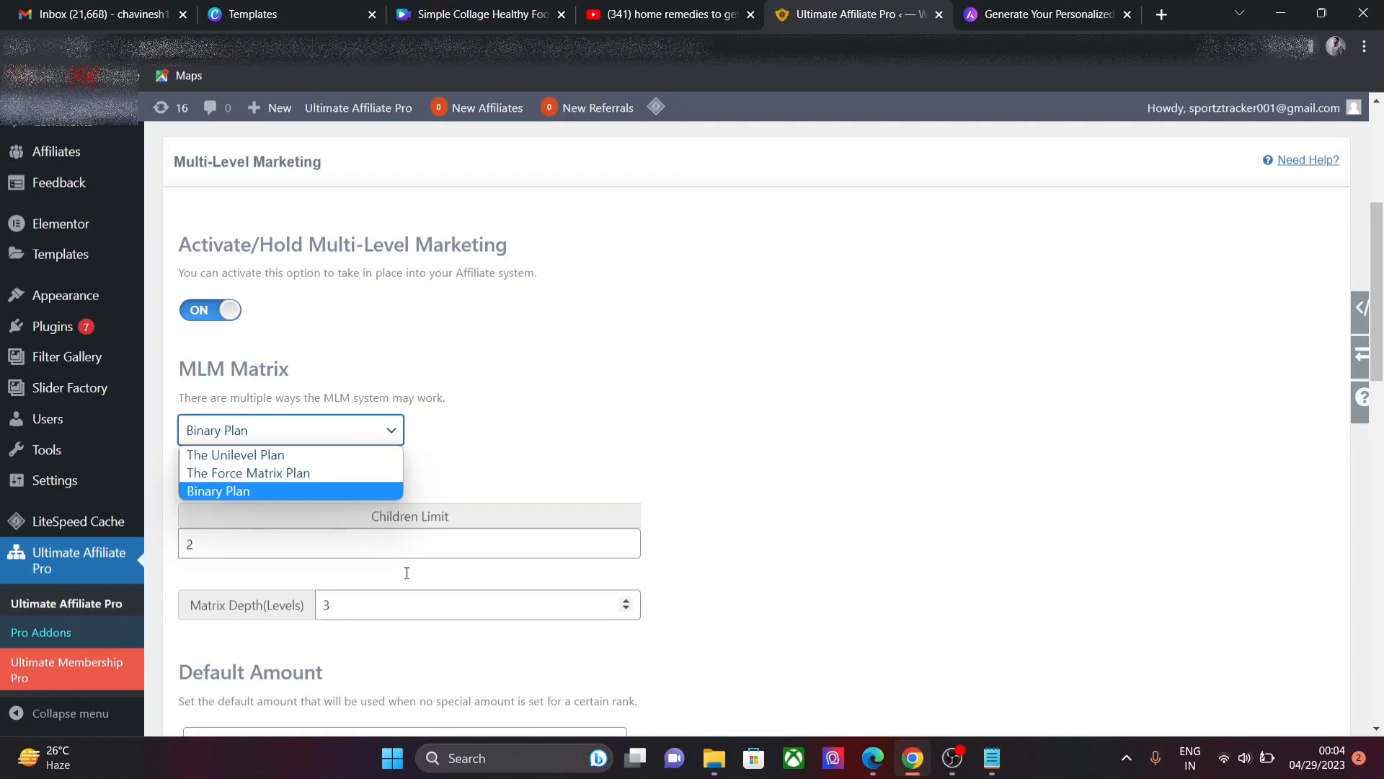
click(1360, 313)
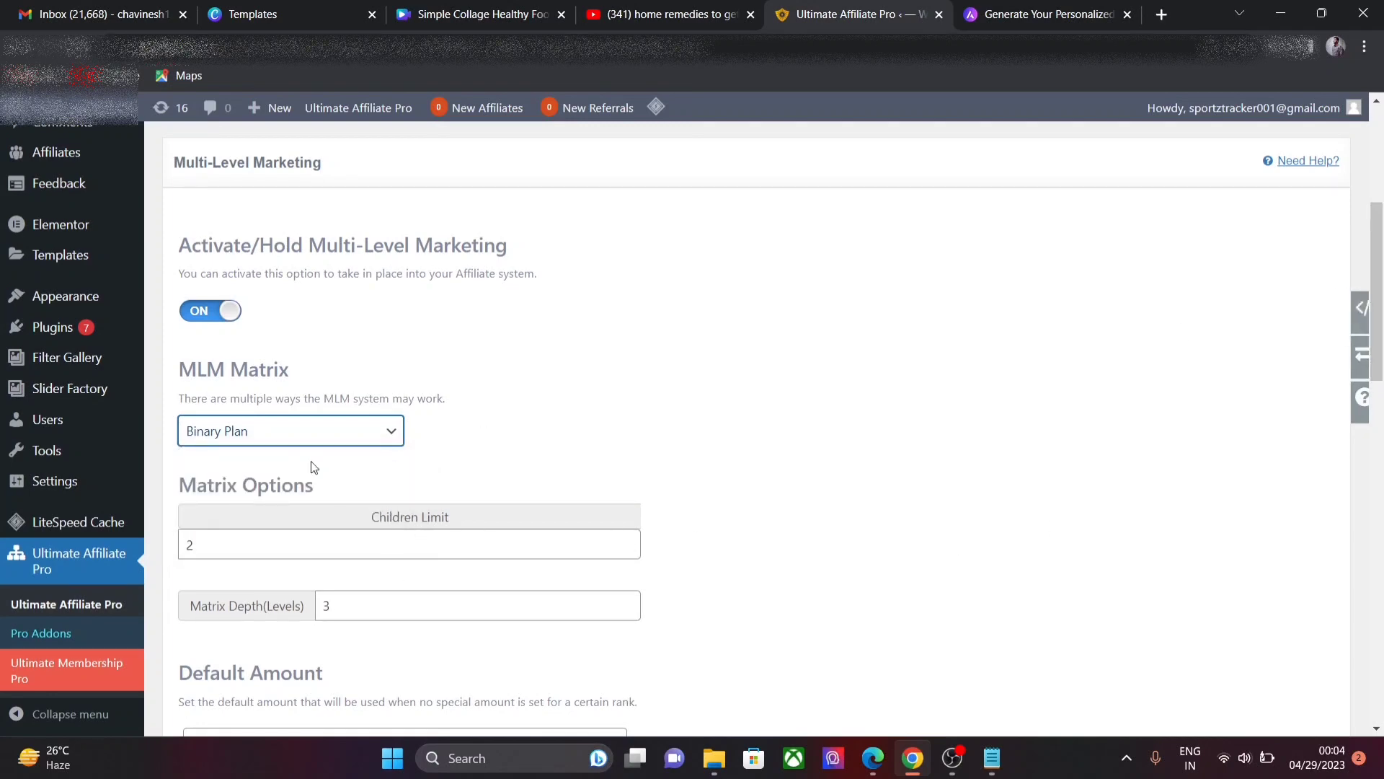
click(315, 438)
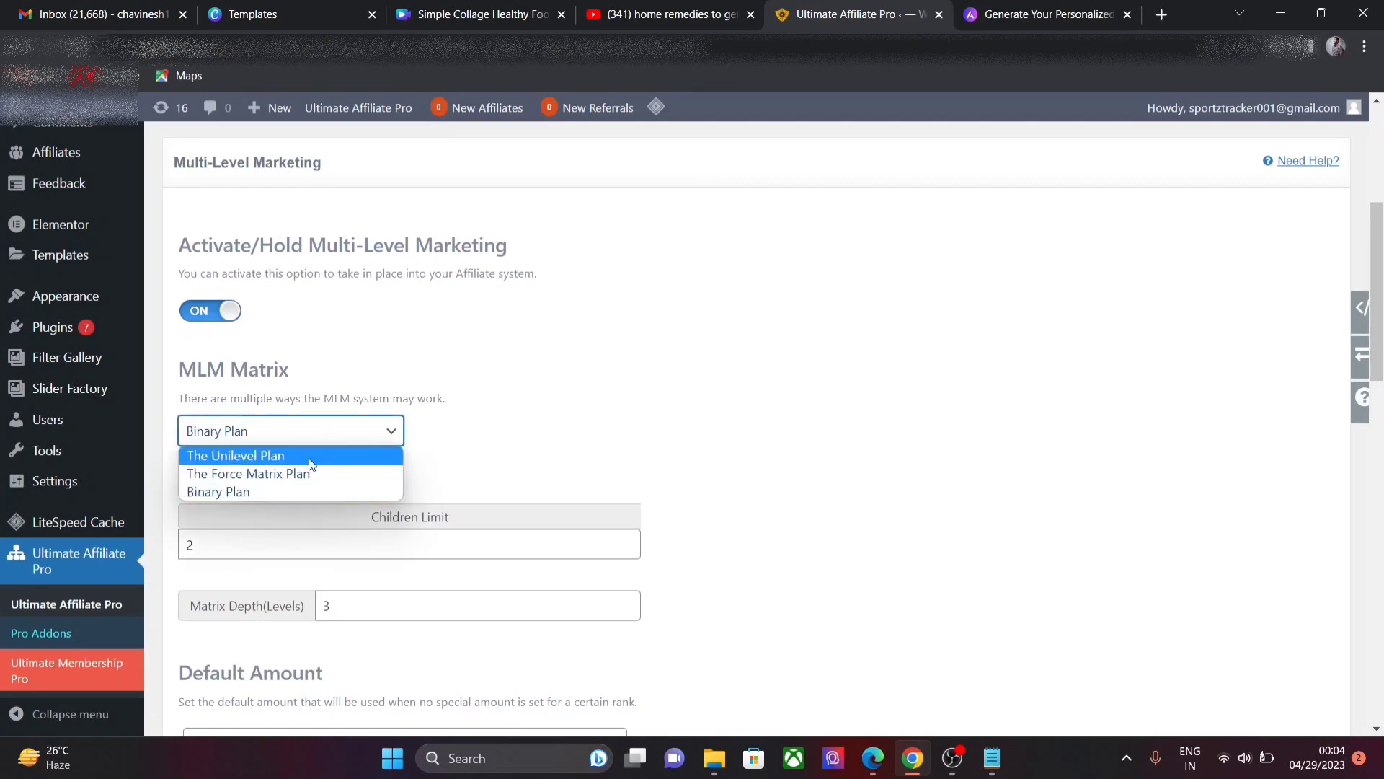
click(312, 456)
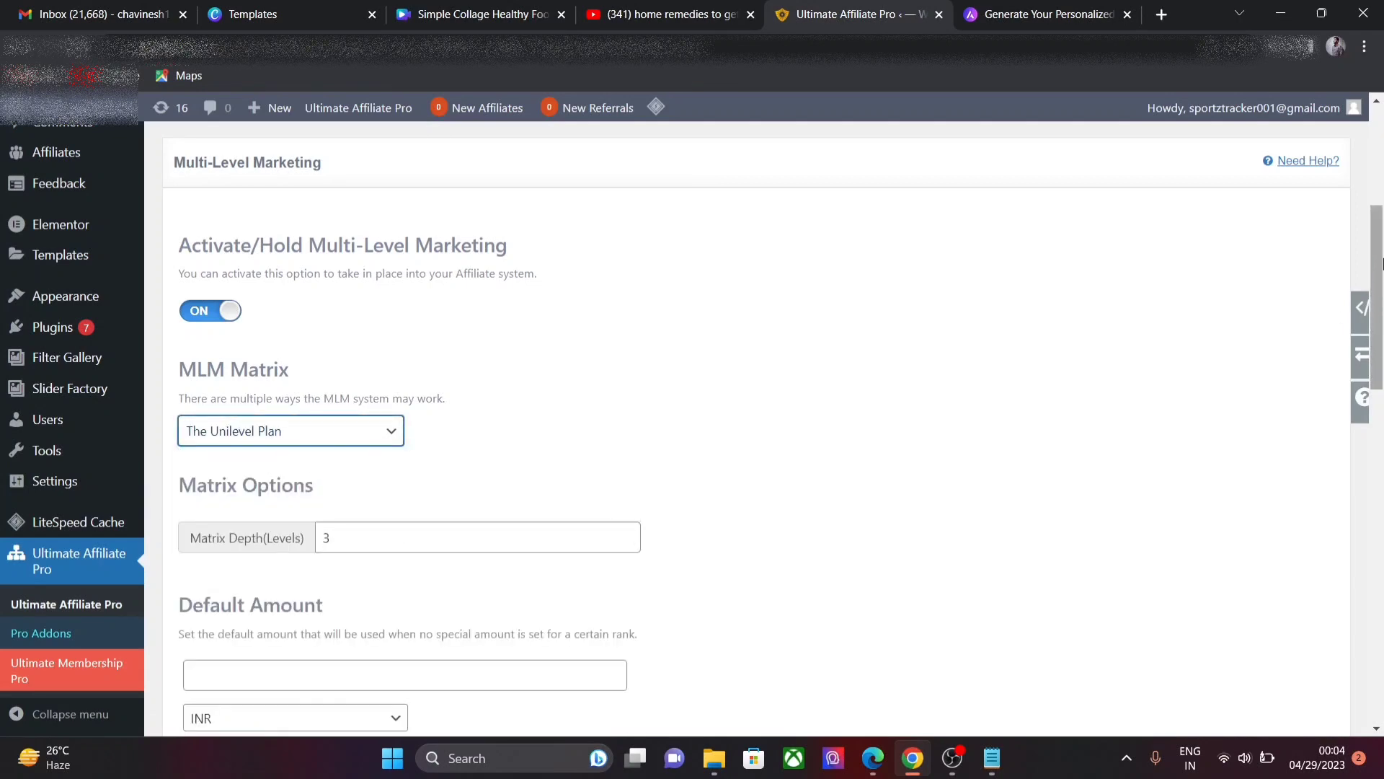
Step: Review the ReAssign Referral extension and the Bonus On Ranks extension with its amounts for each rank
drag(1381, 263, 1381, 185)
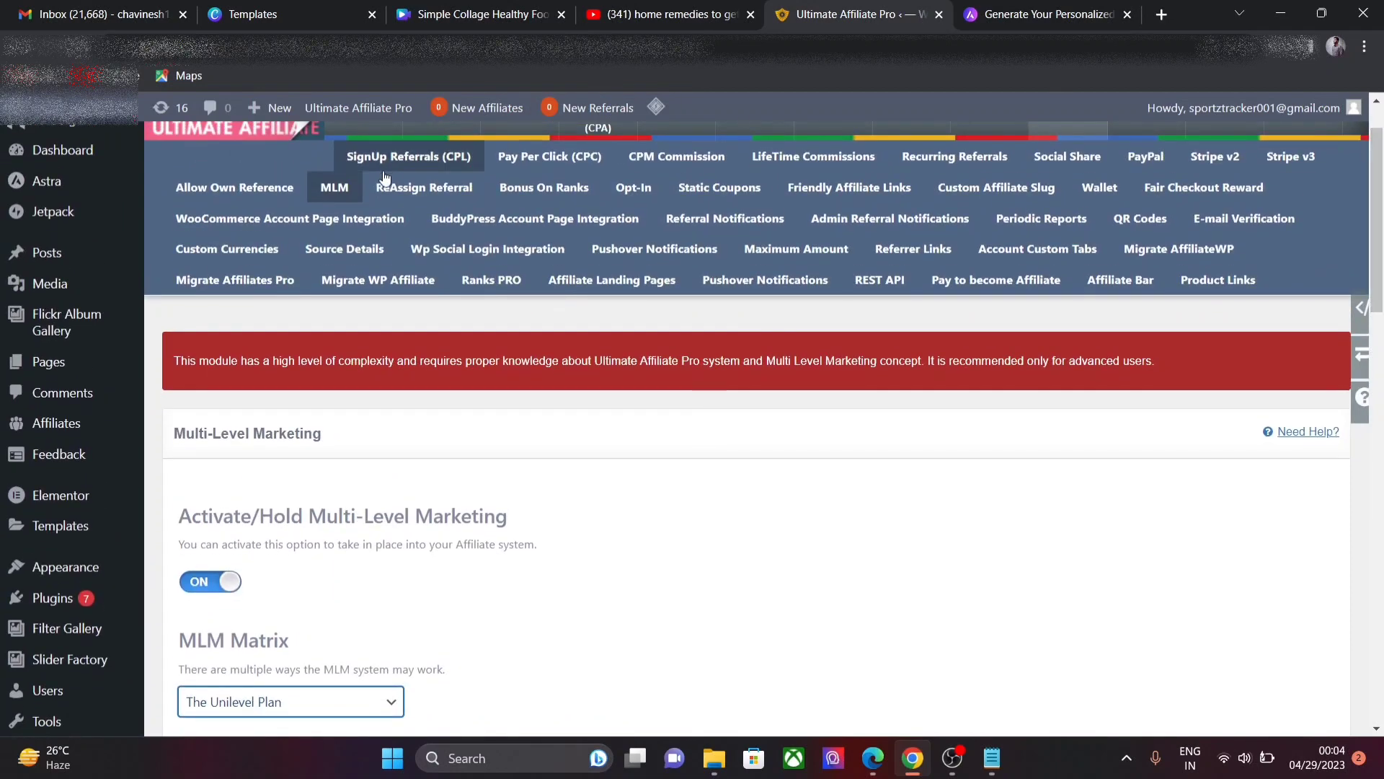
click(416, 191)
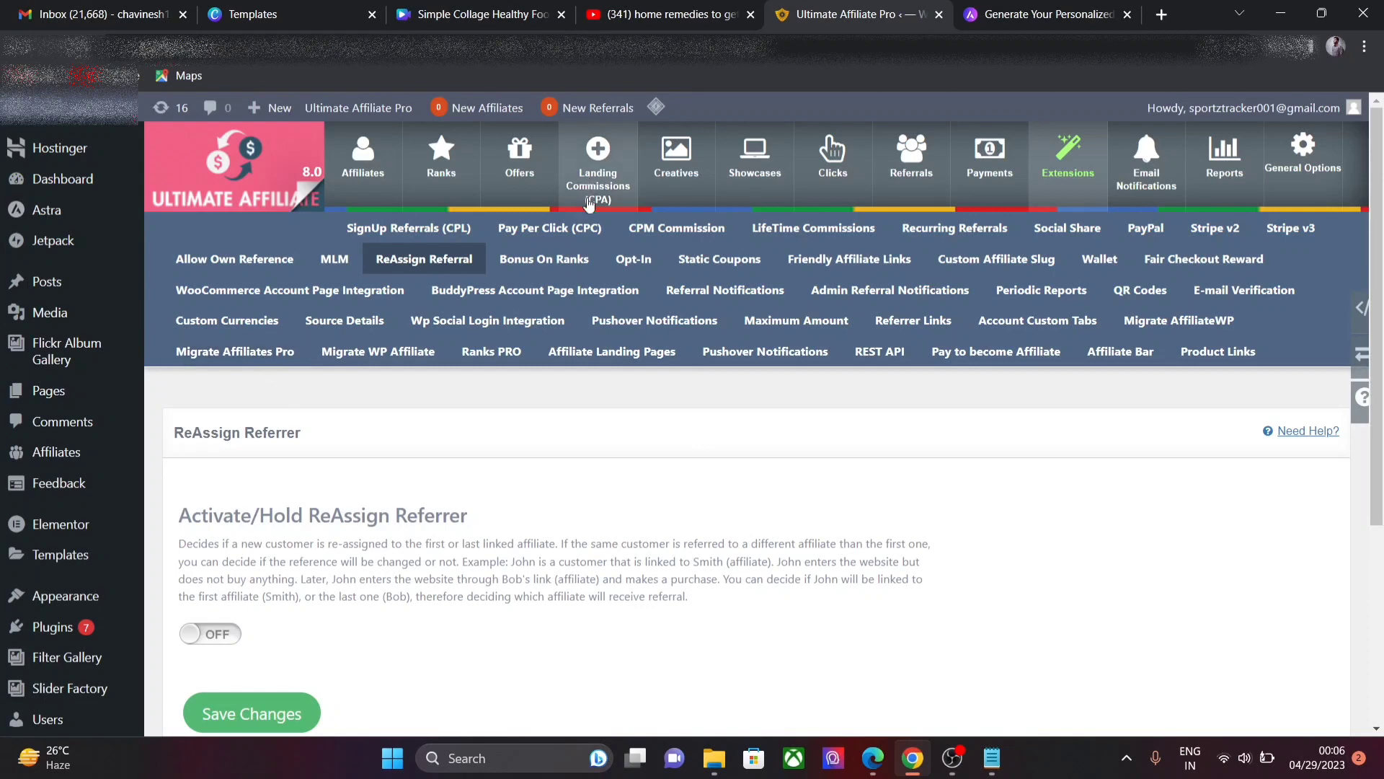
click(567, 259)
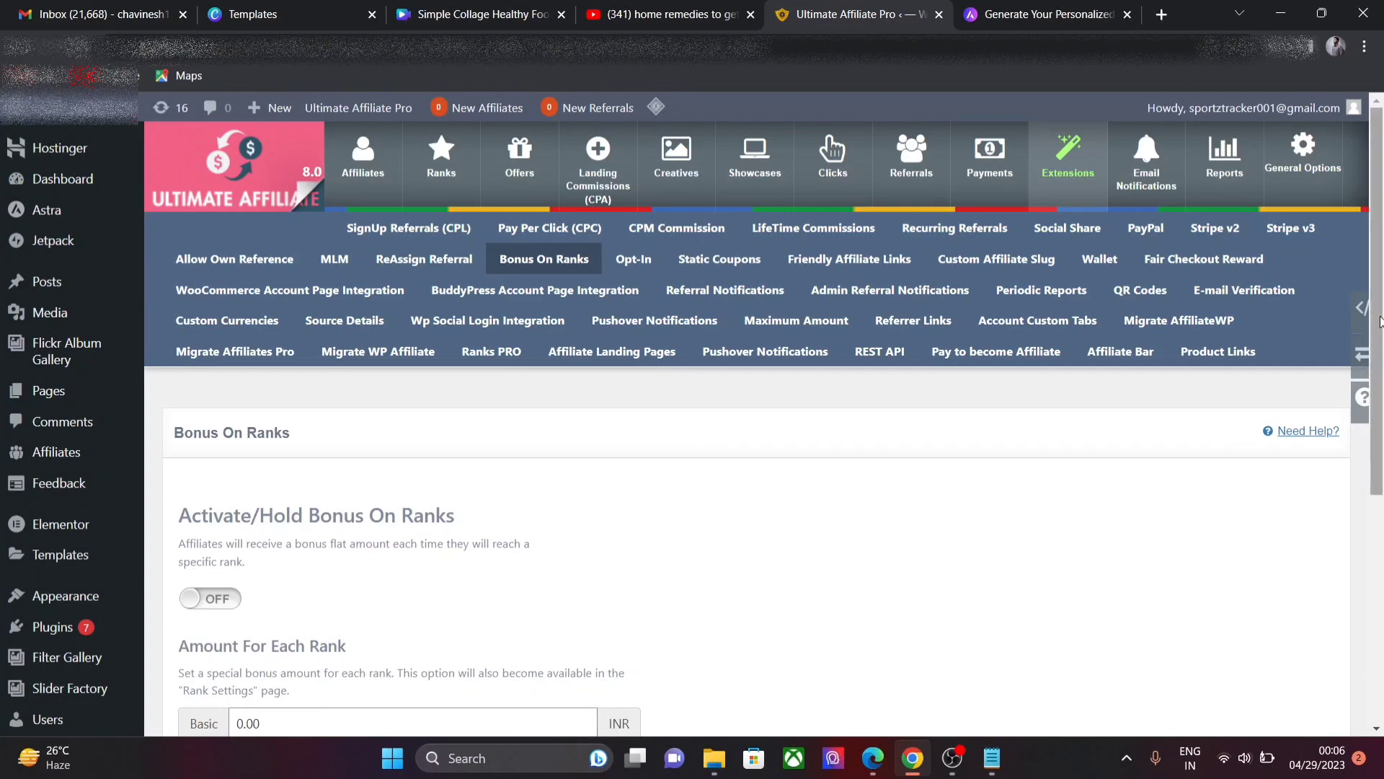
drag(1380, 320, 1382, 438)
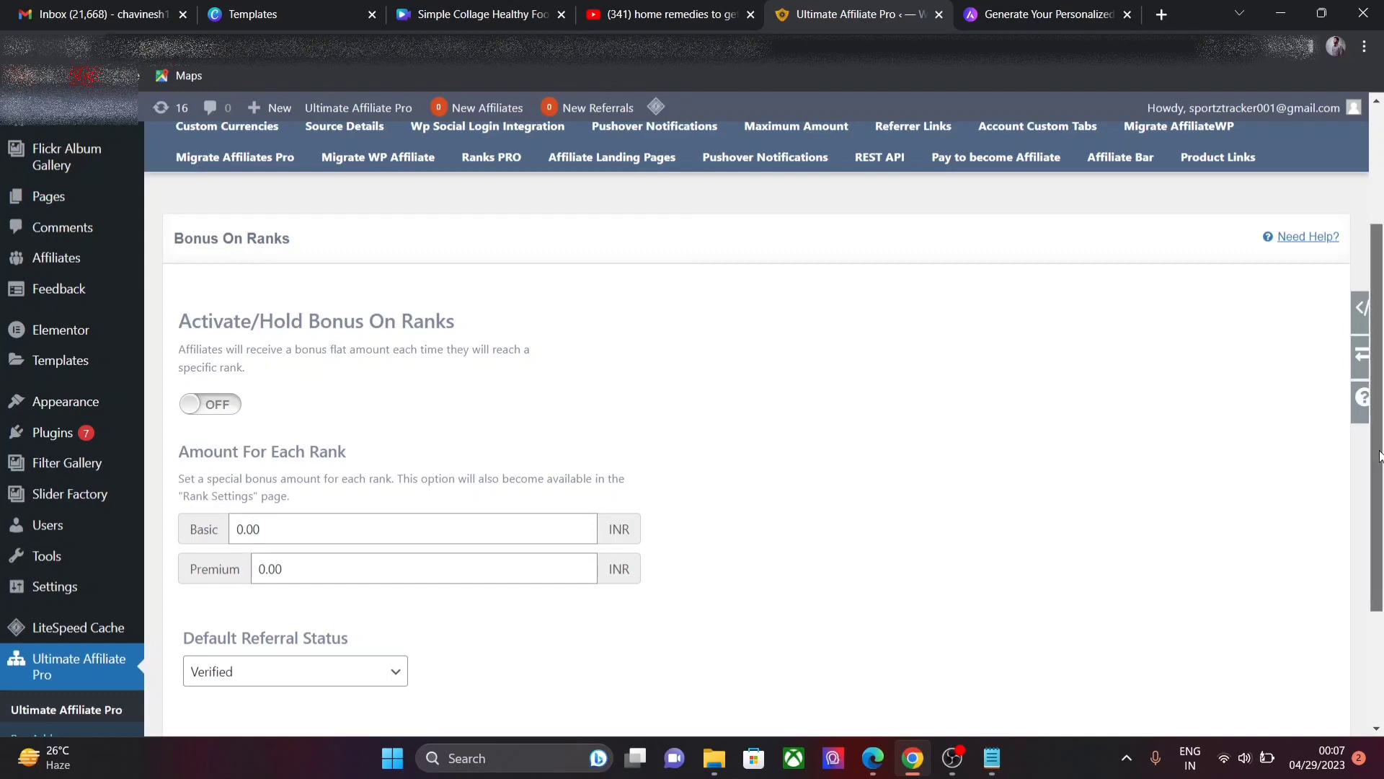
Step: Open the Opt-In extension and enable Opt-In
drag(1380, 461, 1380, 312)
click(637, 271)
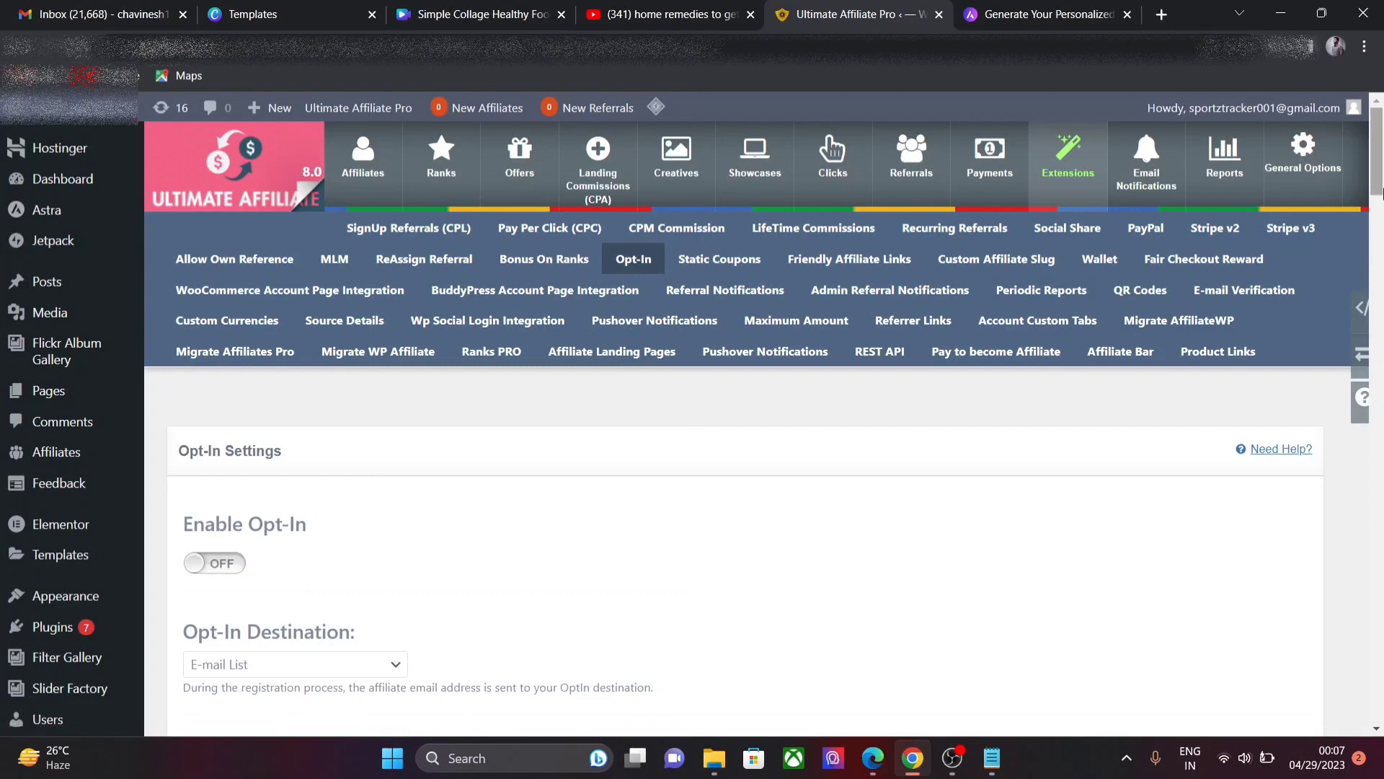
drag(1380, 182, 1381, 226)
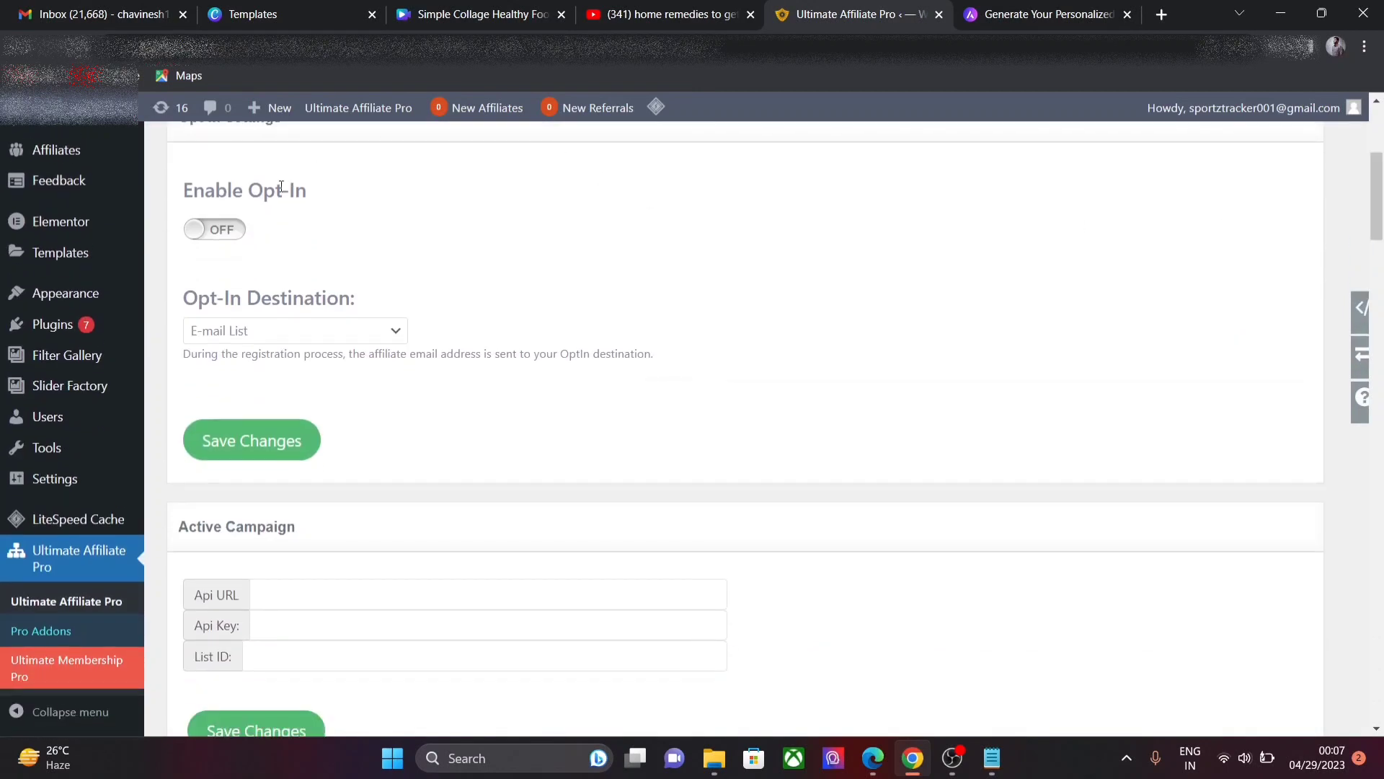
click(229, 229)
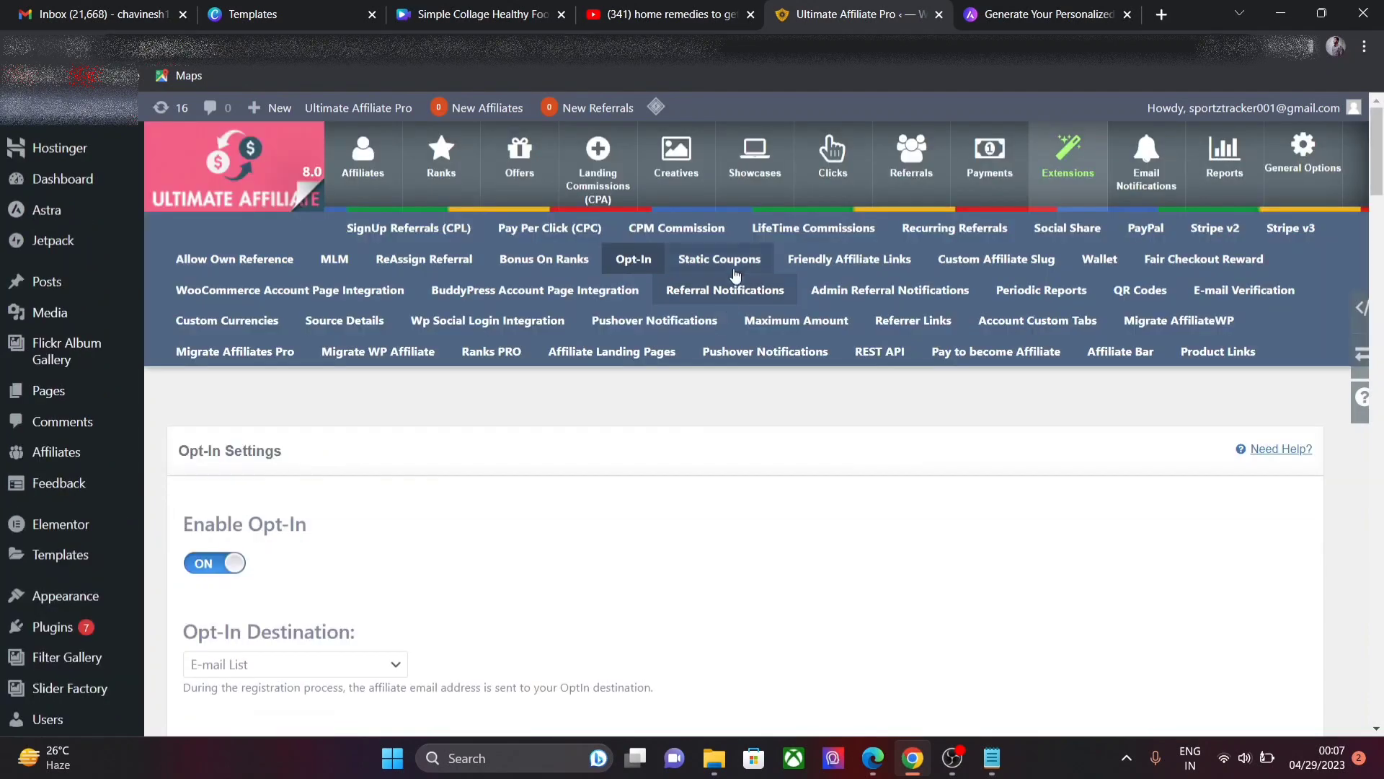
Step: In the Static Coupons extension, start a new coupon and enter the coupon code XYZ20
scroll(721, 274, up, 5)
click(734, 267)
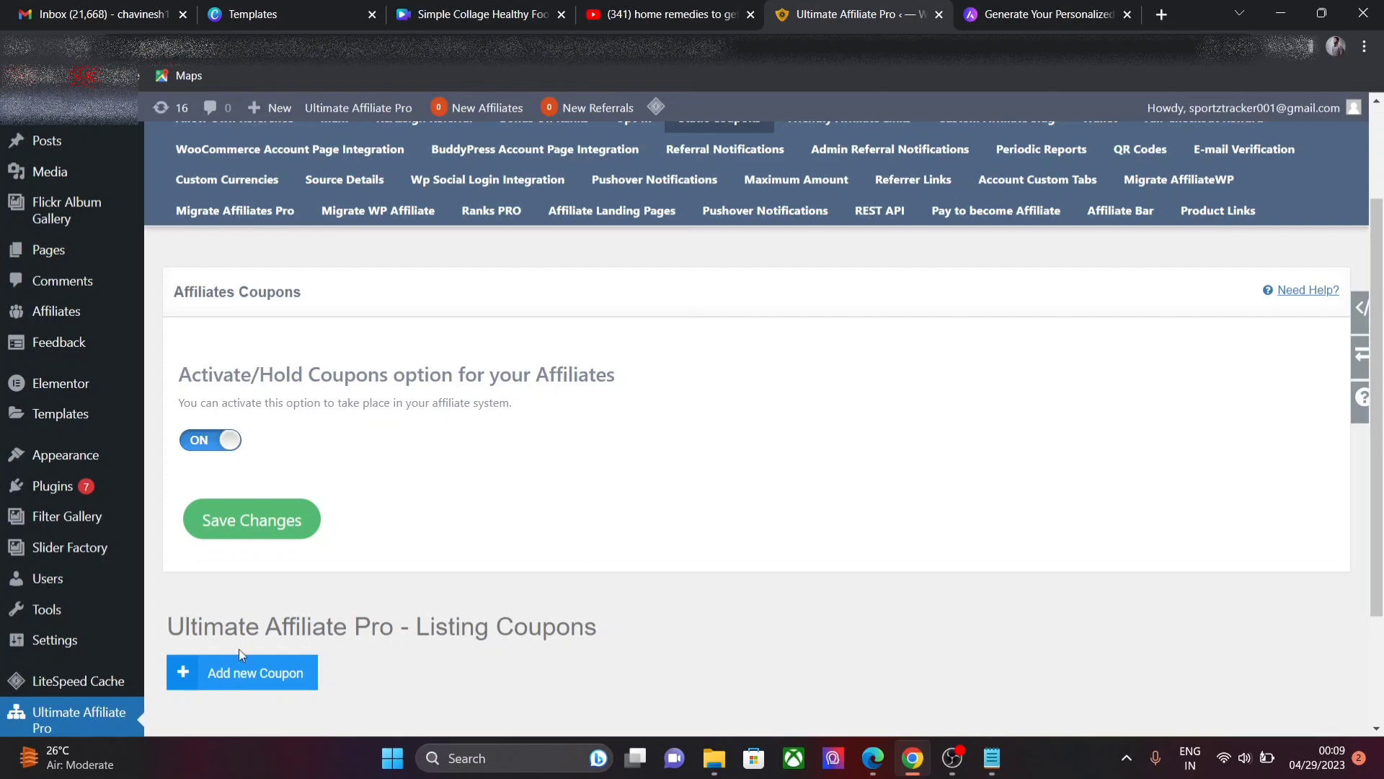
click(217, 672)
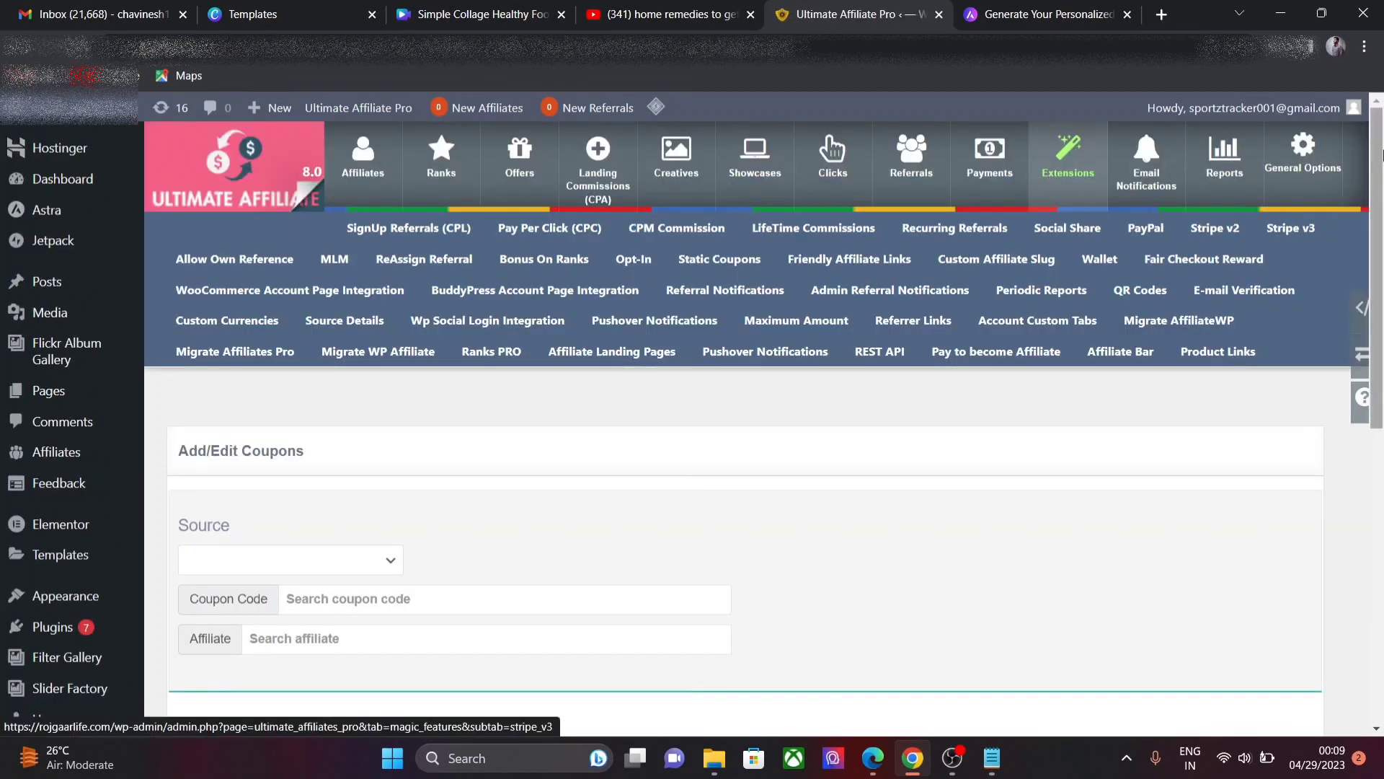
scroll(351, 343, down, 2)
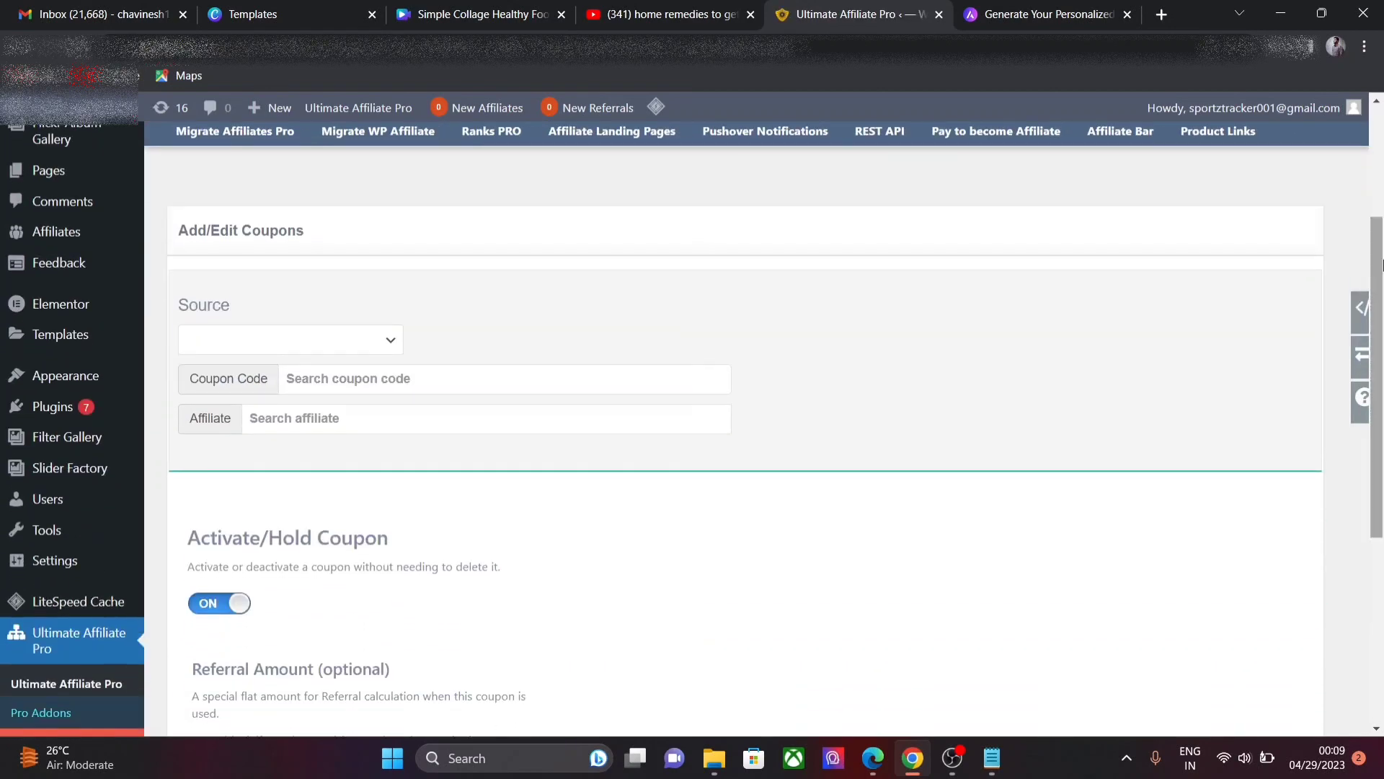
click(344, 351)
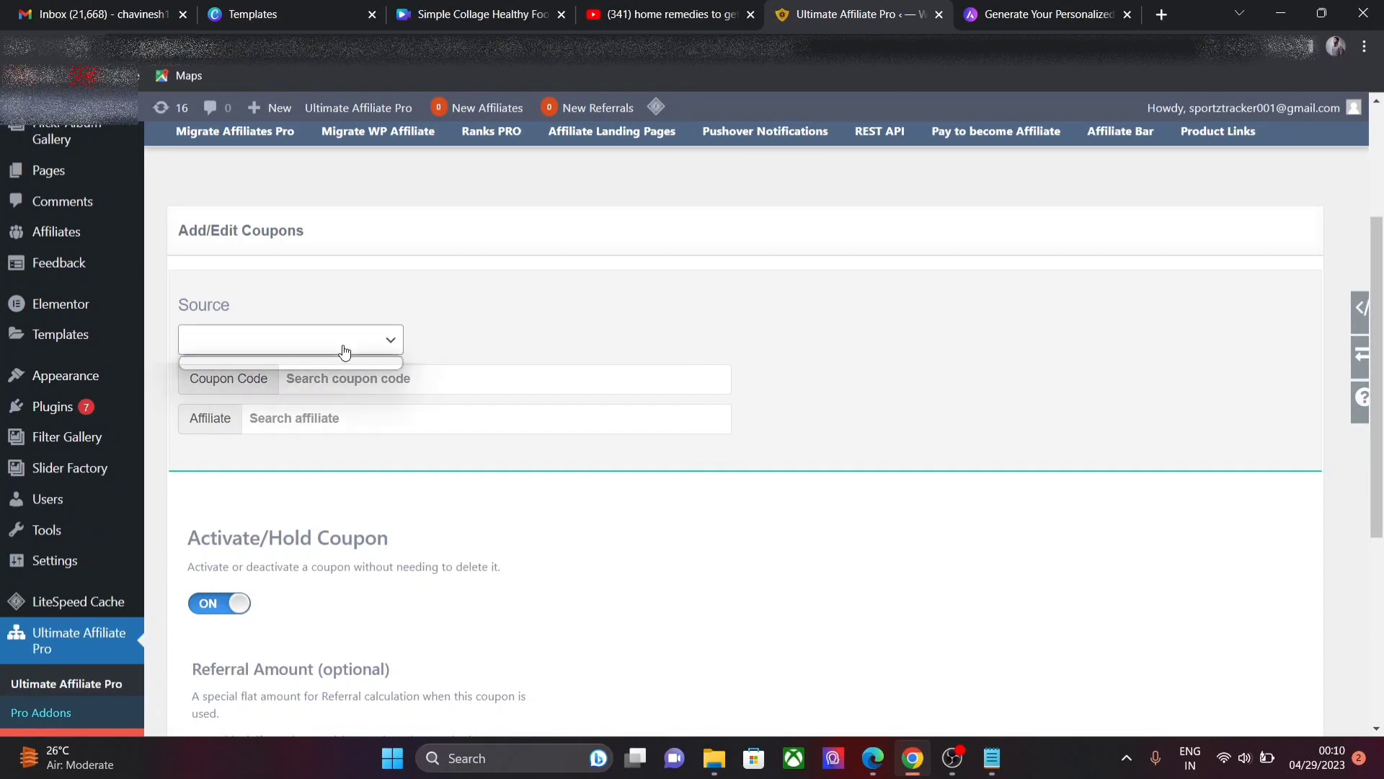
click(625, 306)
click(317, 379)
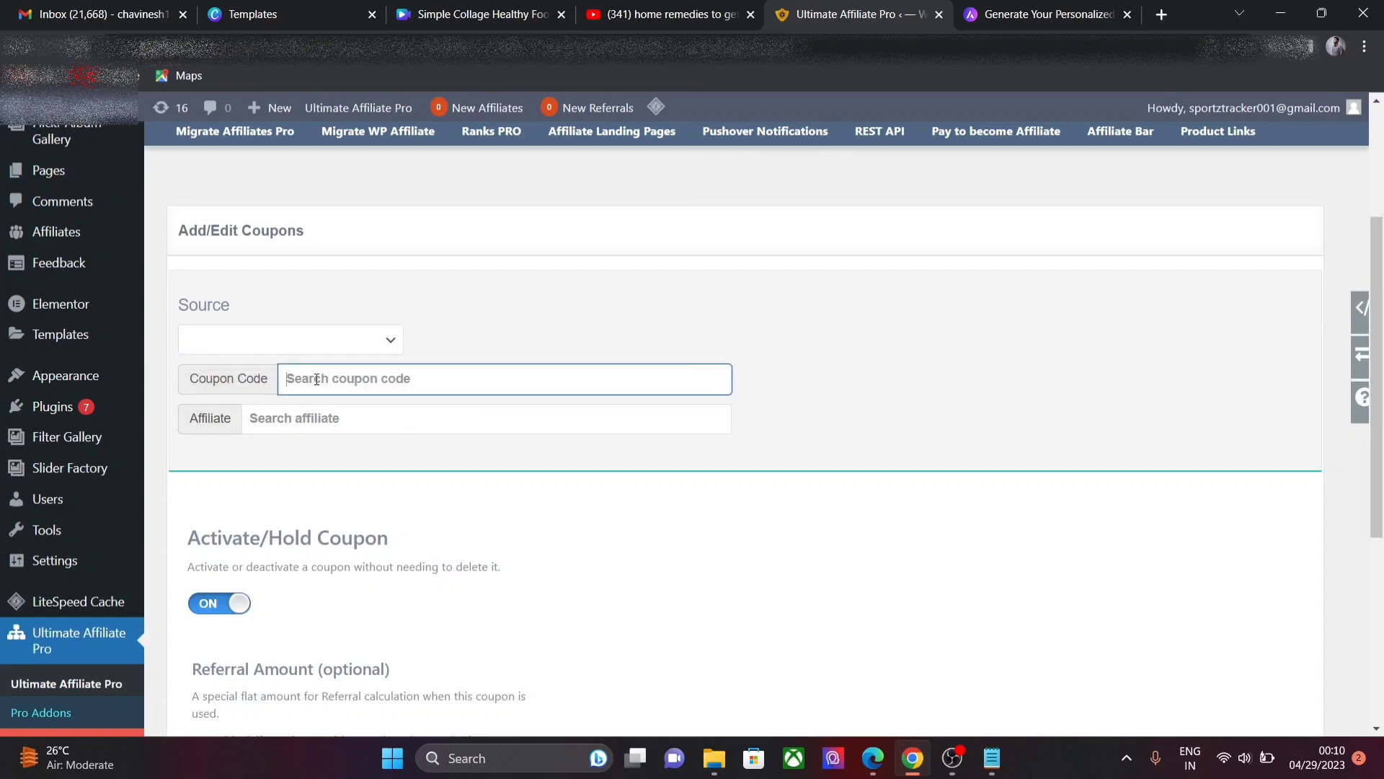
text(XYZ20)
Step: Assign the new coupon to the affiliate XYZ1
click(314, 409)
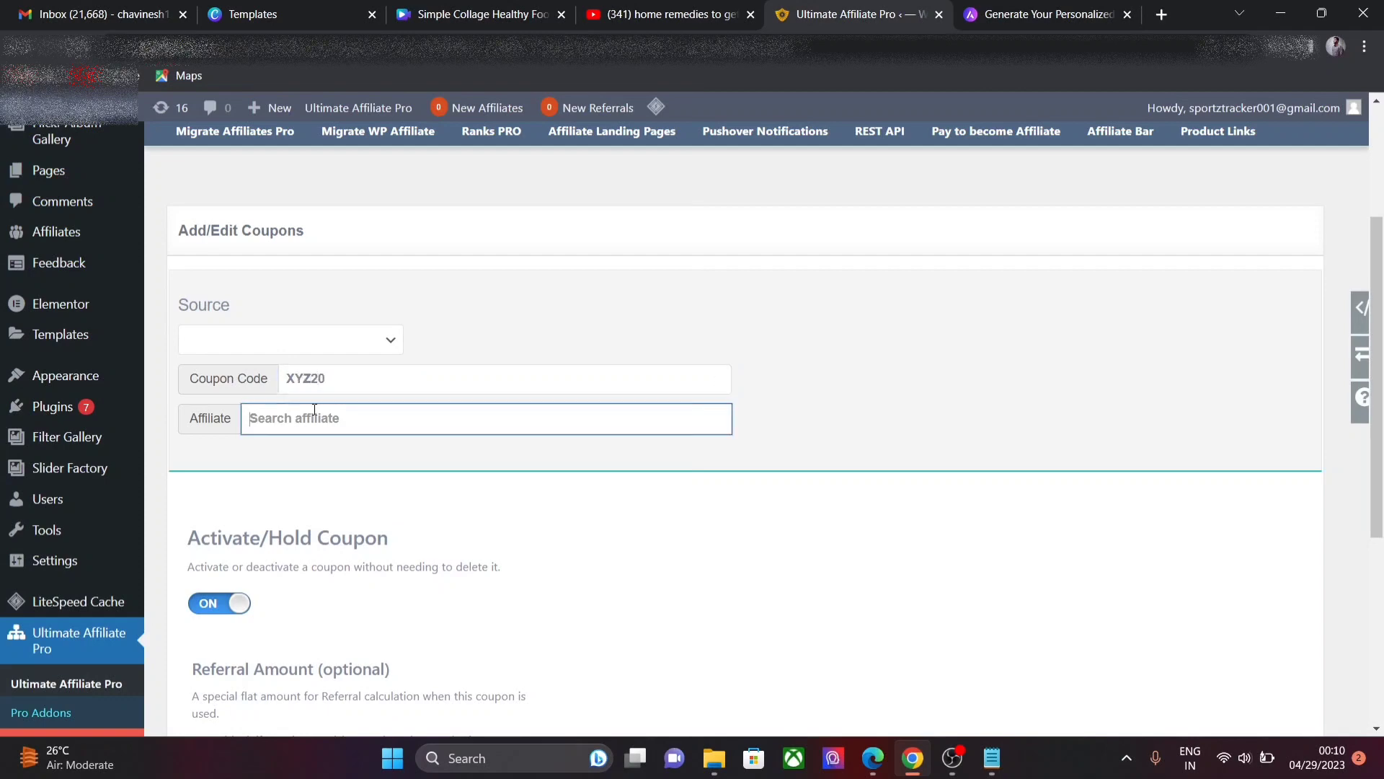
text(X)
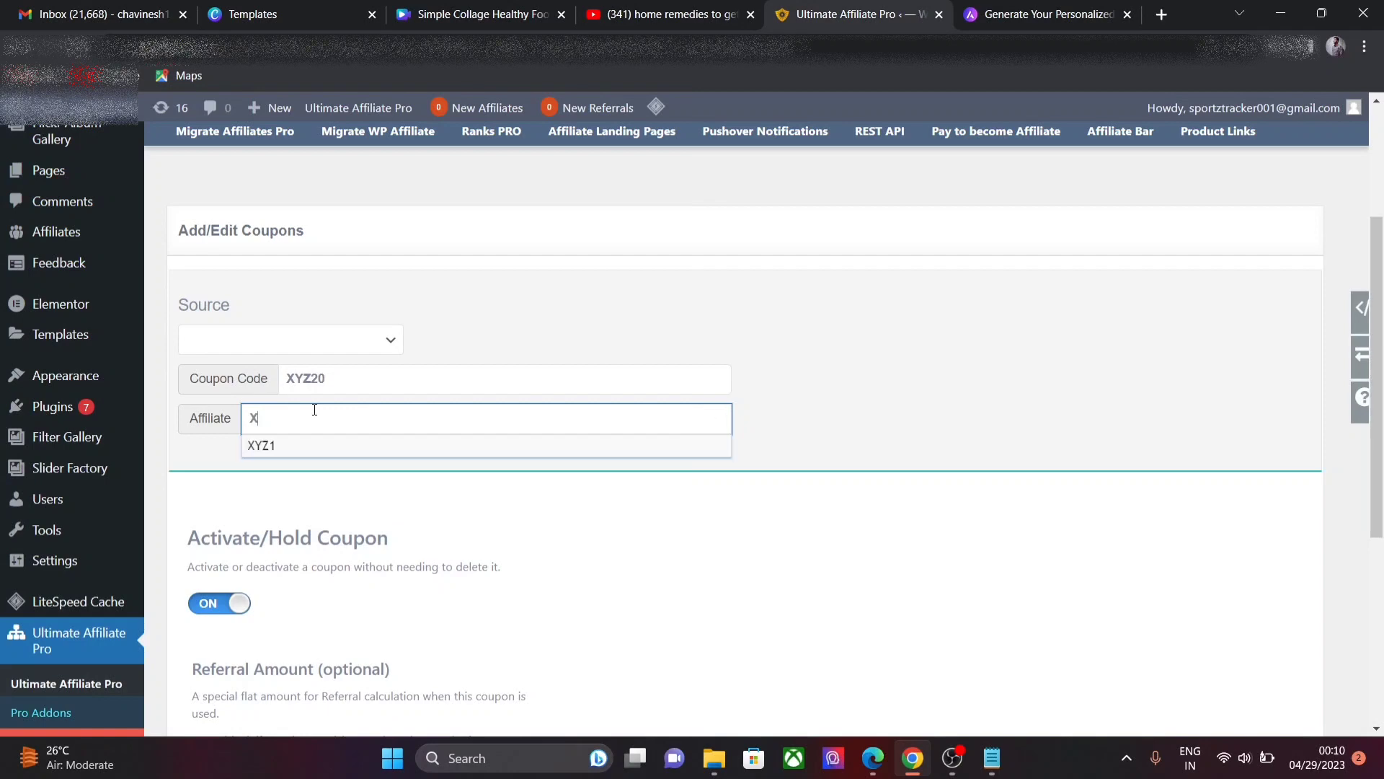
text(Y)
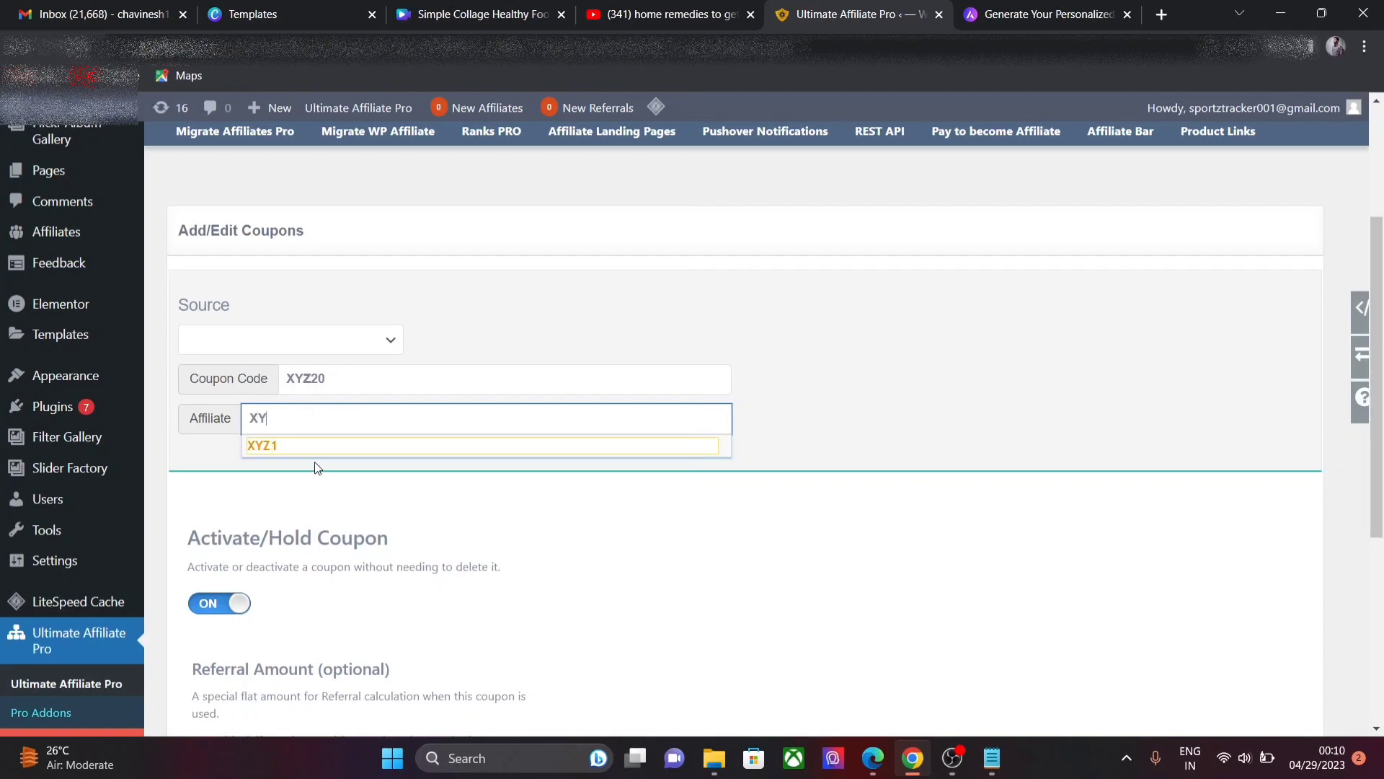
click(314, 445)
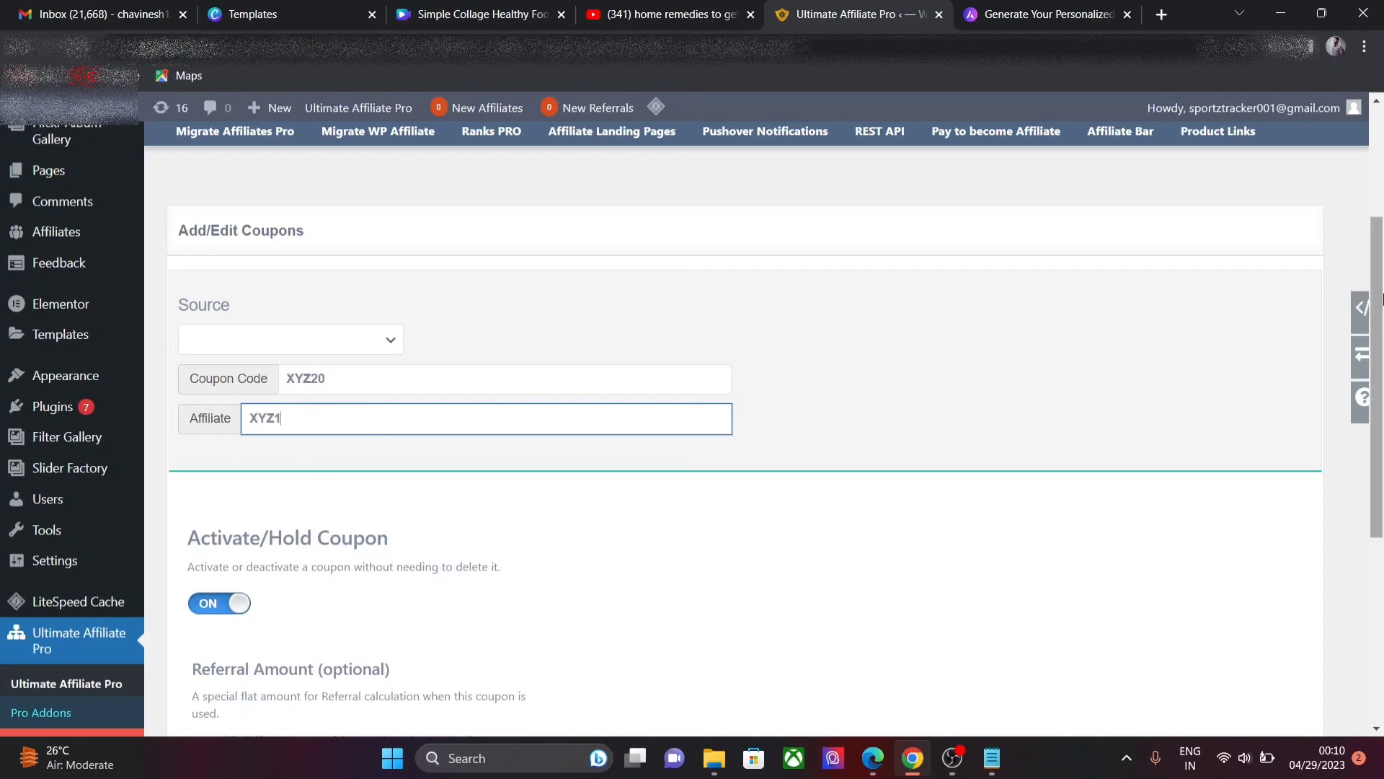
Step: Set the coupon's optional referral amount to 70 % and save the coupon
scroll(1379, 357, down, 1)
scroll(1379, 356, down, 3)
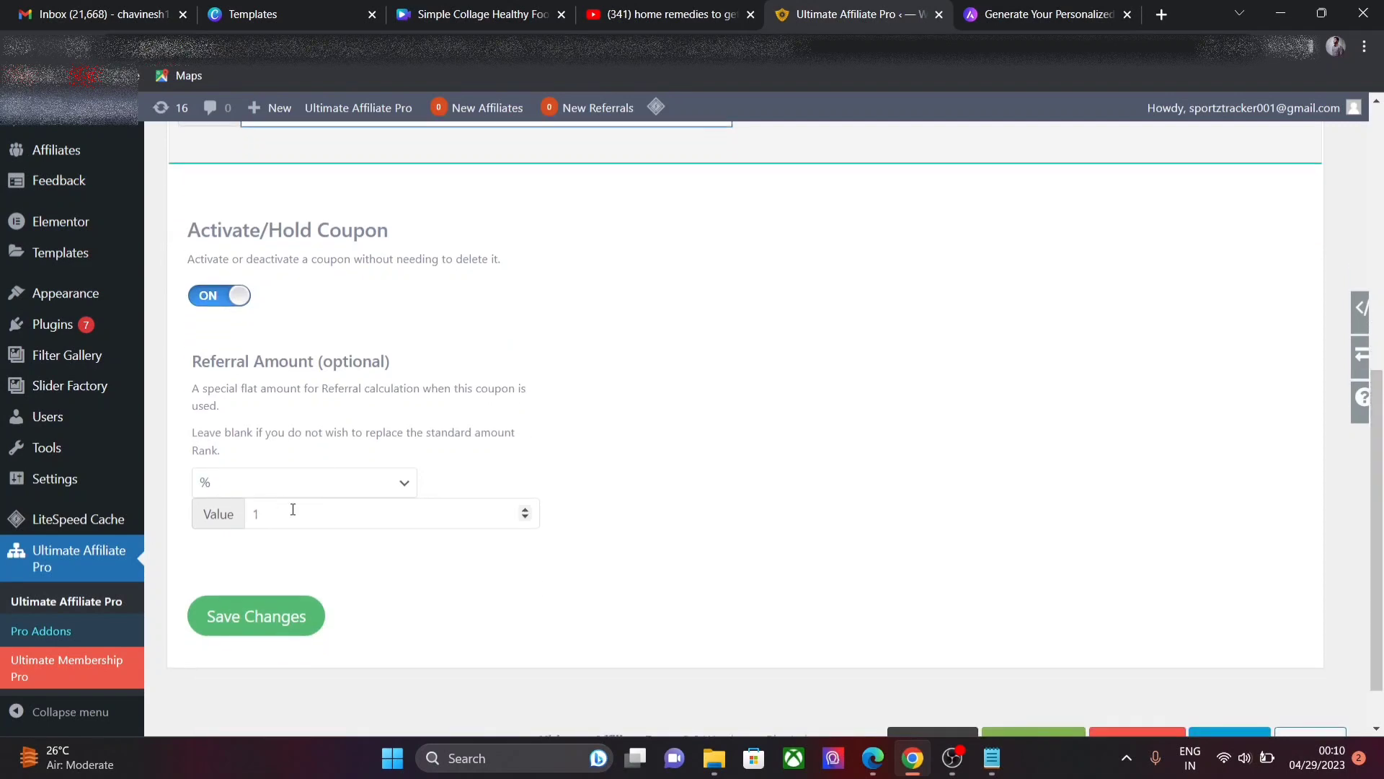
click(295, 516)
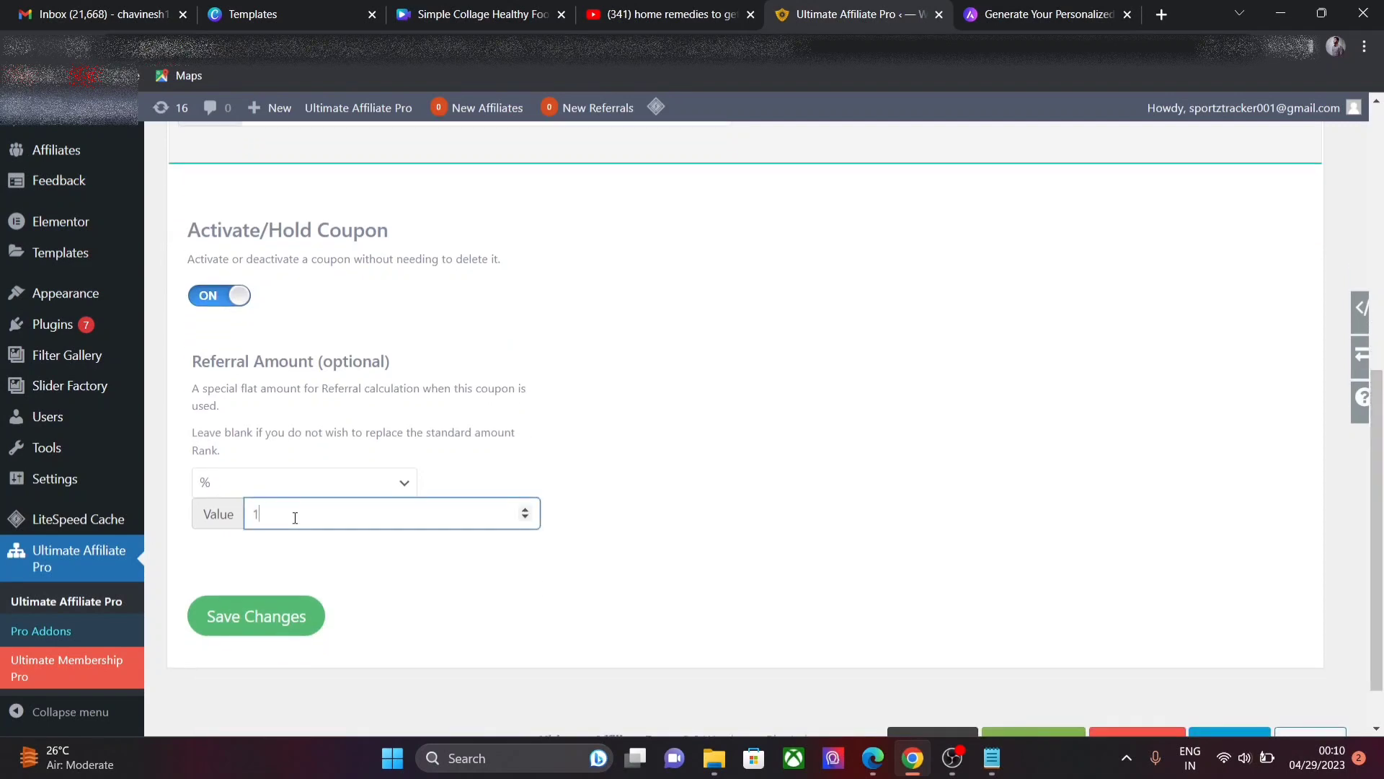
text(70)
click(241, 613)
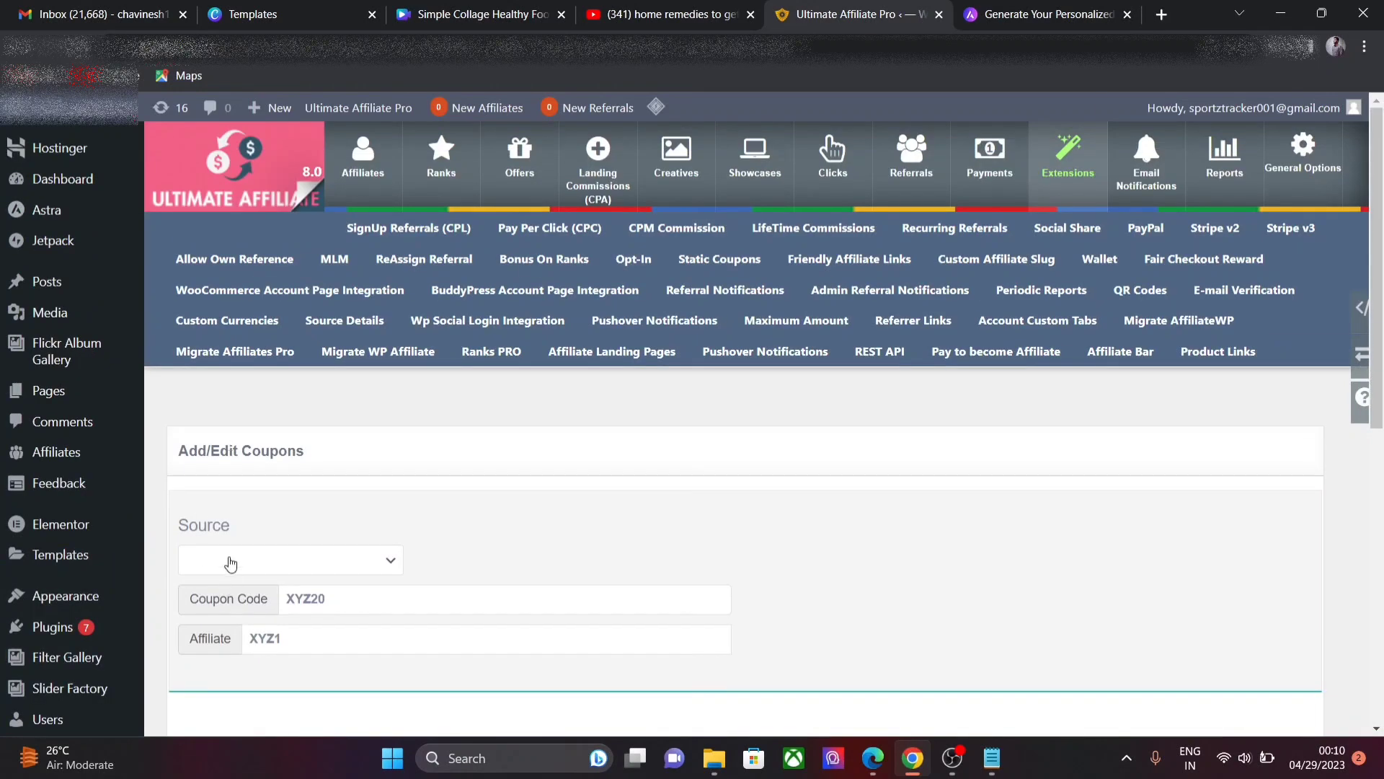
Step: Open the Friendly Affiliate Links extension and review its activation setting and username requirement
click(808, 270)
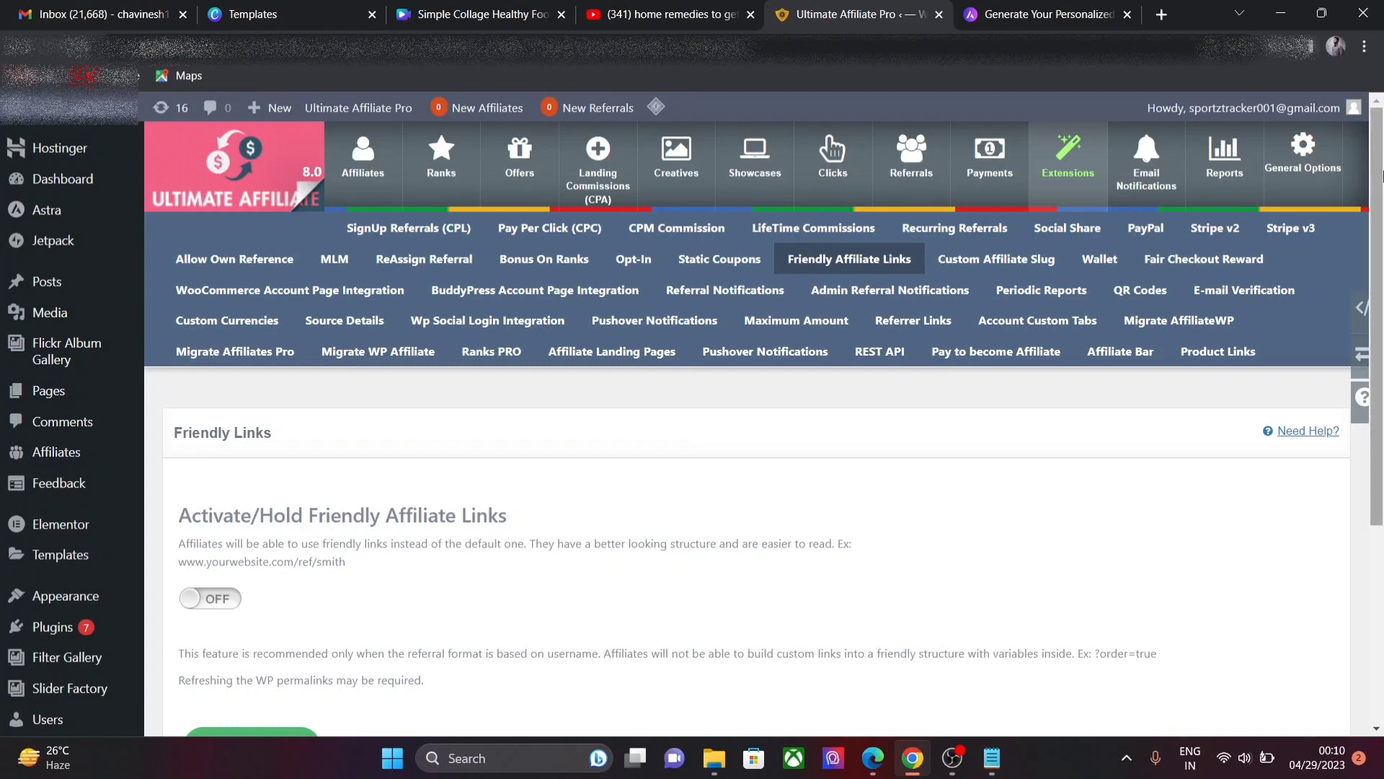
scroll(1382, 242, down, 1)
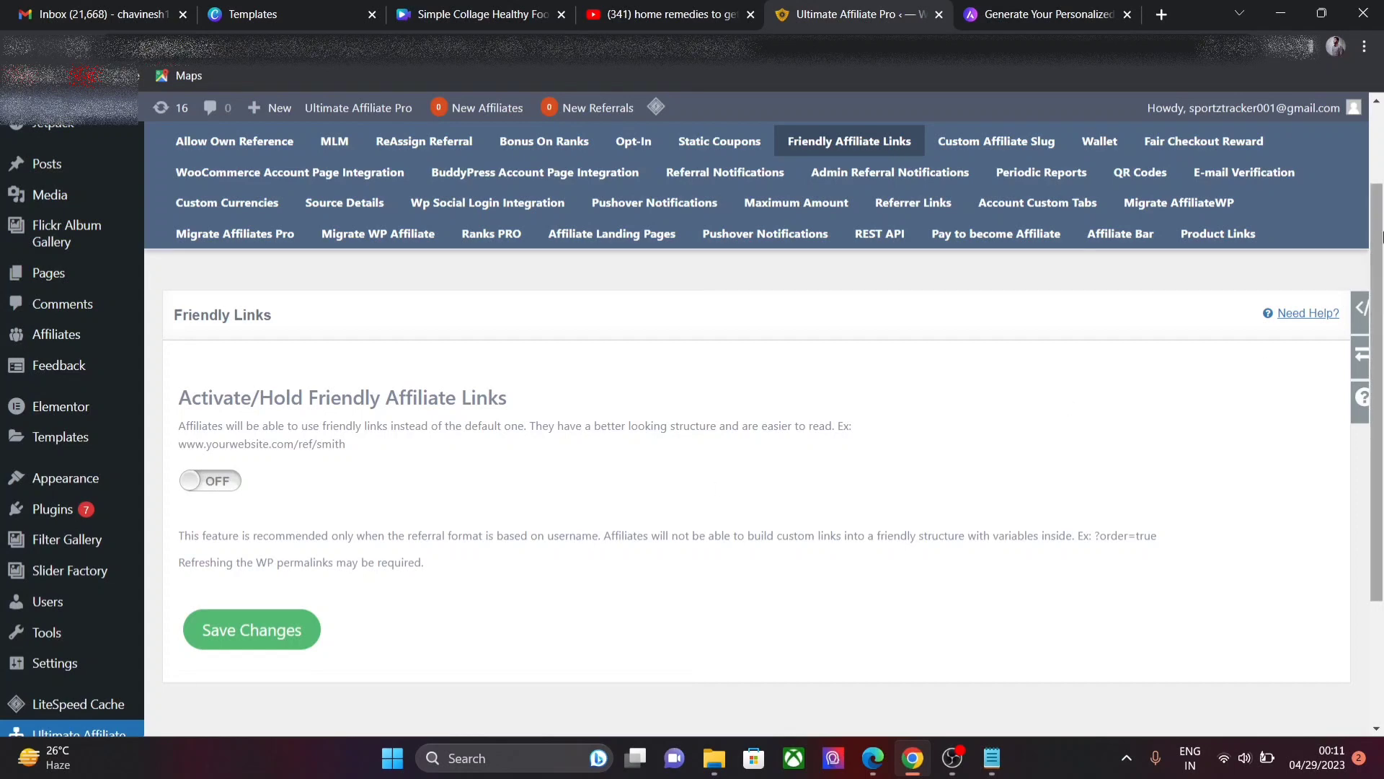
drag(1379, 232, 1381, 118)
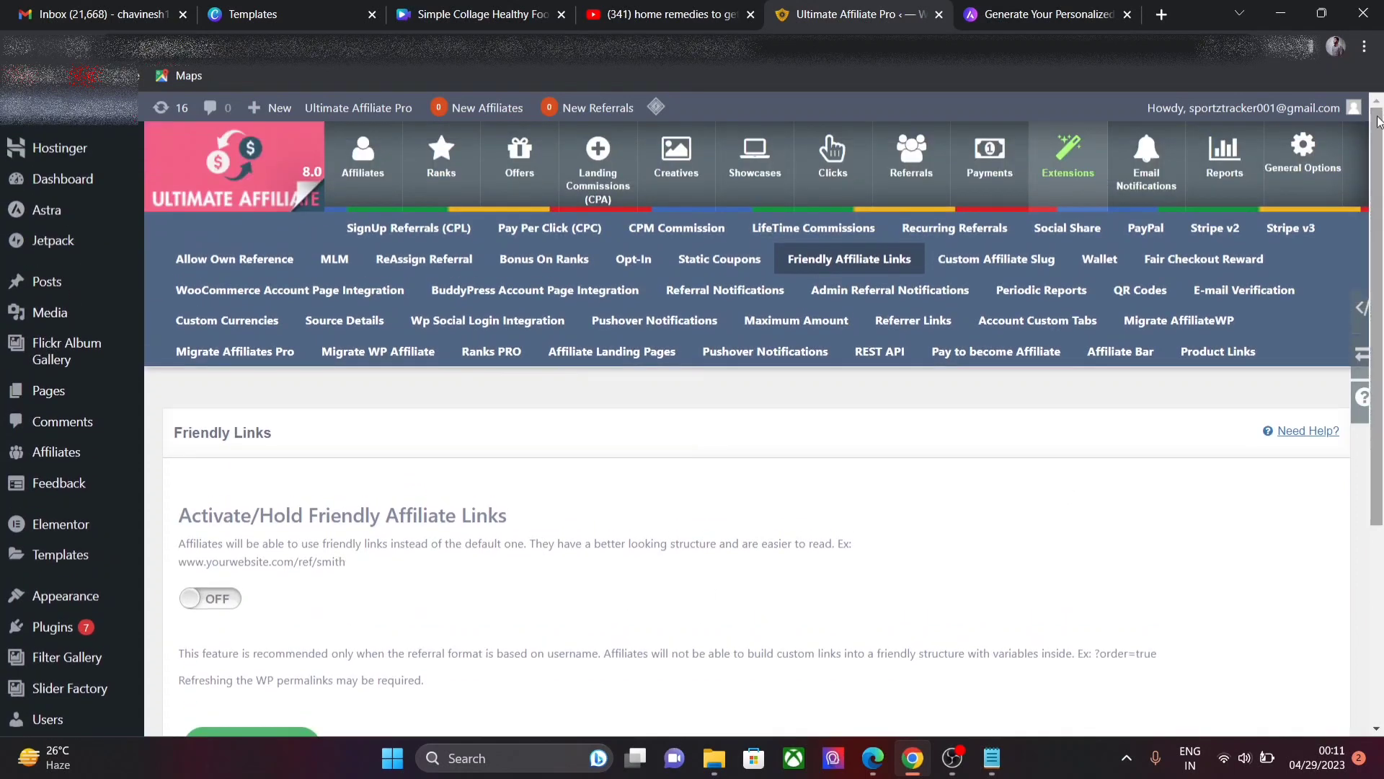
Step: Check the Affiliate Link Format choices in the General Options, keeping UserName, and return to the Friendly Affiliate Links extension
click(1326, 176)
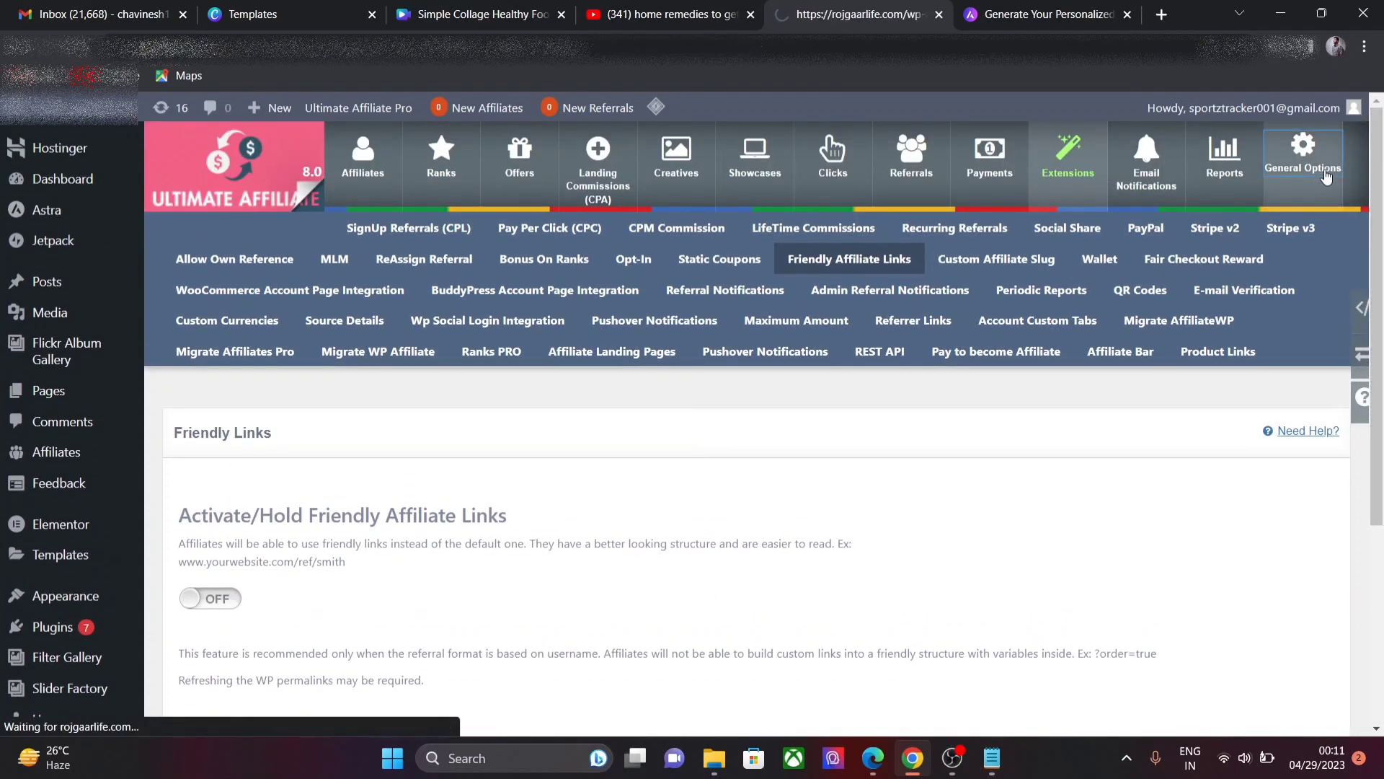
drag(1381, 149, 1382, 308)
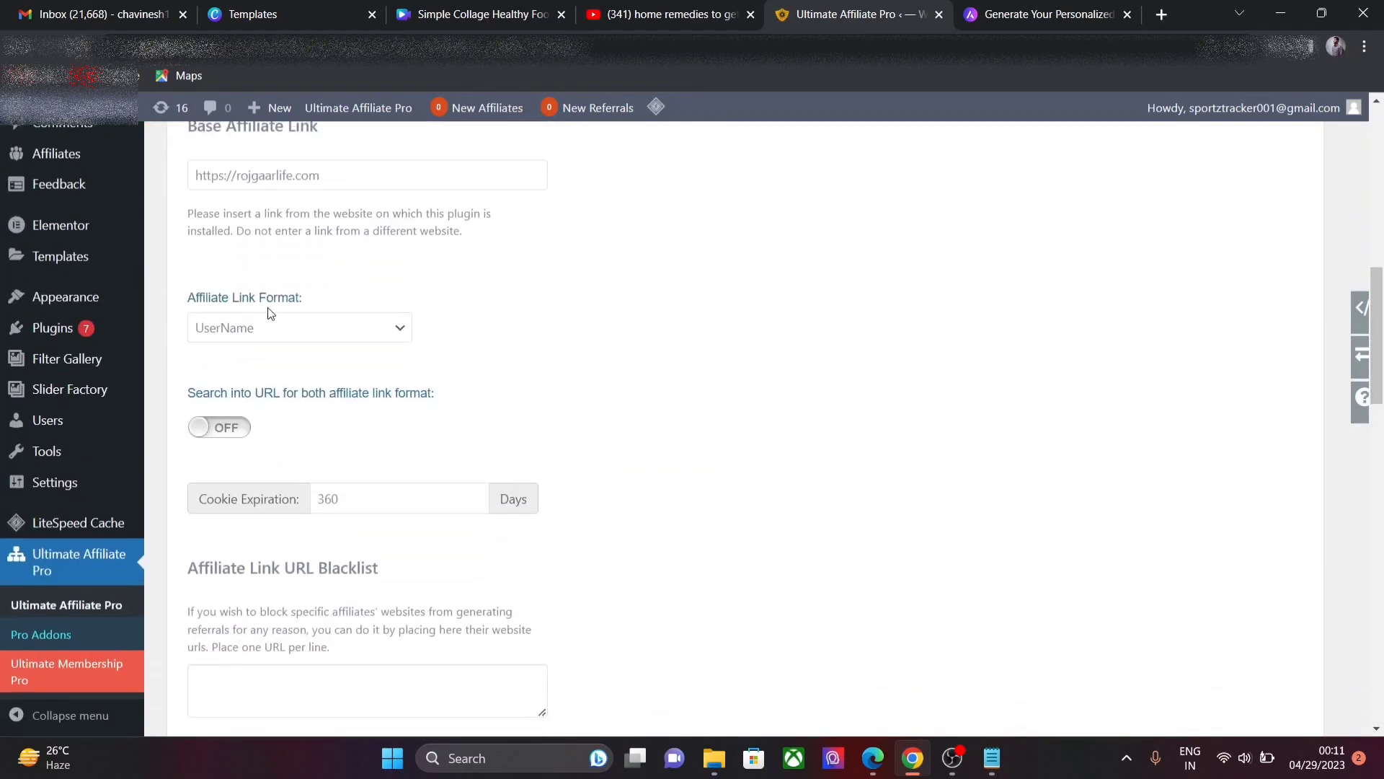
click(275, 333)
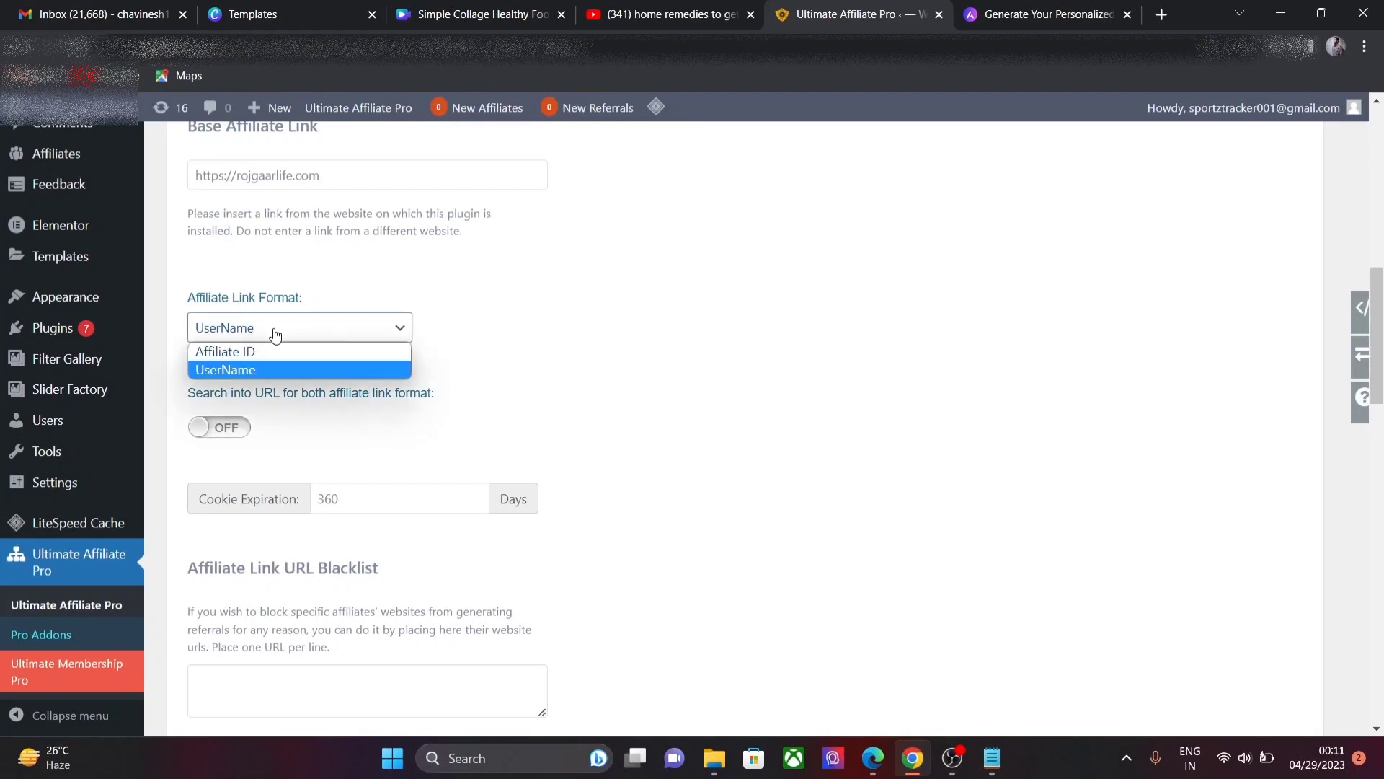
click(275, 333)
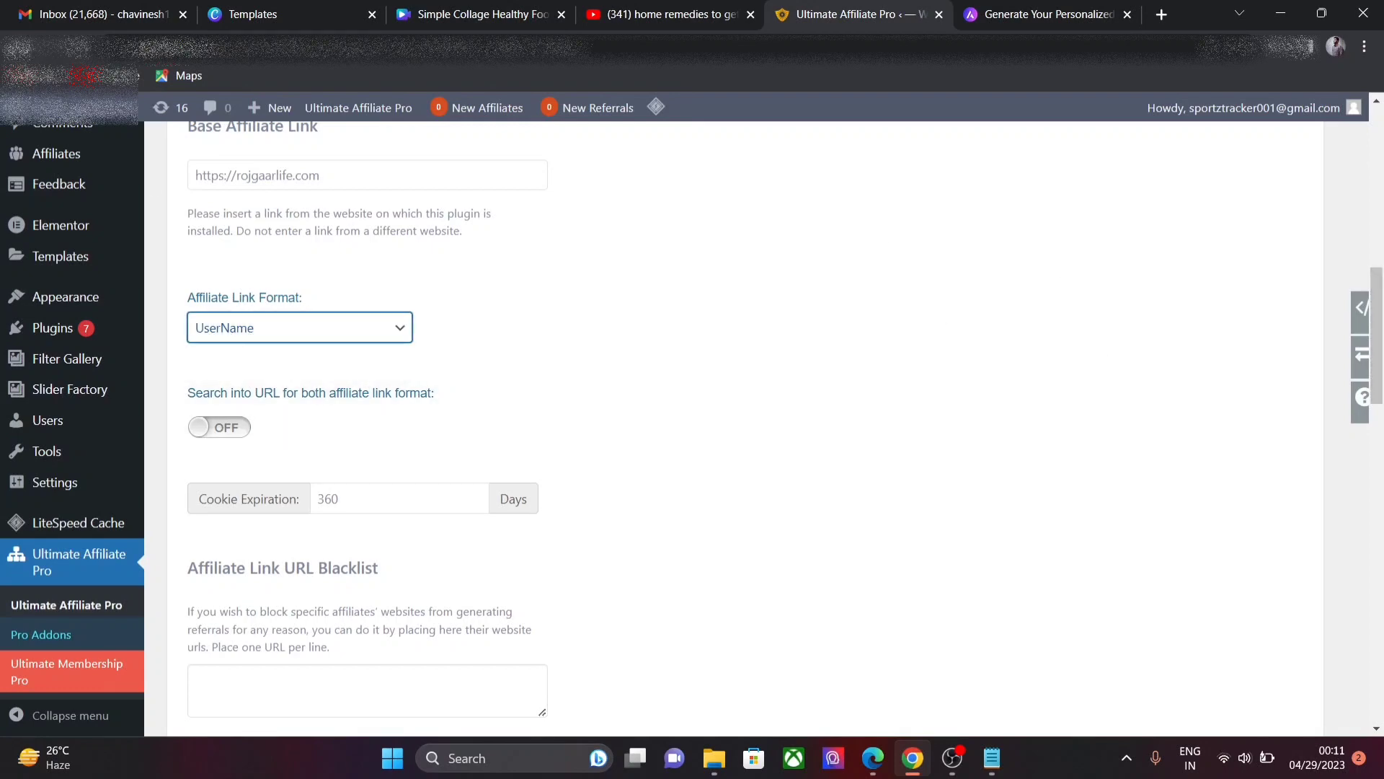
click(20, 46)
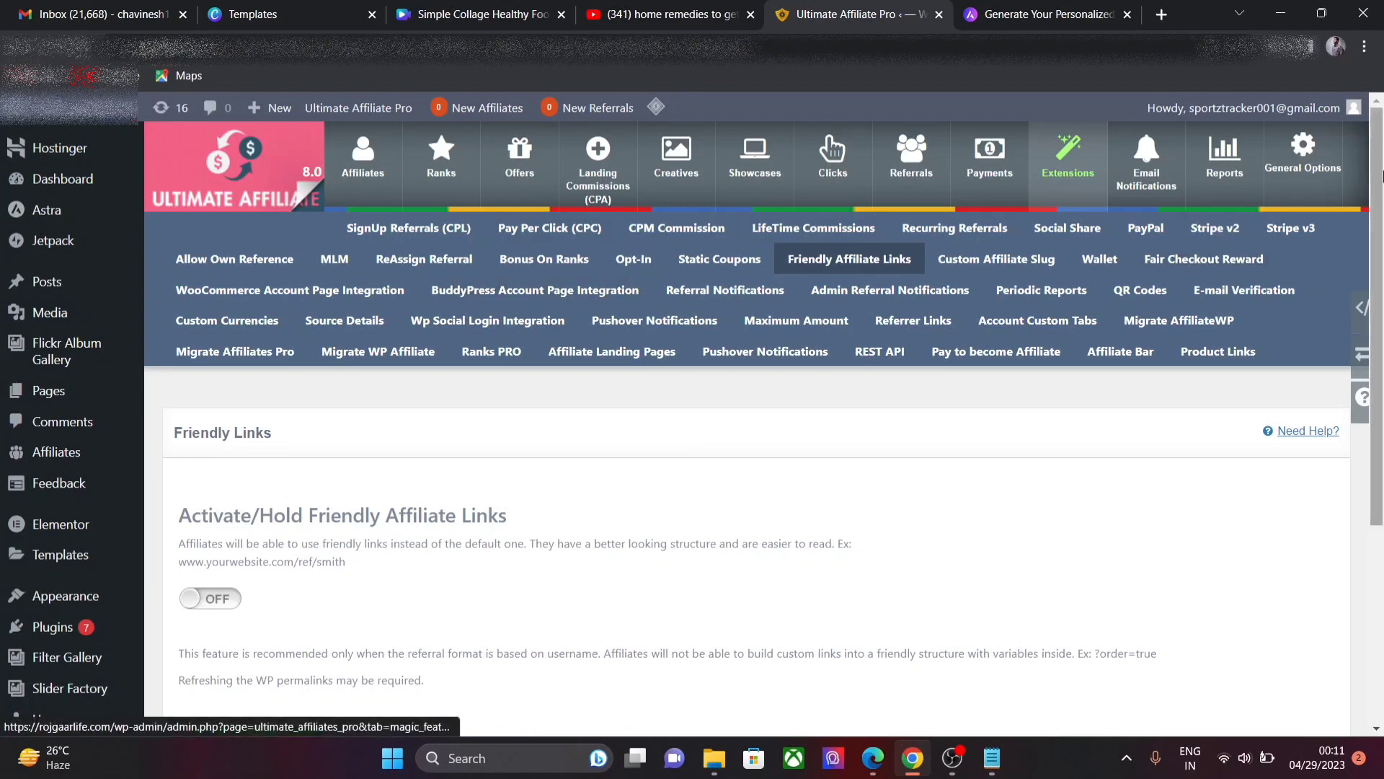
Step: Open the Custom Affiliate Slug extension, switch on its activation setting and check the slug characters rule choices, keeping Standard
click(984, 263)
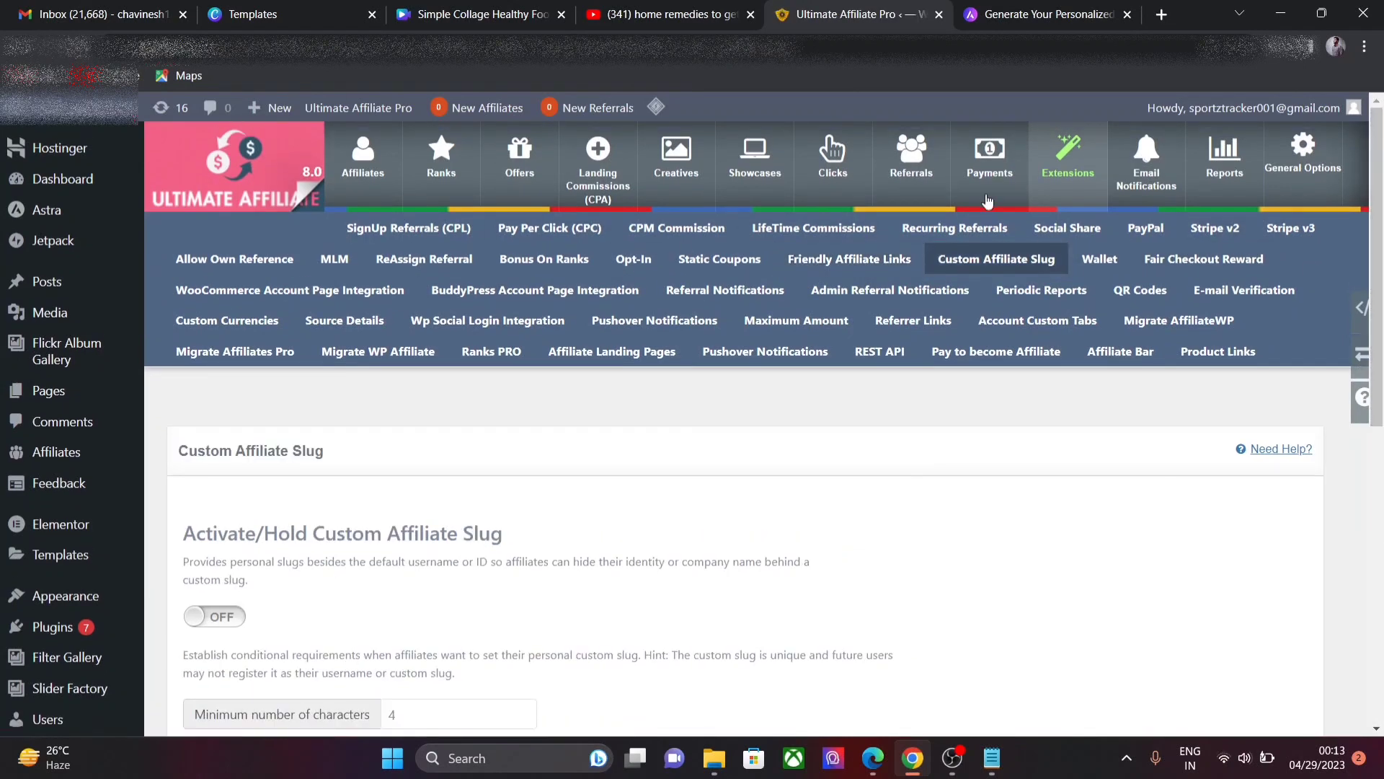
drag(1381, 204, 1374, 371)
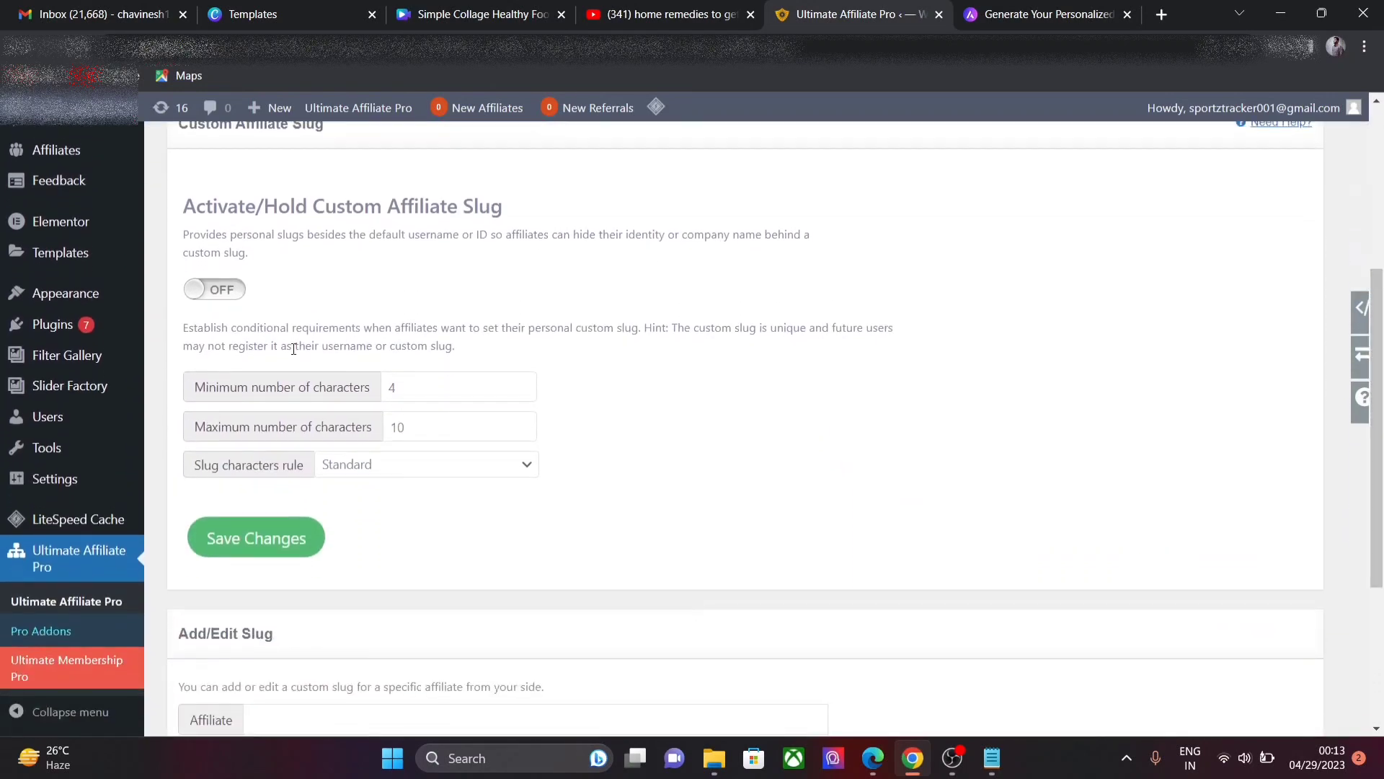
click(217, 288)
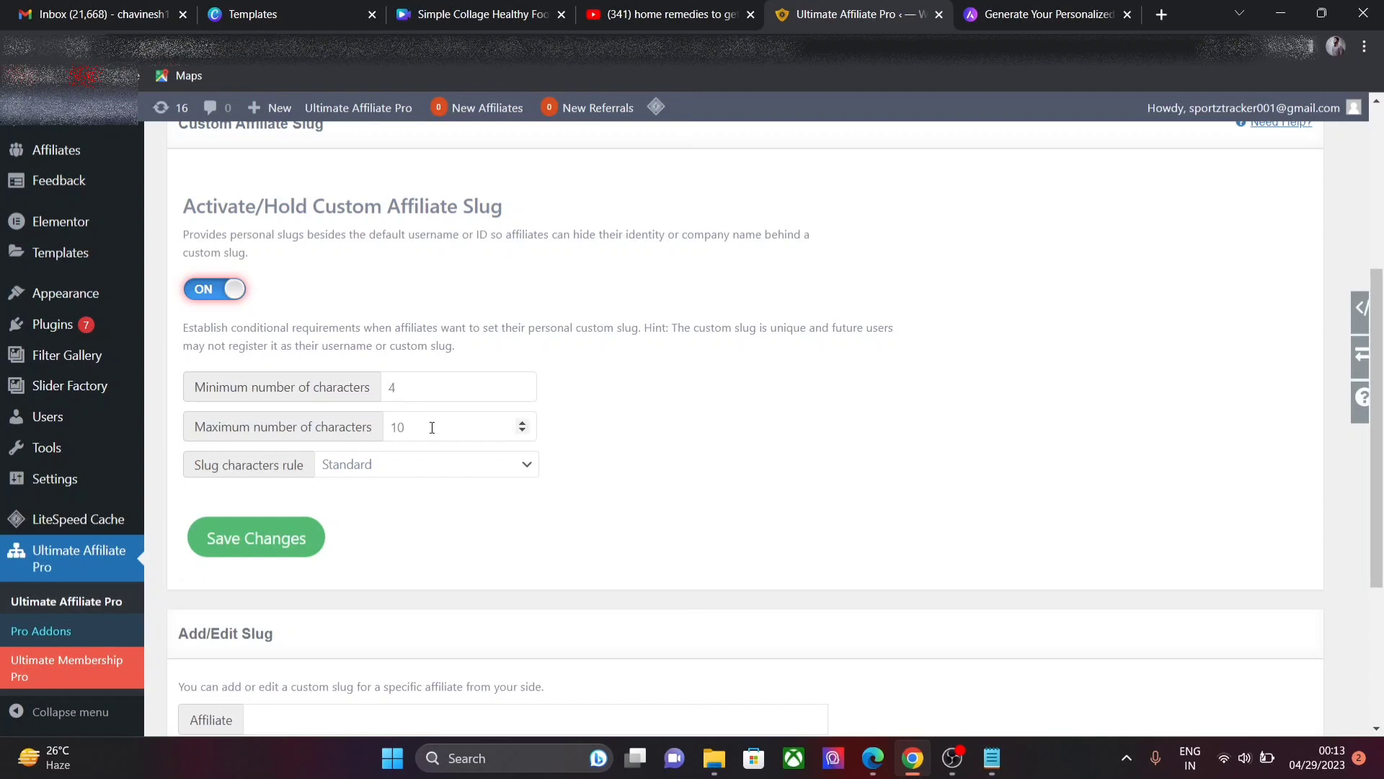
click(442, 467)
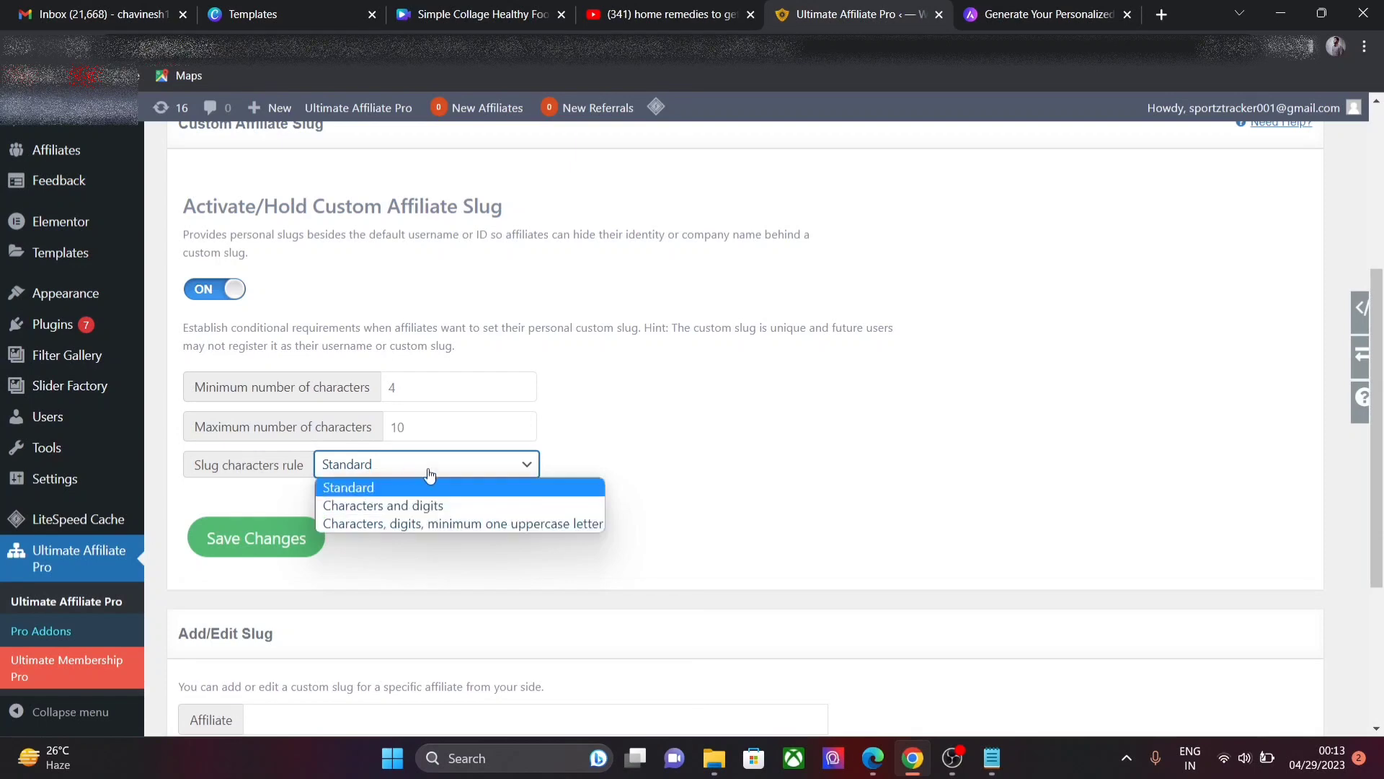
Step: Add the custom slug comes for the affiliate XYZ1 and save it
drag(1376, 498, 1382, 635)
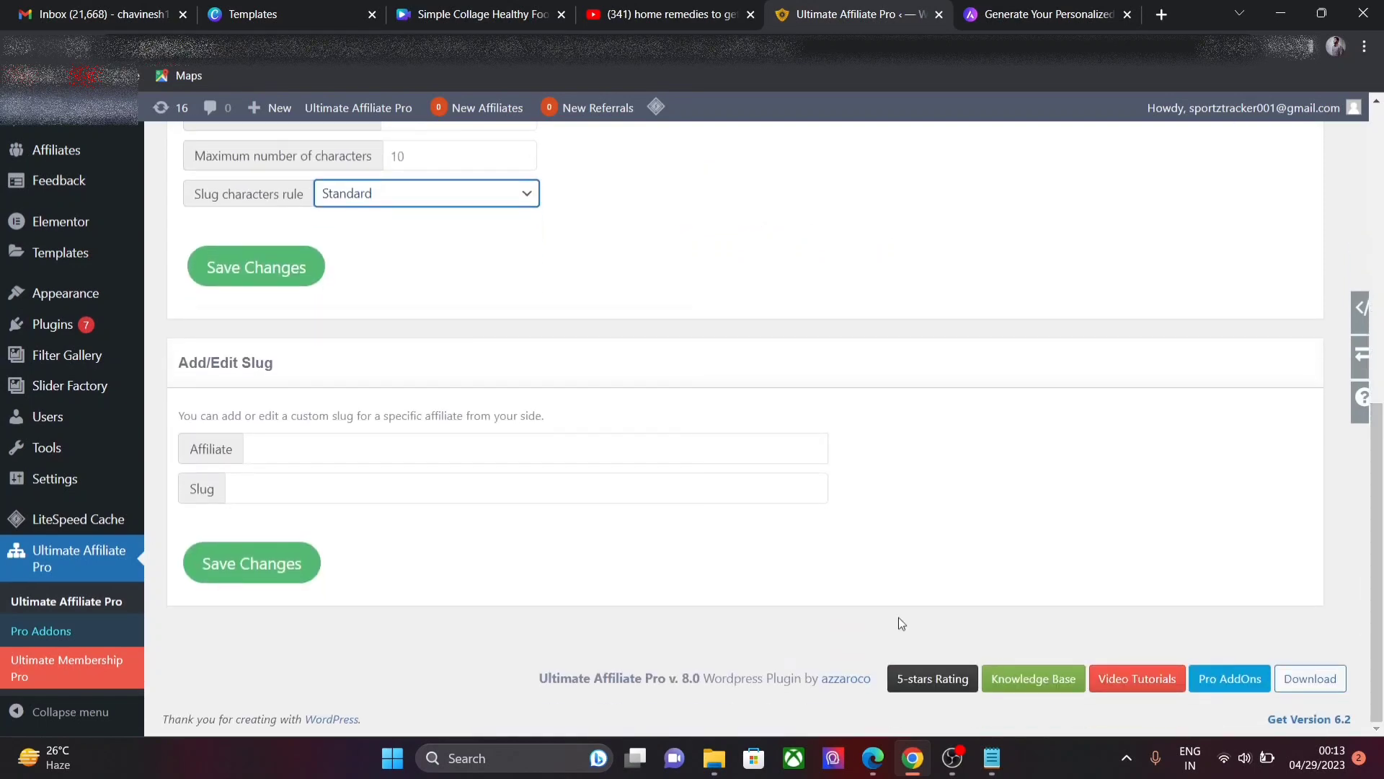
click(387, 444)
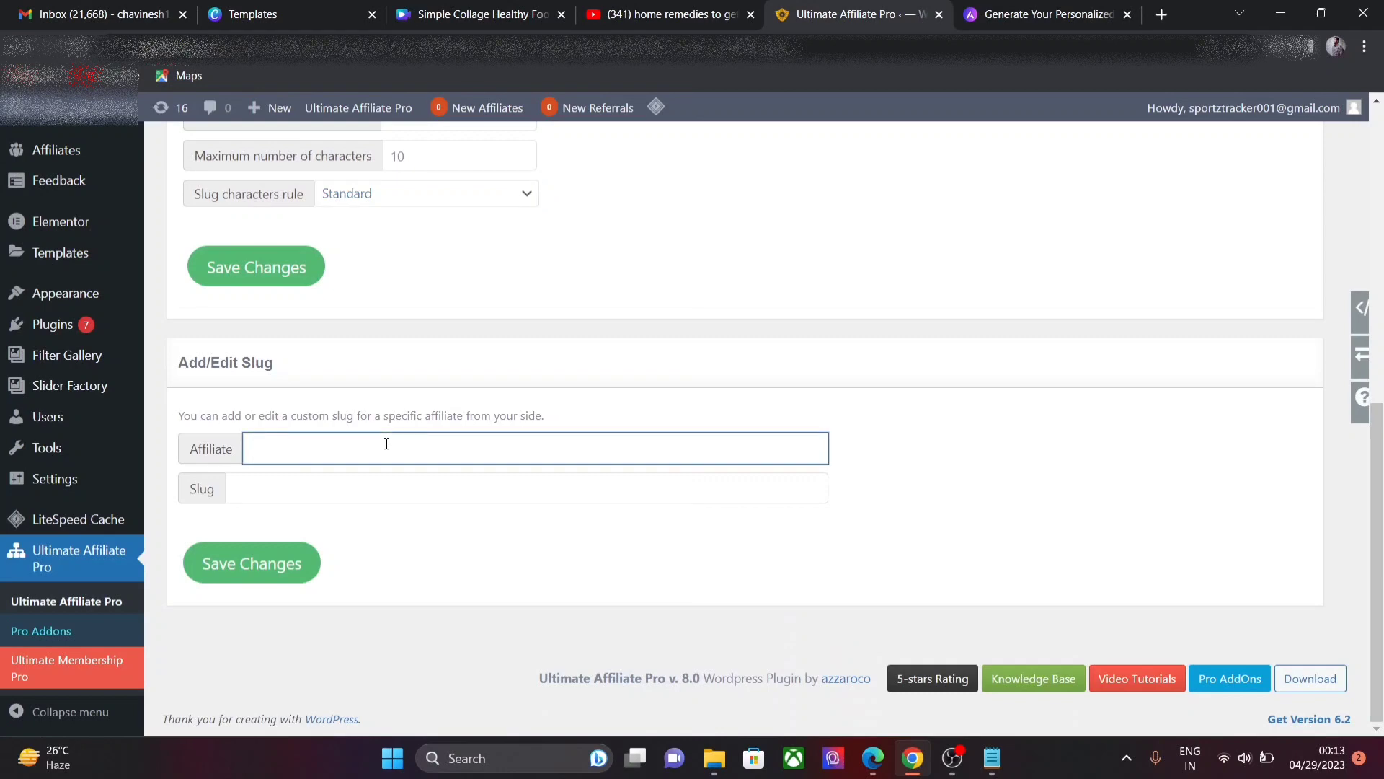
text(XYZ)
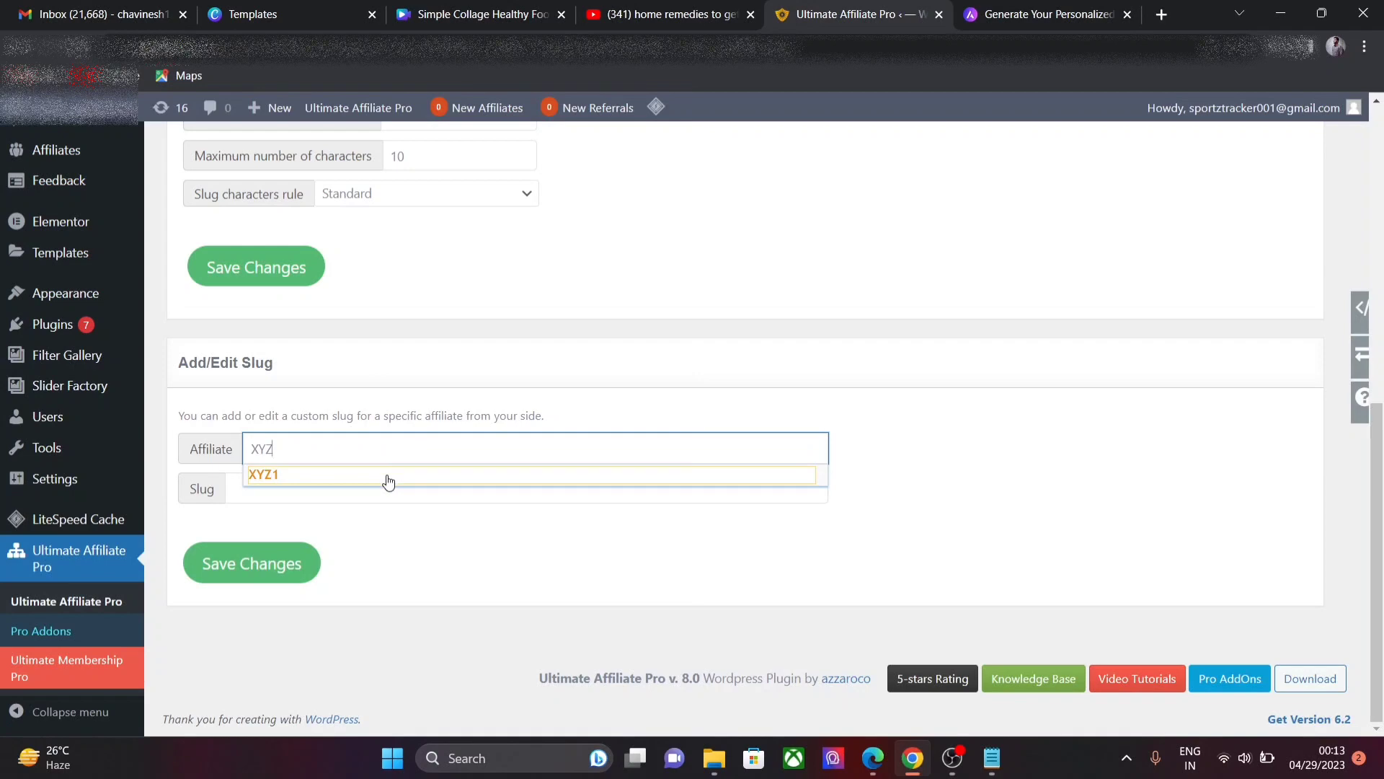
click(386, 476)
click(374, 490)
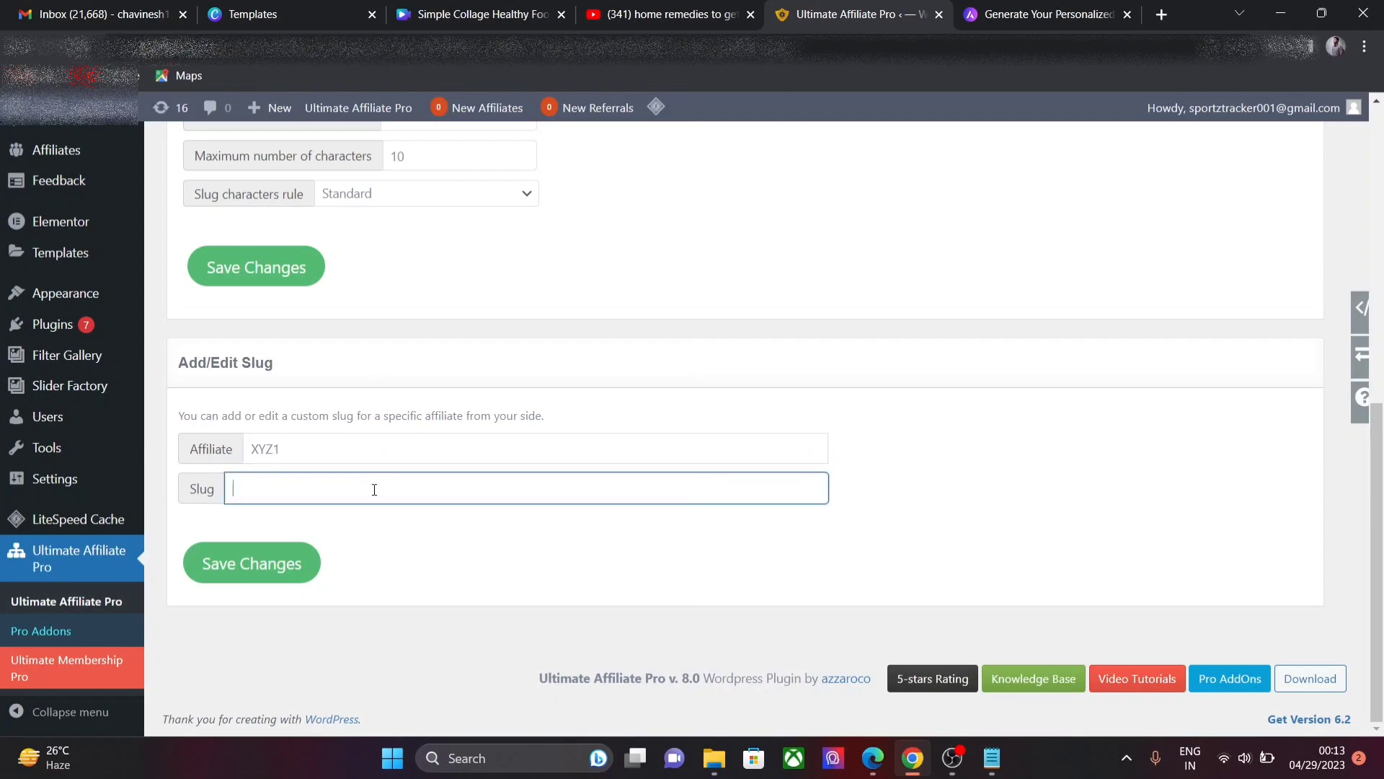
text(comes)
click(269, 571)
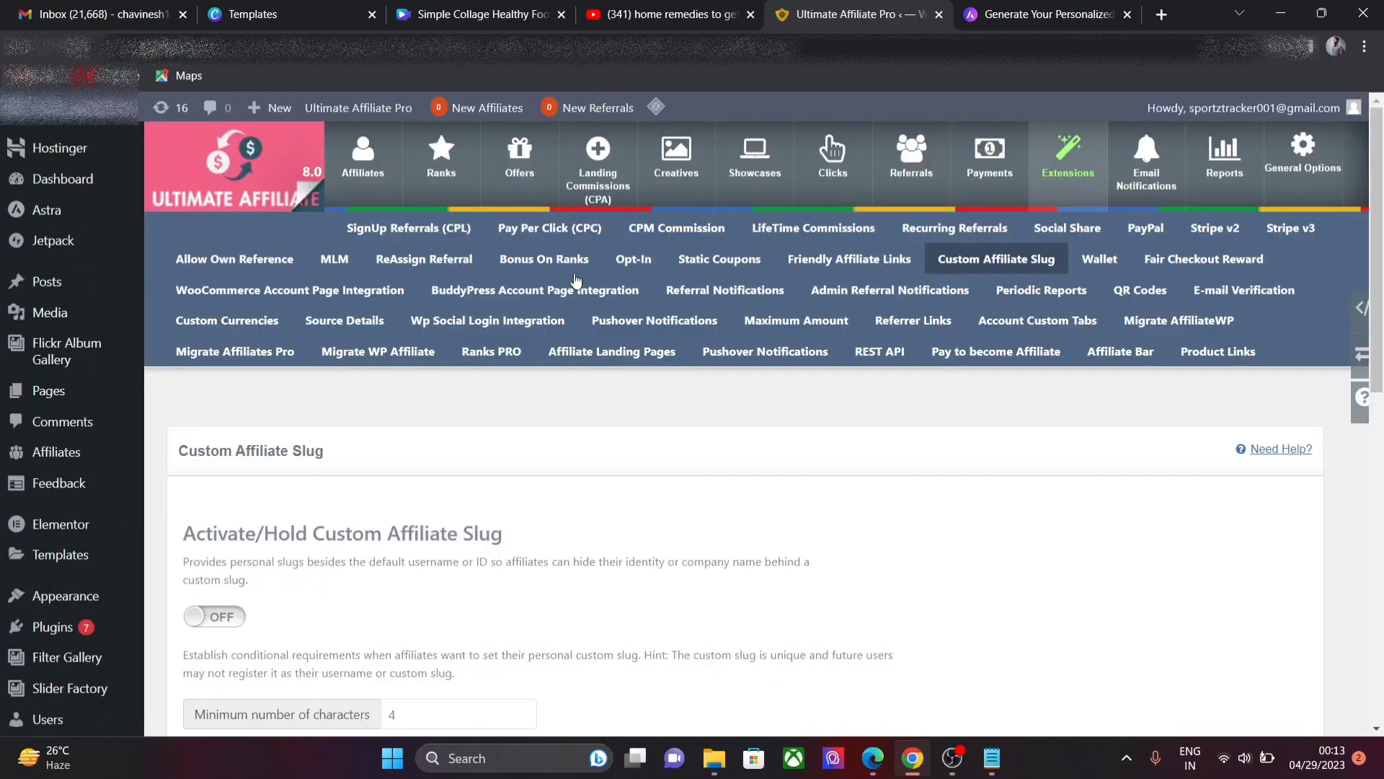
Step: Open the Wallet extension and review its activation and minimum amount settings
drag(1382, 213, 1382, 120)
click(1100, 264)
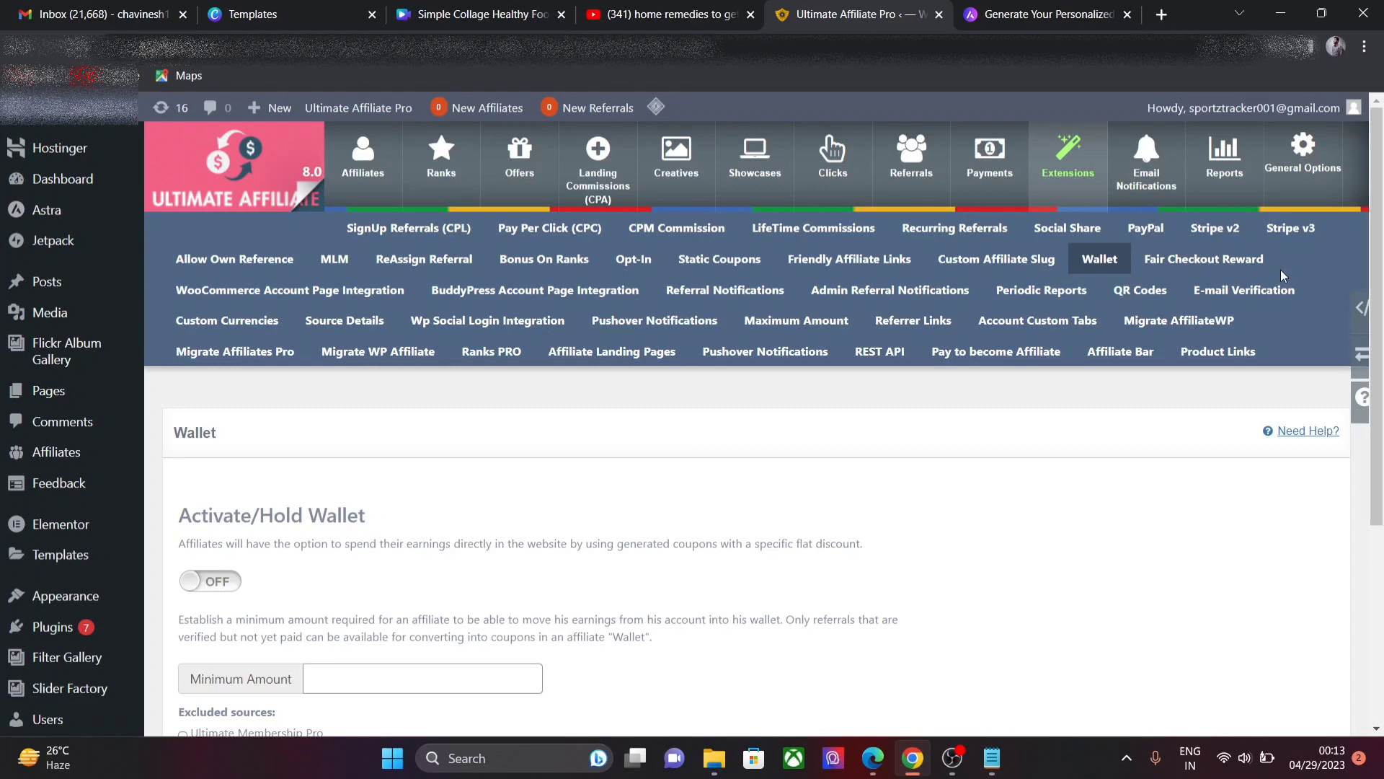
Step: Open the Fair Checkout Reward extension and activate the checkout reward
click(1227, 265)
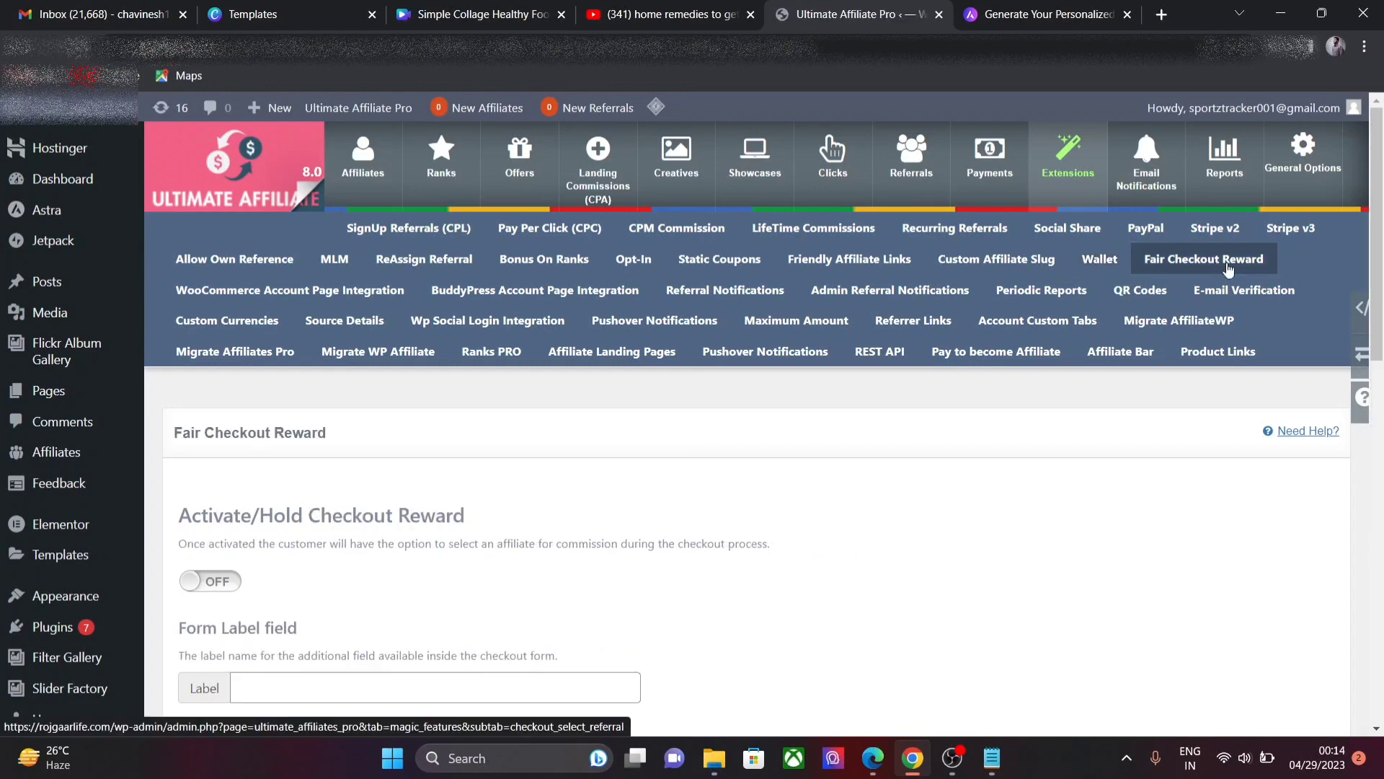
scroll(1381, 216, down, 2)
scroll(1380, 216, down, 1)
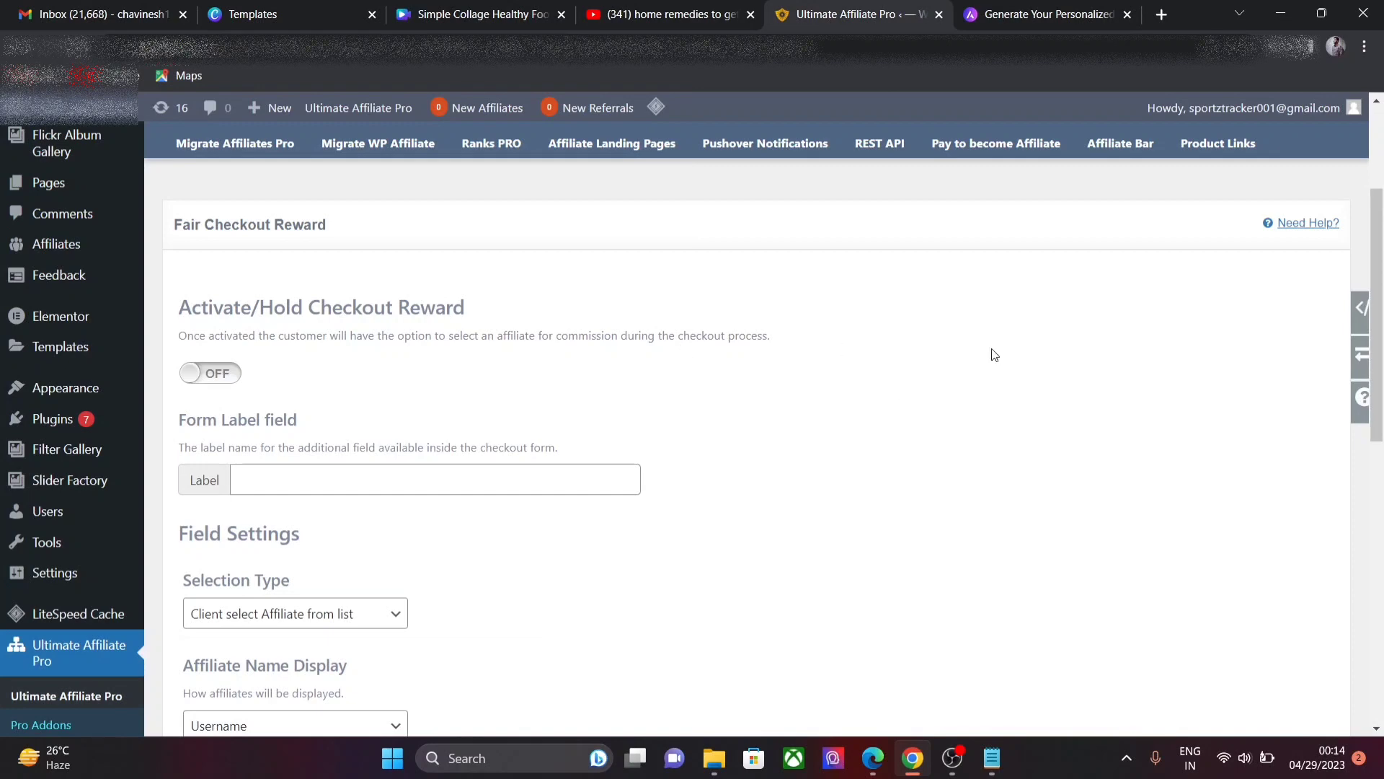
scroll(1382, 269, down, 1)
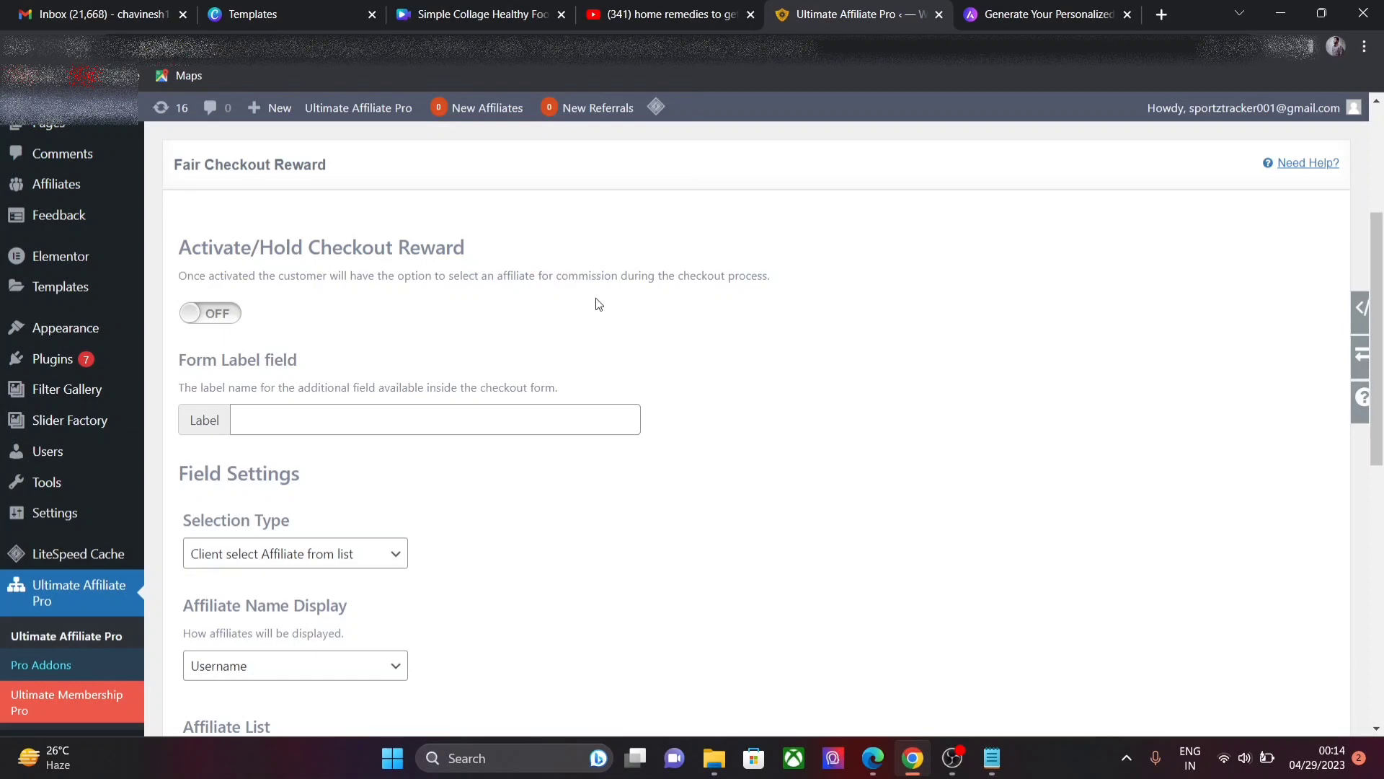
click(224, 321)
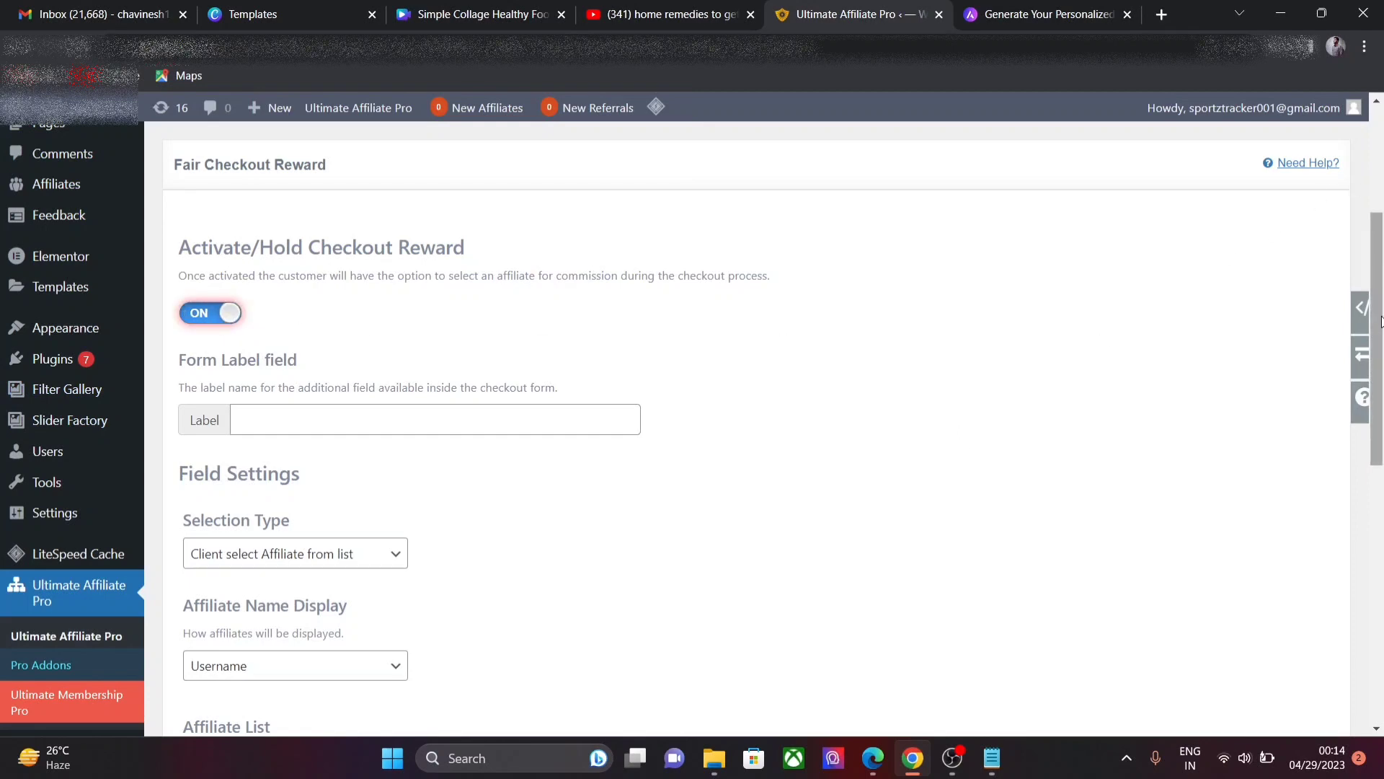
Step: Set the label of the additional checkout form field to sponser
drag(1381, 321, 1380, 368)
click(463, 274)
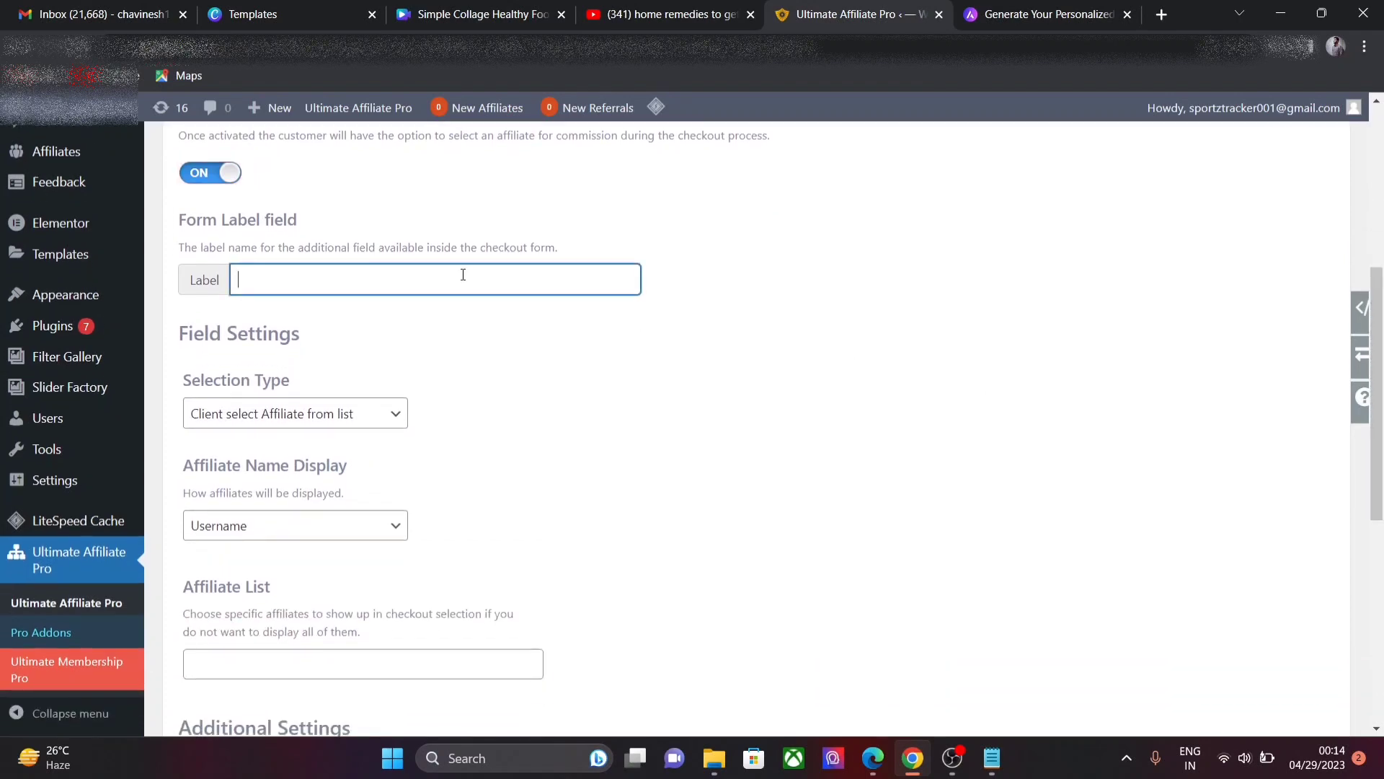
text(sponbser)
key(BackSpace)
key(BackSpace)
key(BackSpace)
key(BackSpace)
text(ser)
Step: Set the Selection Type to Client write the Username of Affiliate and keep Username as the Affiliate Name Display
click(240, 429)
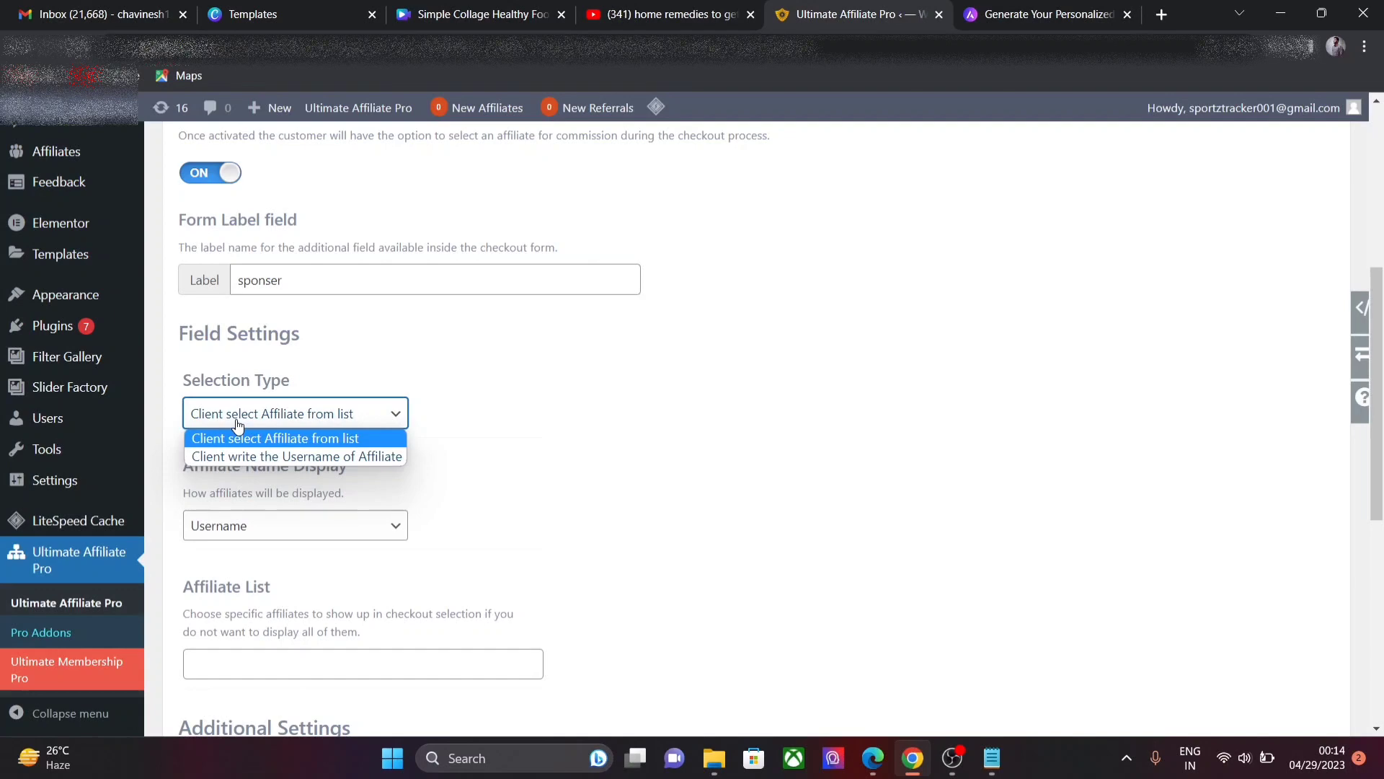
click(242, 456)
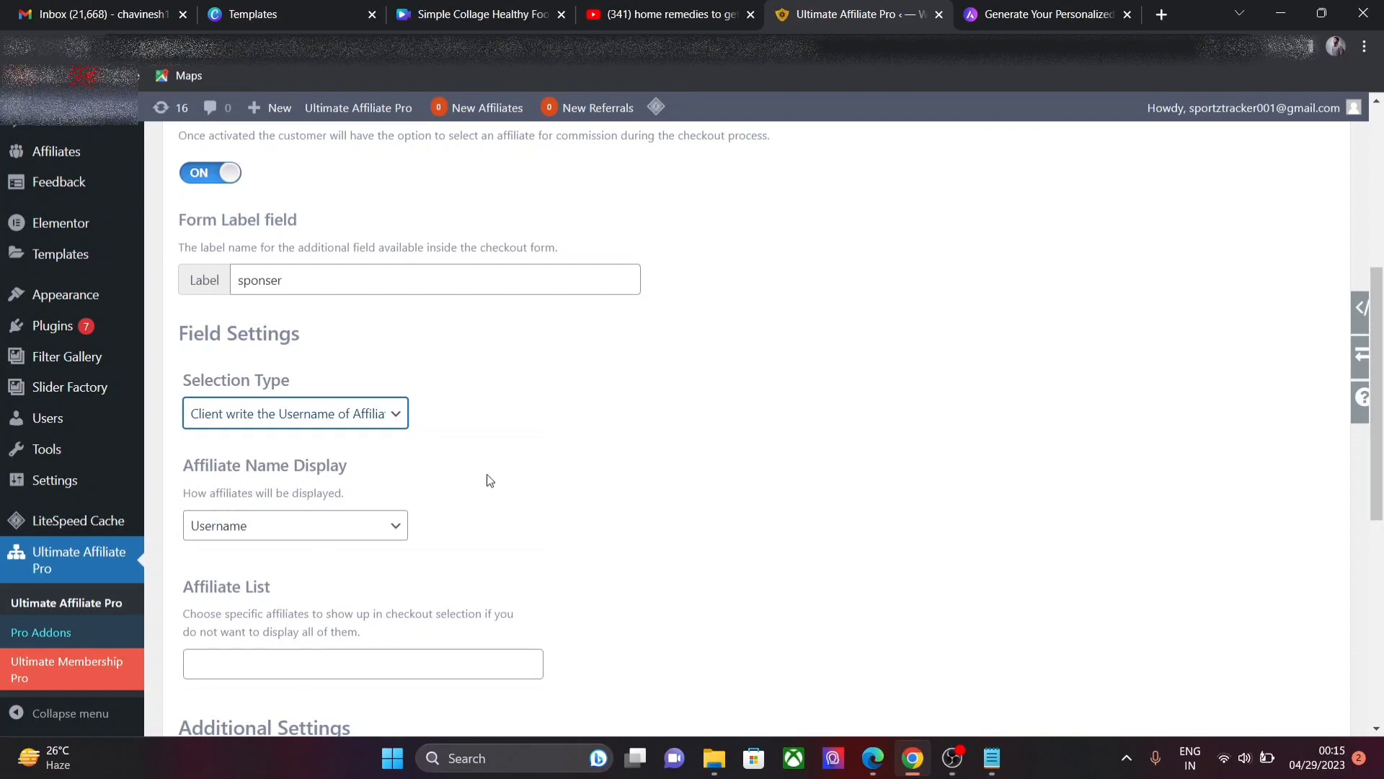
click(366, 525)
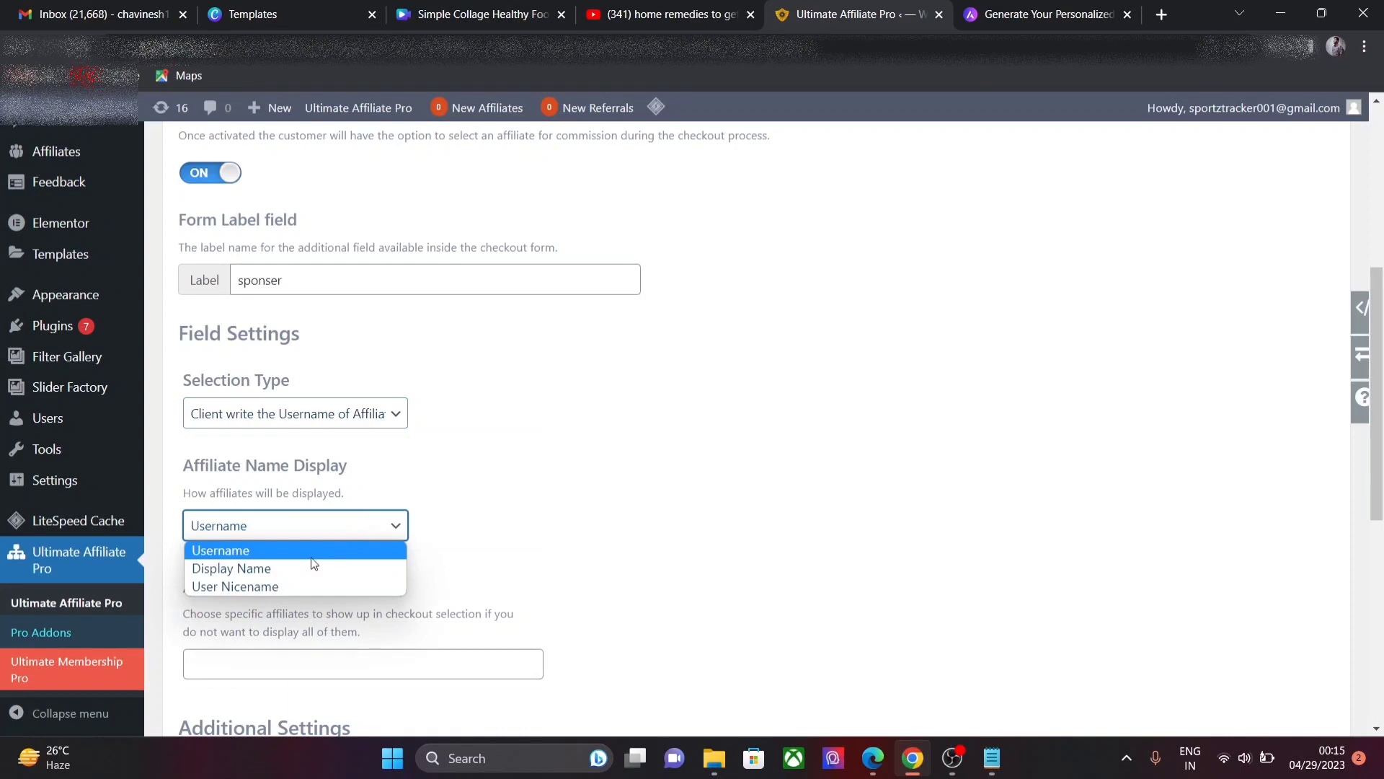
scroll(1380, 519, down, 3)
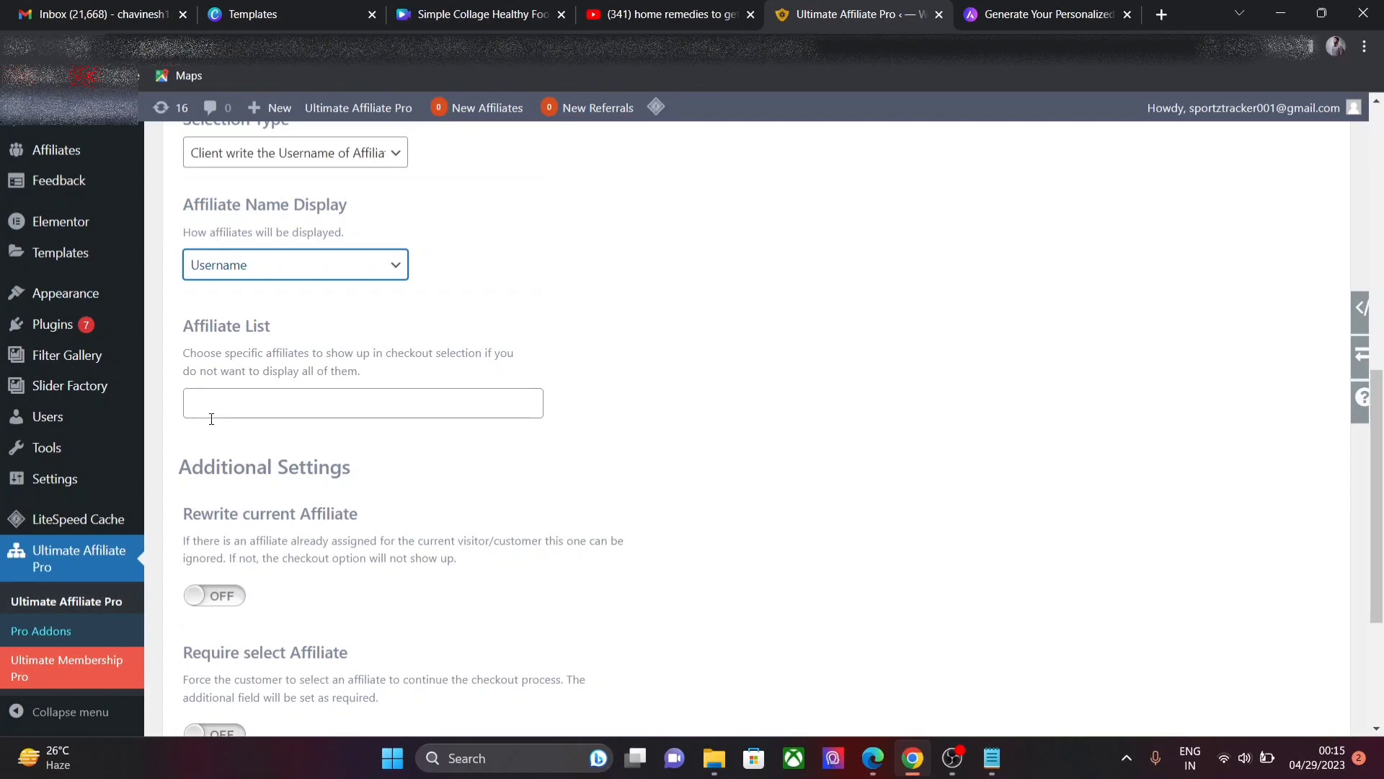
Step: Review the Affiliate List and Additional Settings, switching Require select Affiliate on and back off
scroll(1381, 465, down, 2)
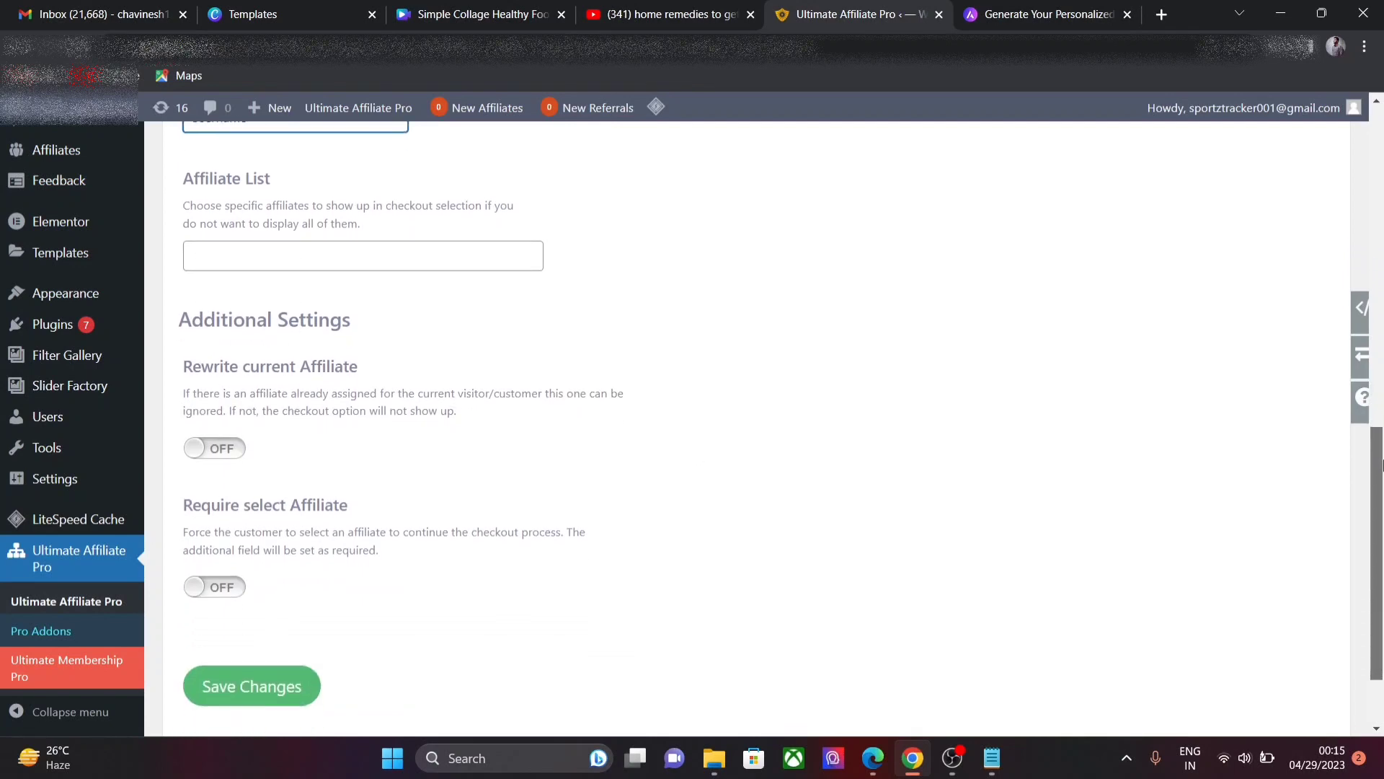
drag(1381, 465, 1381, 511)
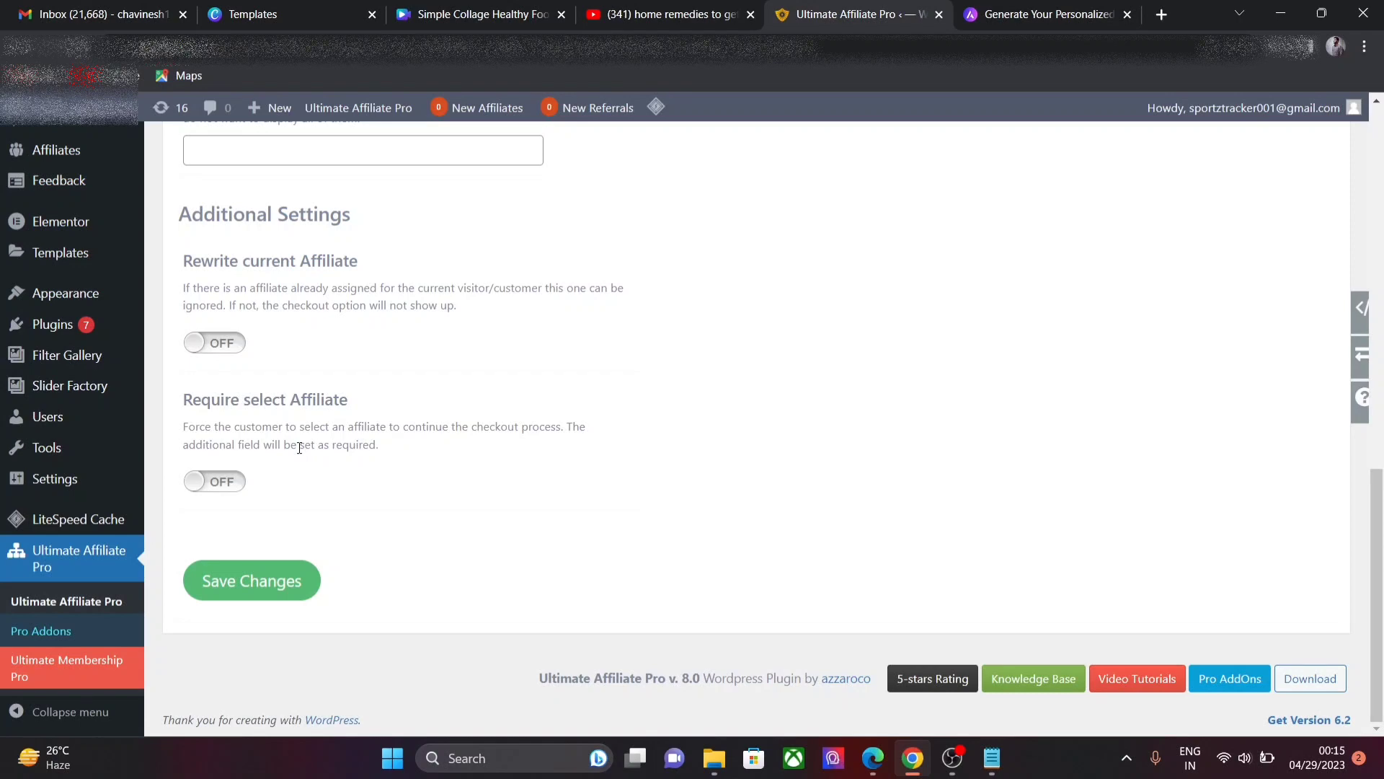
click(203, 481)
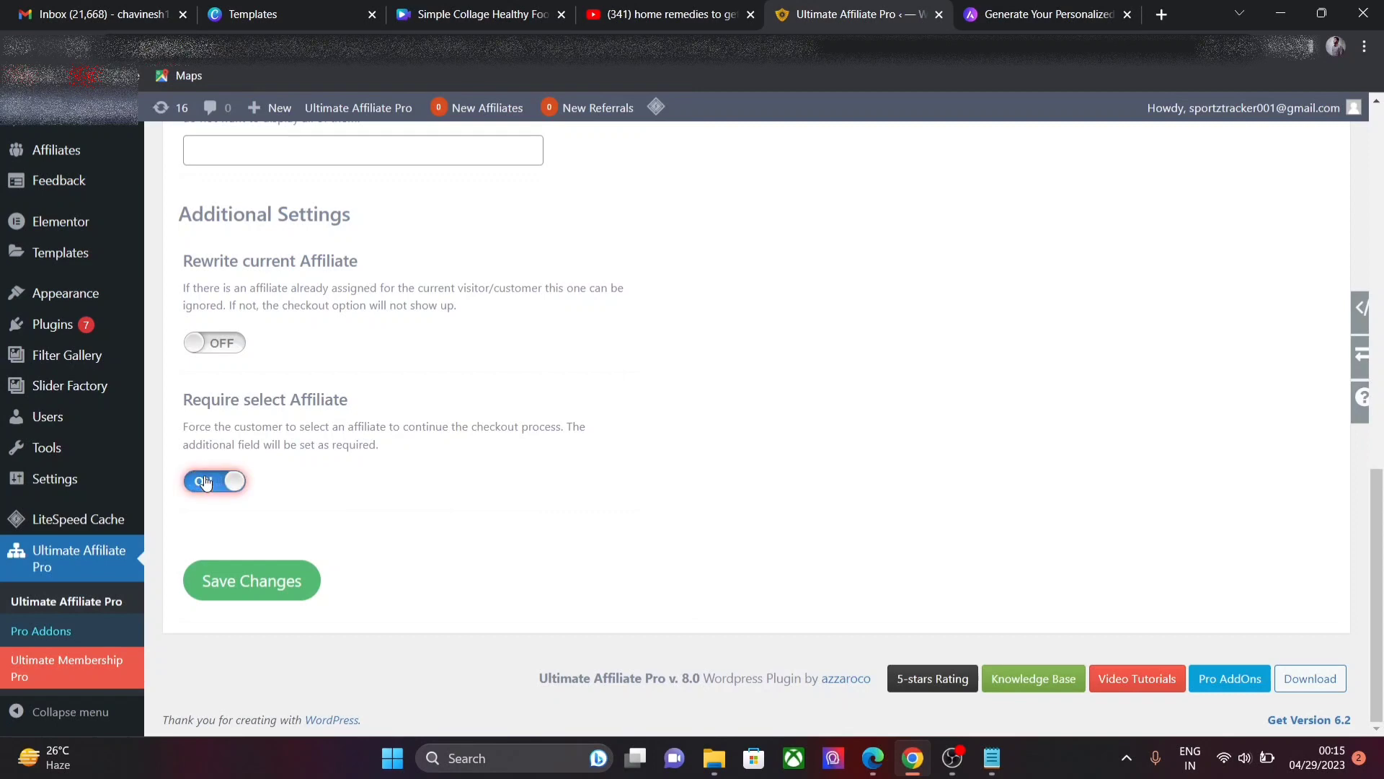
click(205, 481)
drag(1376, 521, 1369, 119)
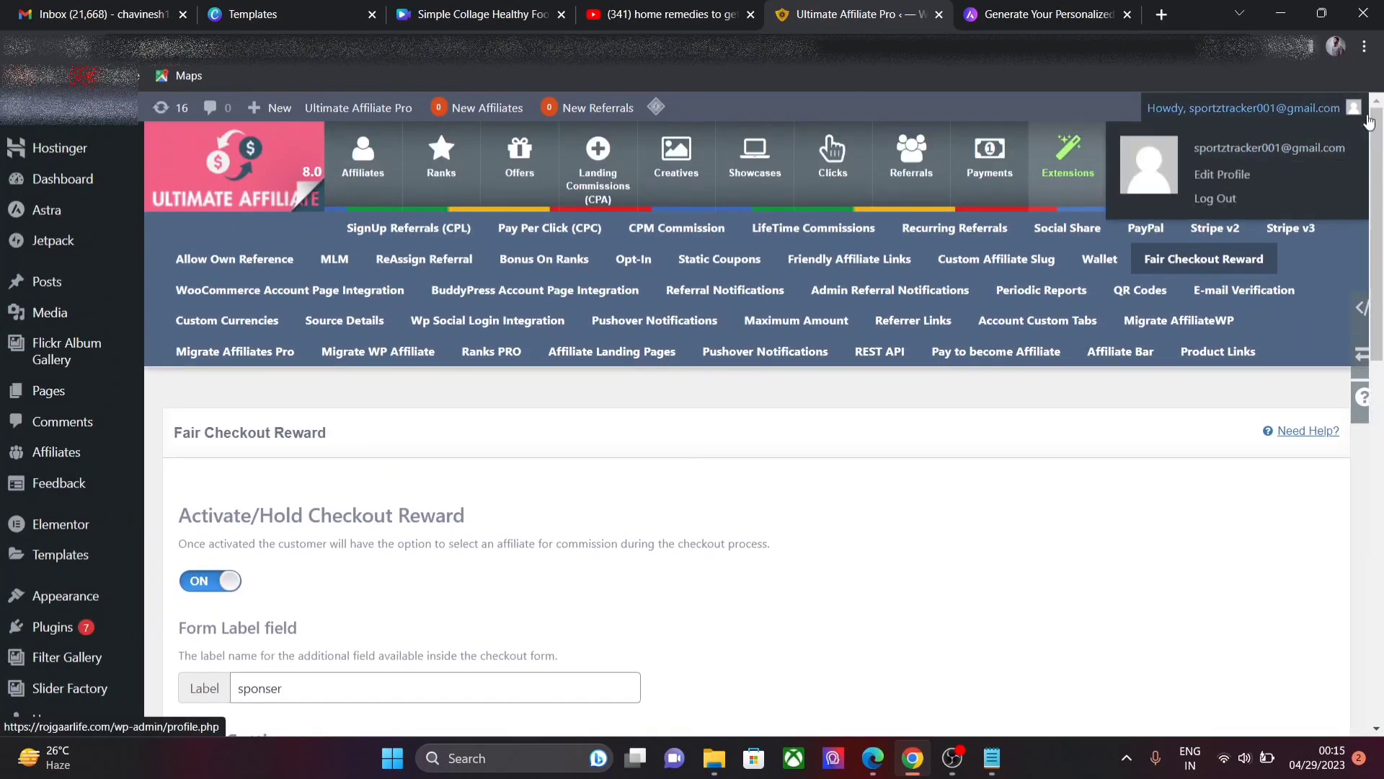
Step: Review the WooCommerce Account Page Integration settings, including the non-affiliate content, and the BuddyPress Account Page Integration settings
click(317, 291)
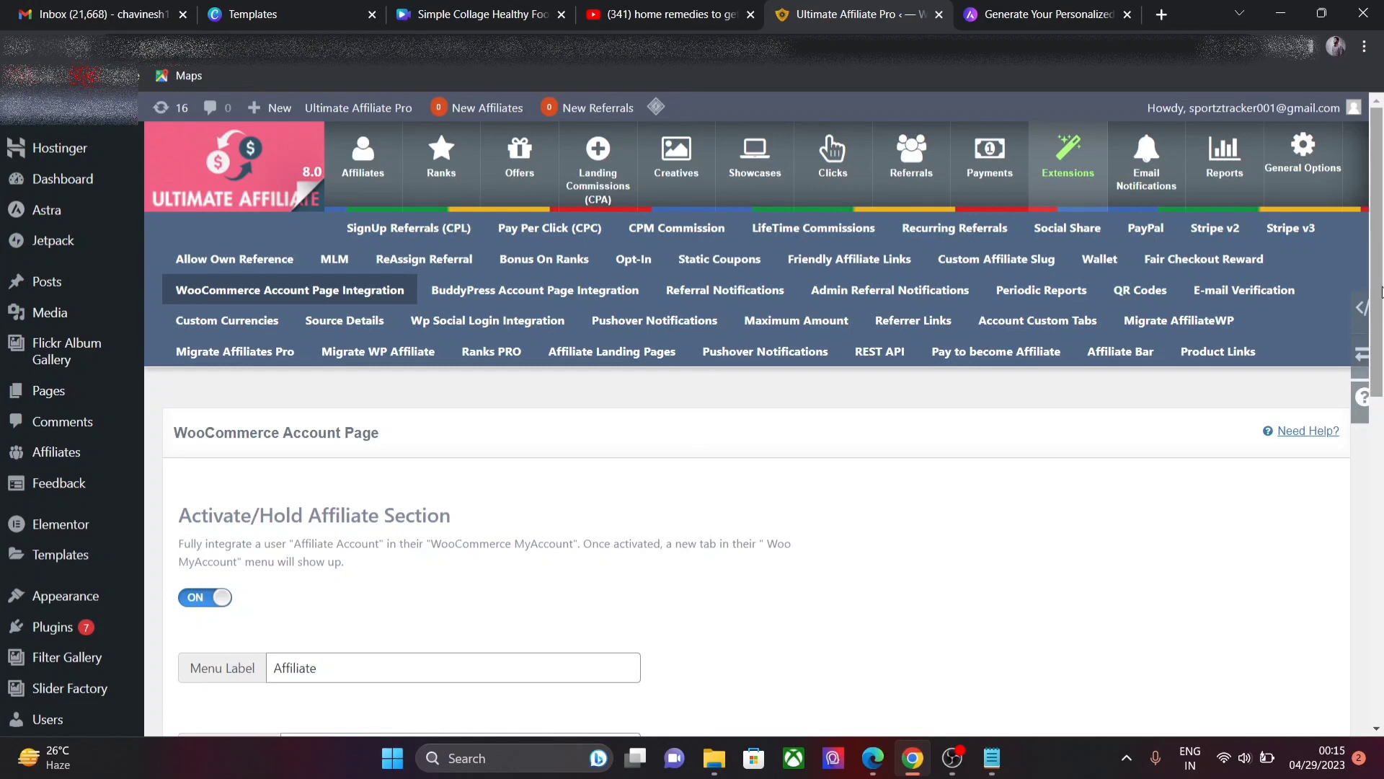
drag(1382, 256, 1193, 377)
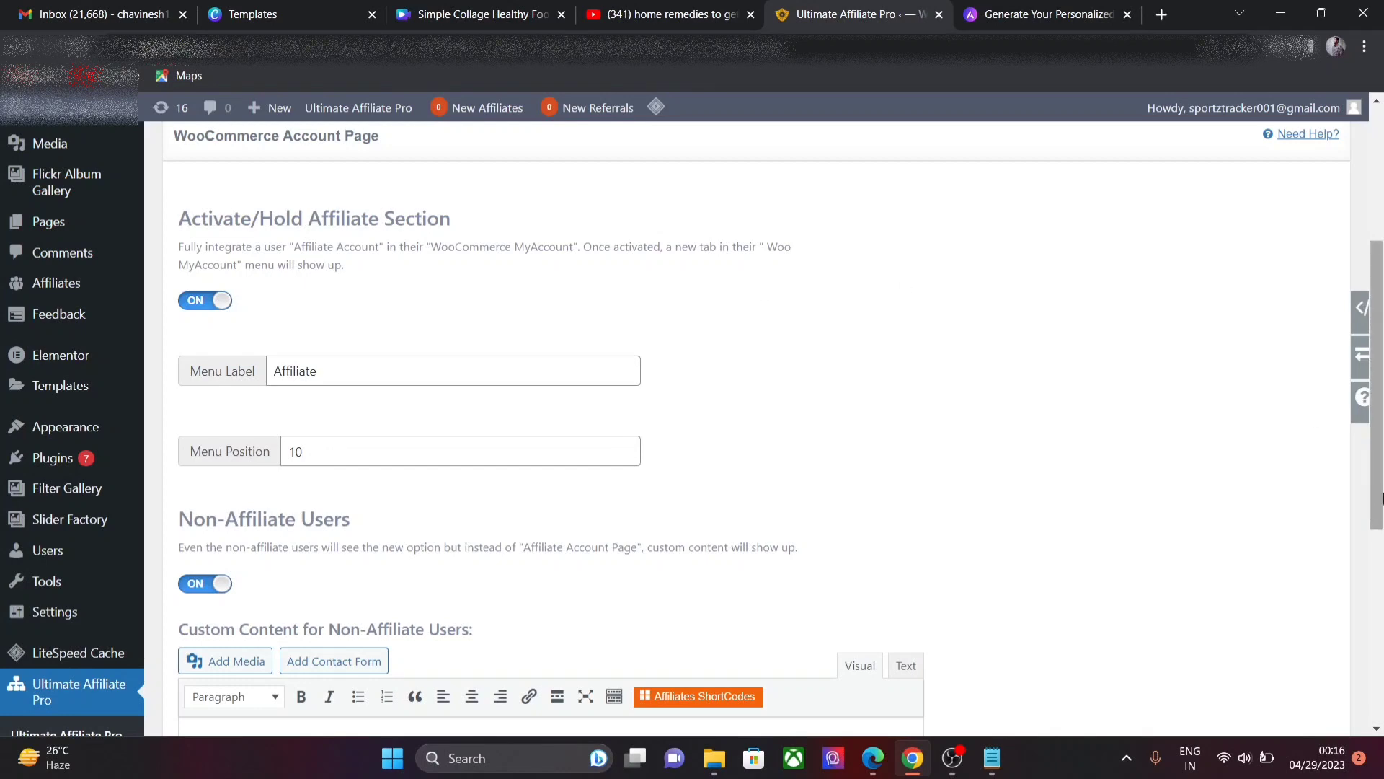
drag(1381, 497, 1381, 366)
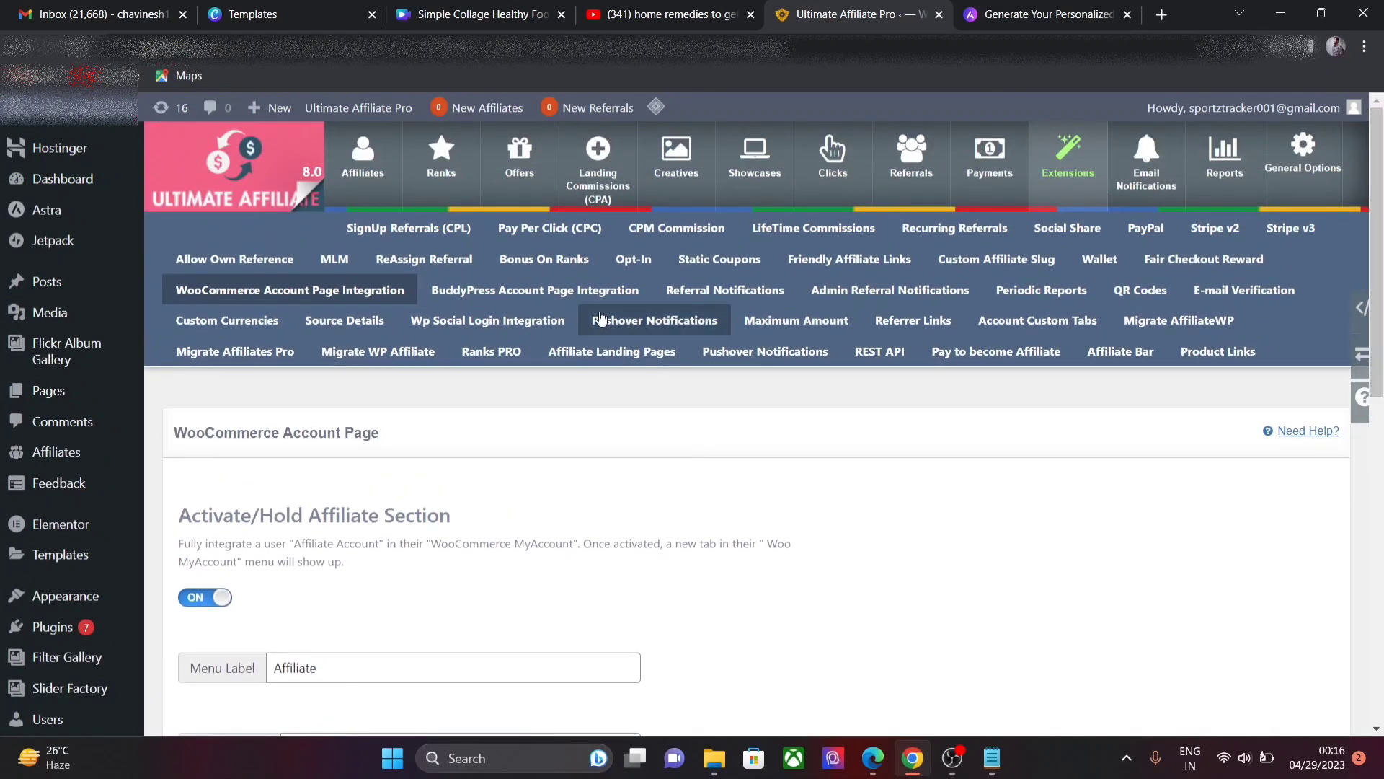
click(562, 294)
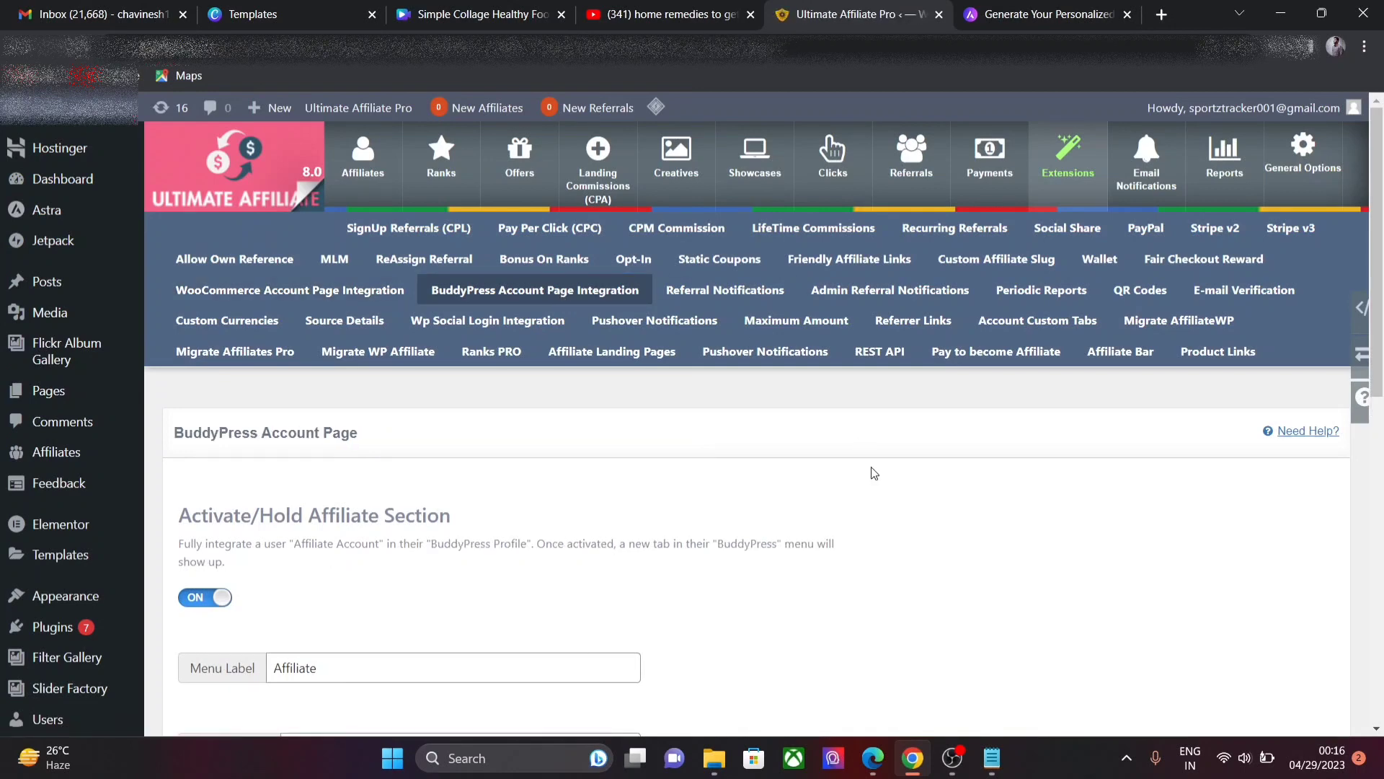
mouse_move(1380, 387)
mouse_down()
mouse_move(1381, 497)
mouse_move(1382, 368)
mouse_up()
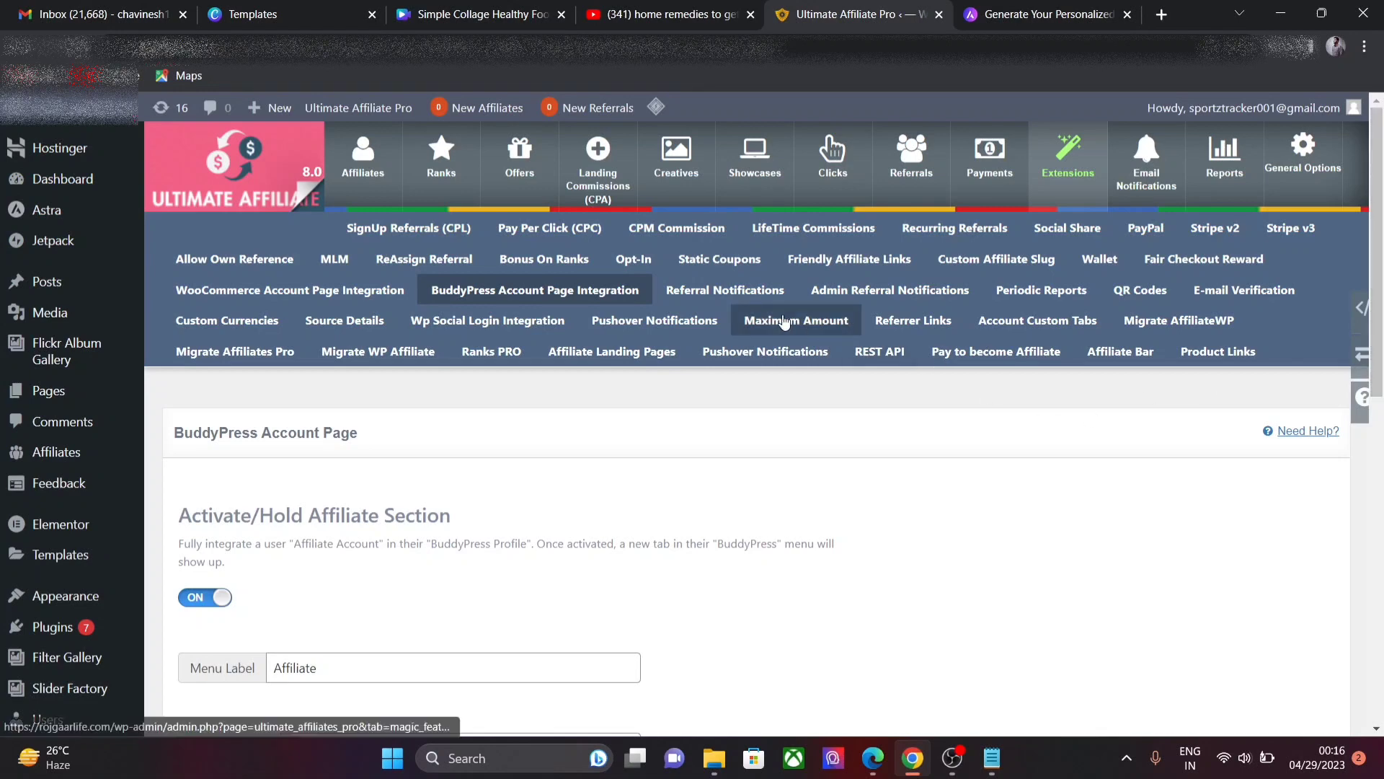
Step: Look over the activation and subject settings of the Referral Notifications and Admin Referral Notifications extensions
click(746, 285)
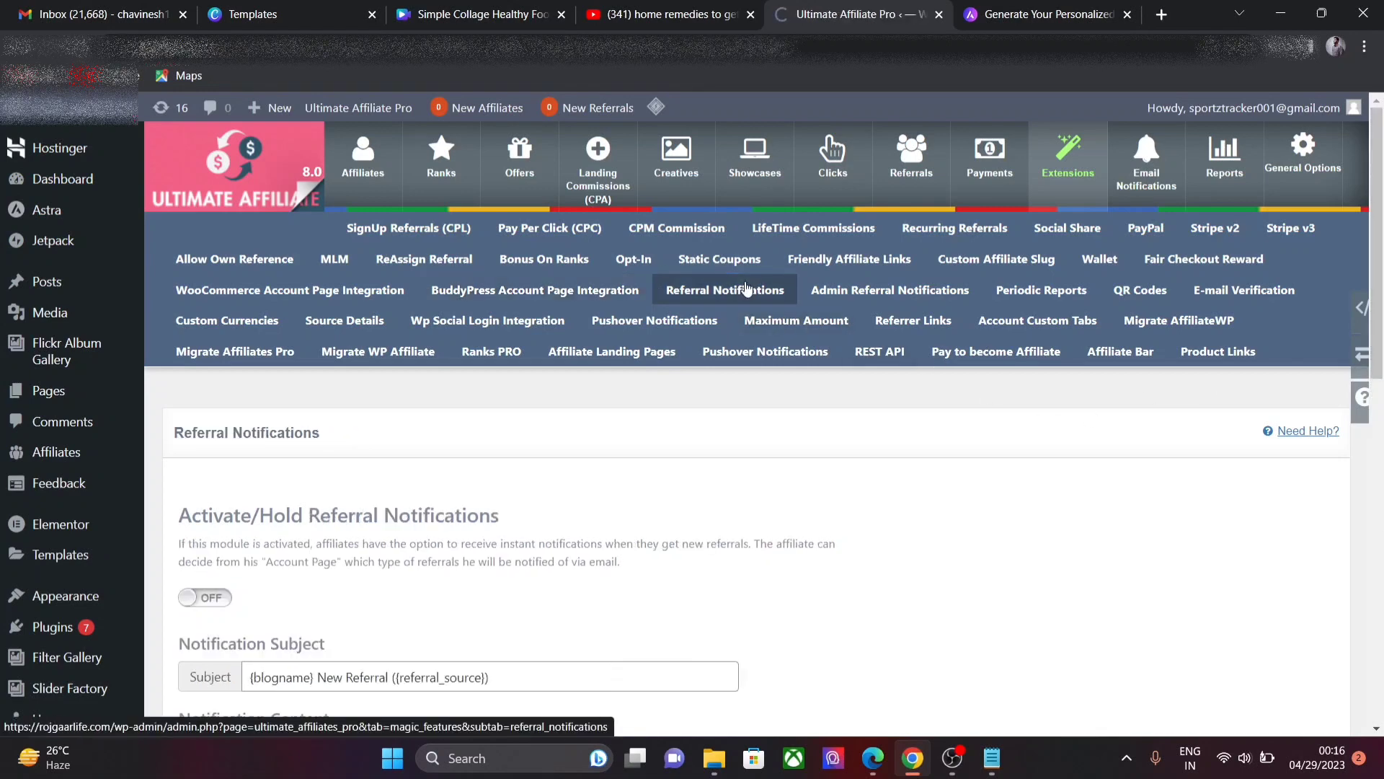
click(891, 298)
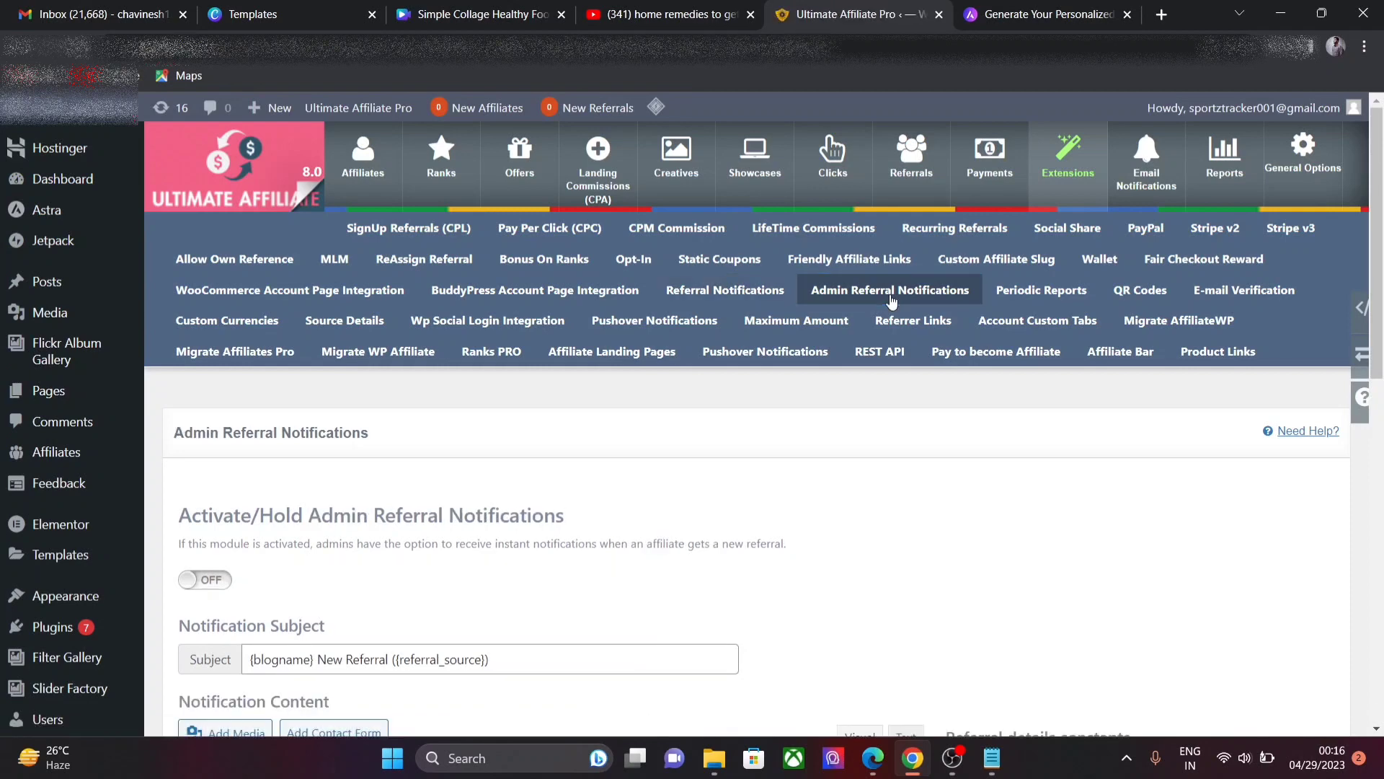
Step: Activate the Periodic Reports extension and review its report content and notification sending time
click(1033, 296)
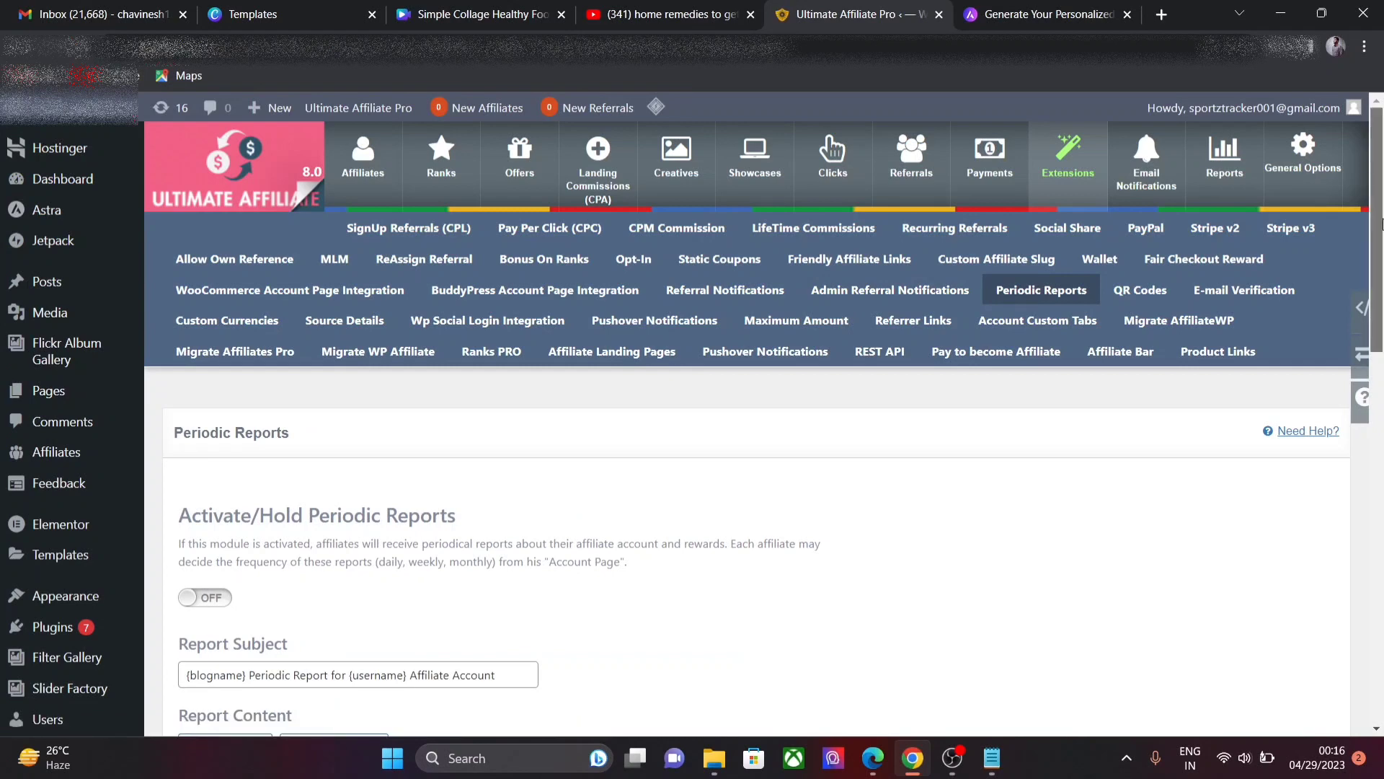
scroll(235, 345, down, 3)
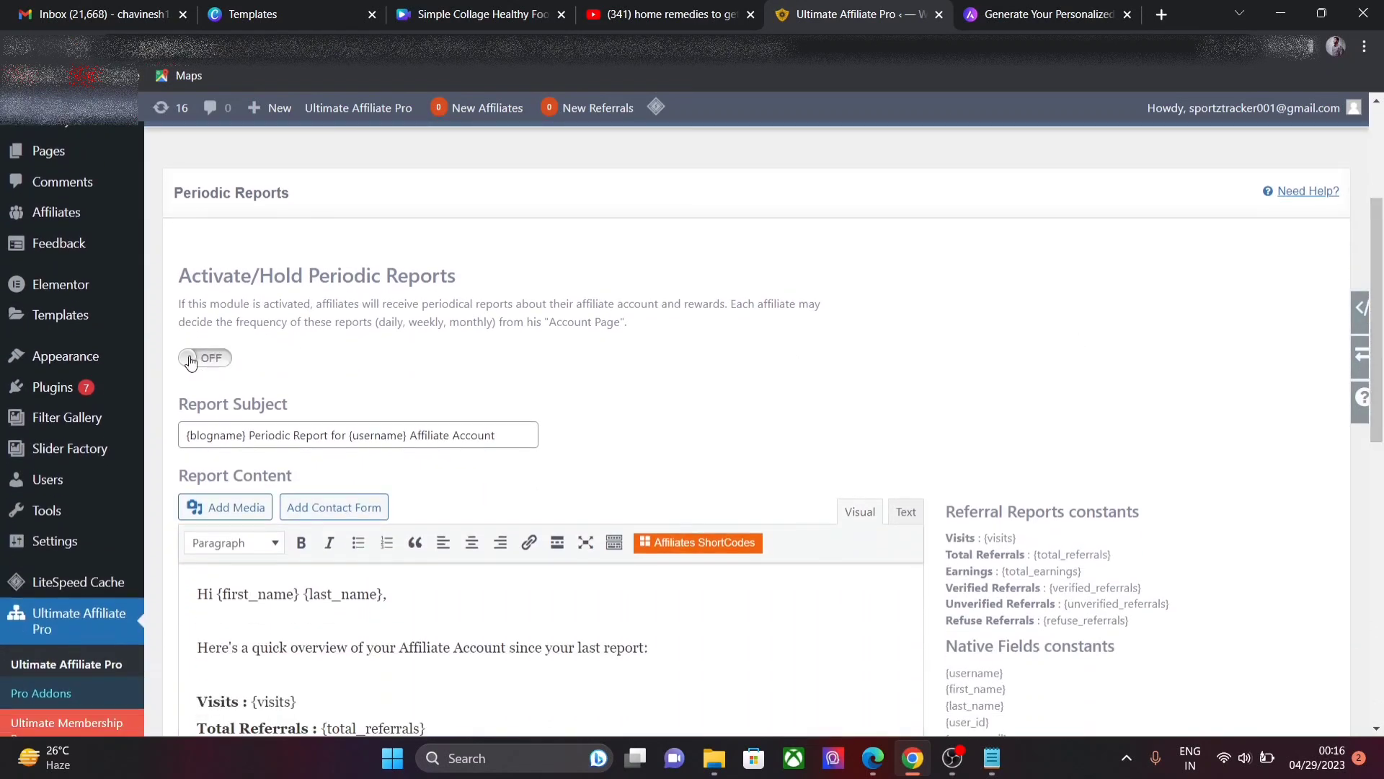
click(217, 357)
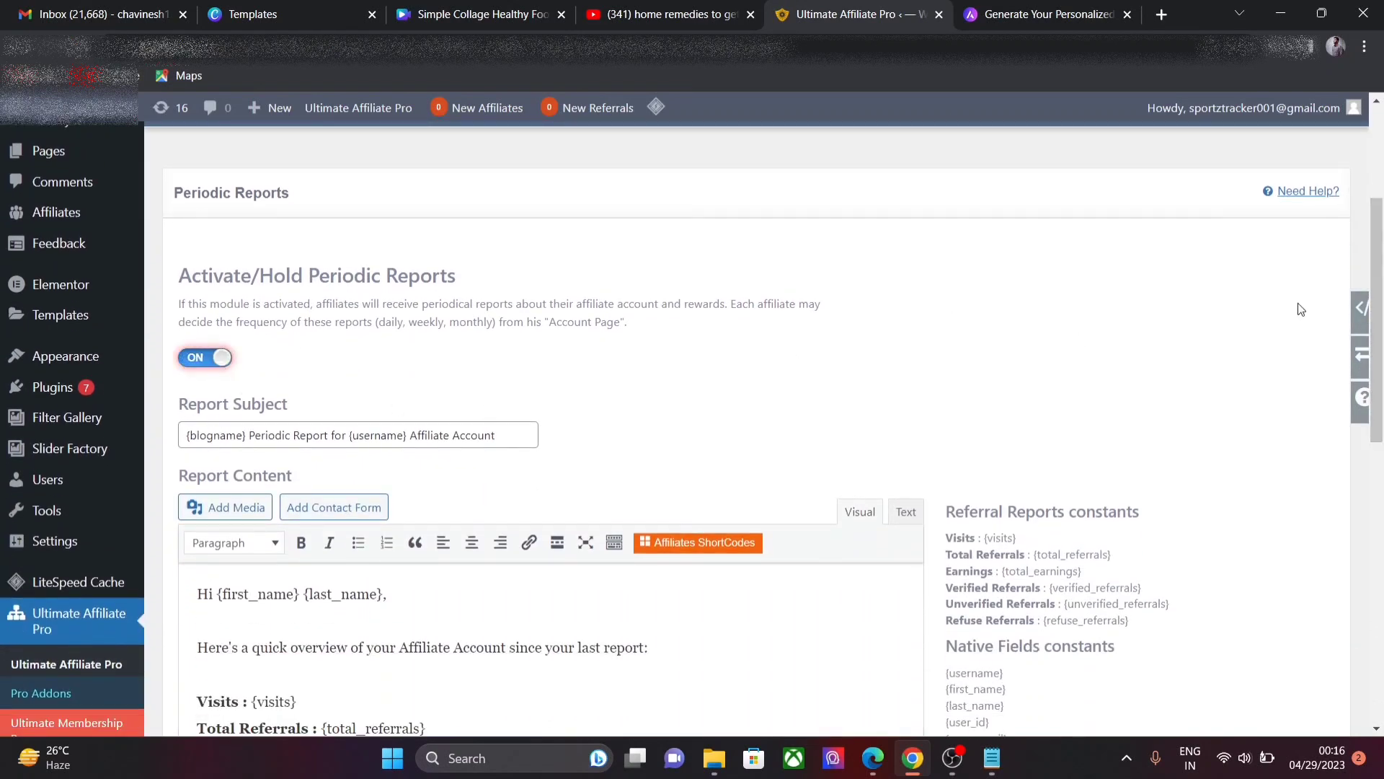
drag(1377, 307, 1380, 441)
scroll(1381, 442, down, 4)
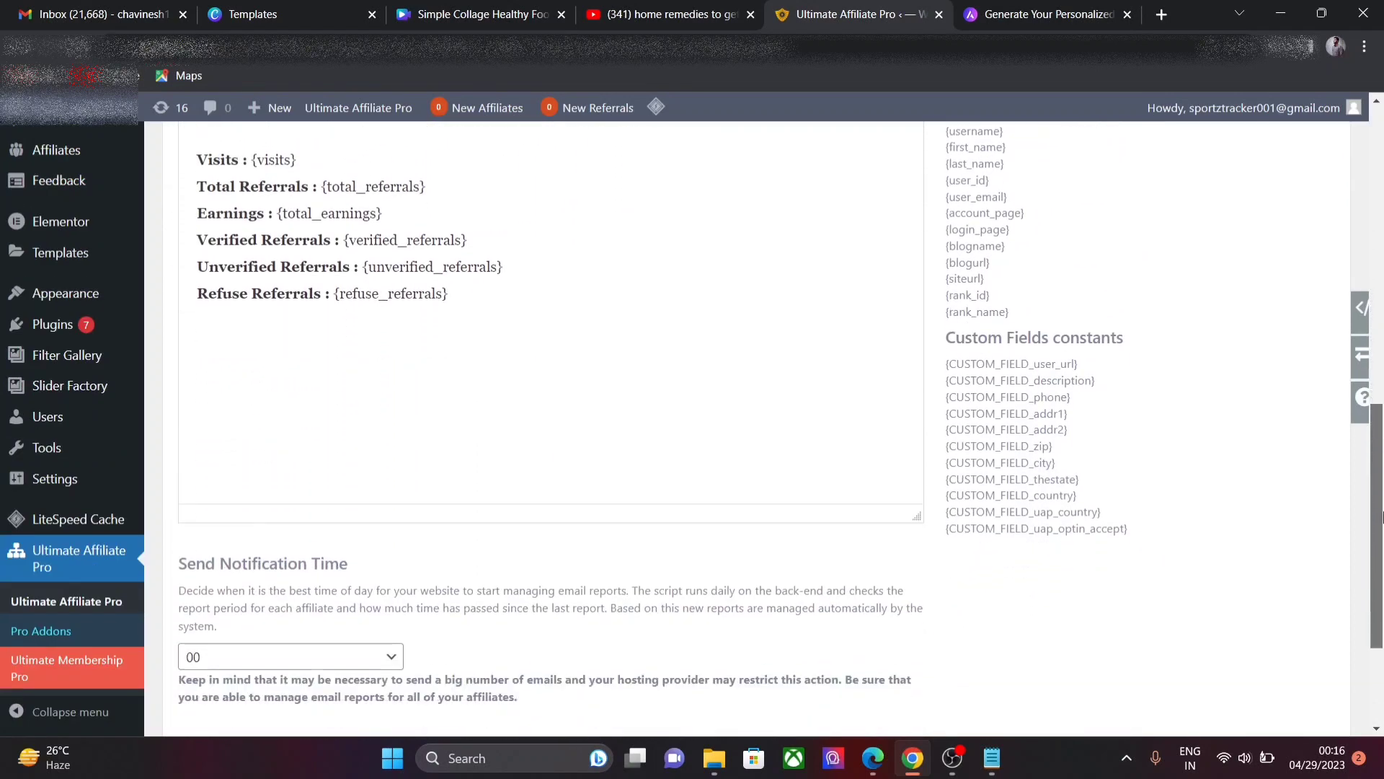
scroll(1380, 436, up, 3)
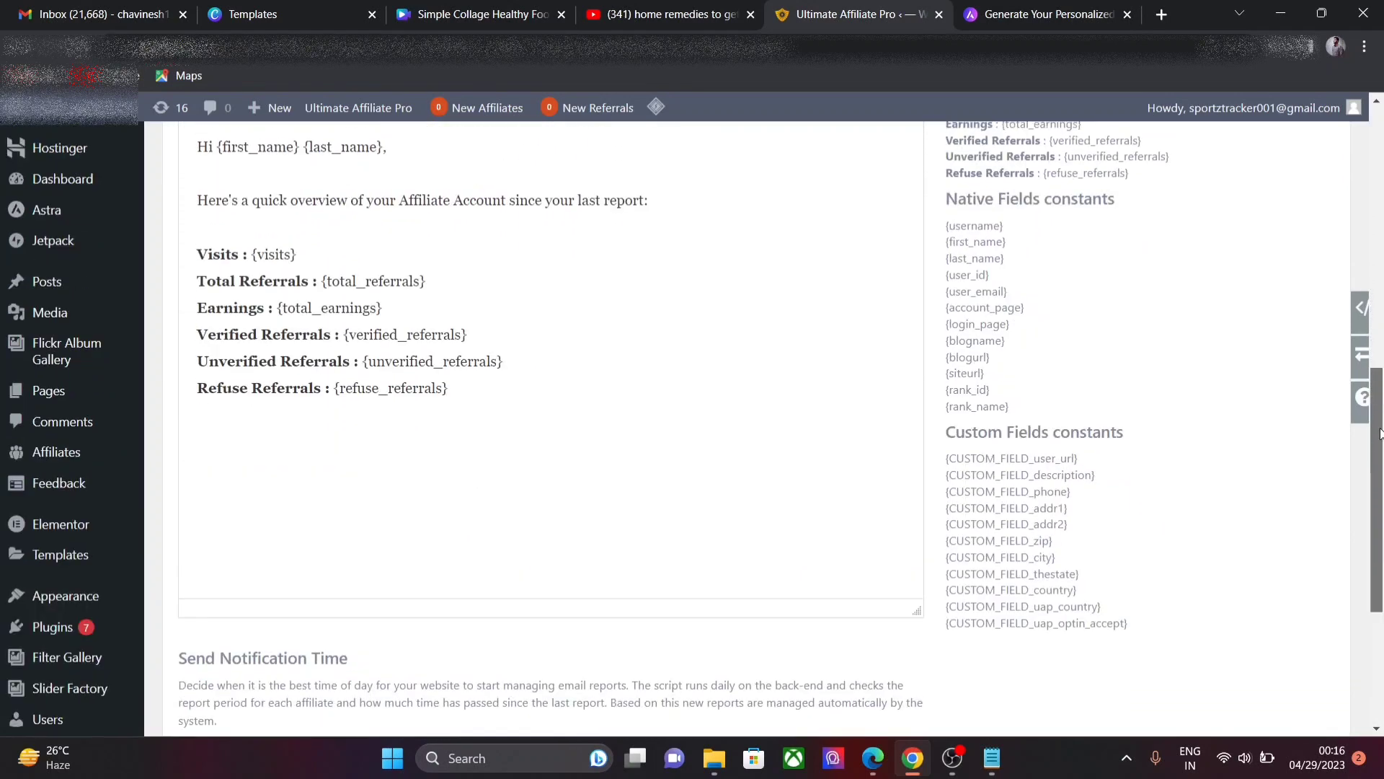
Step: Review the Periodic Reports content and set its Send Notification Time to 01
scroll(1380, 432, up, 1)
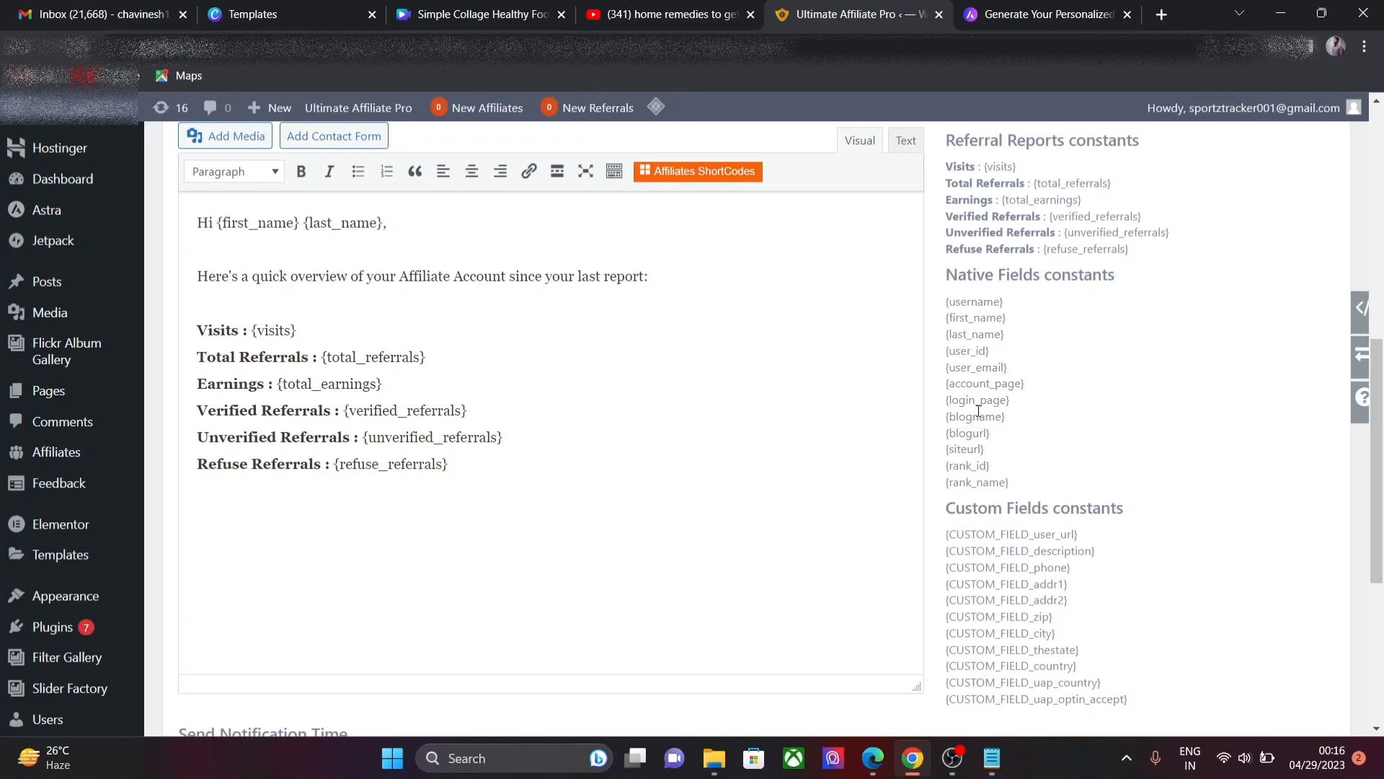
scroll(1383, 370, down, 5)
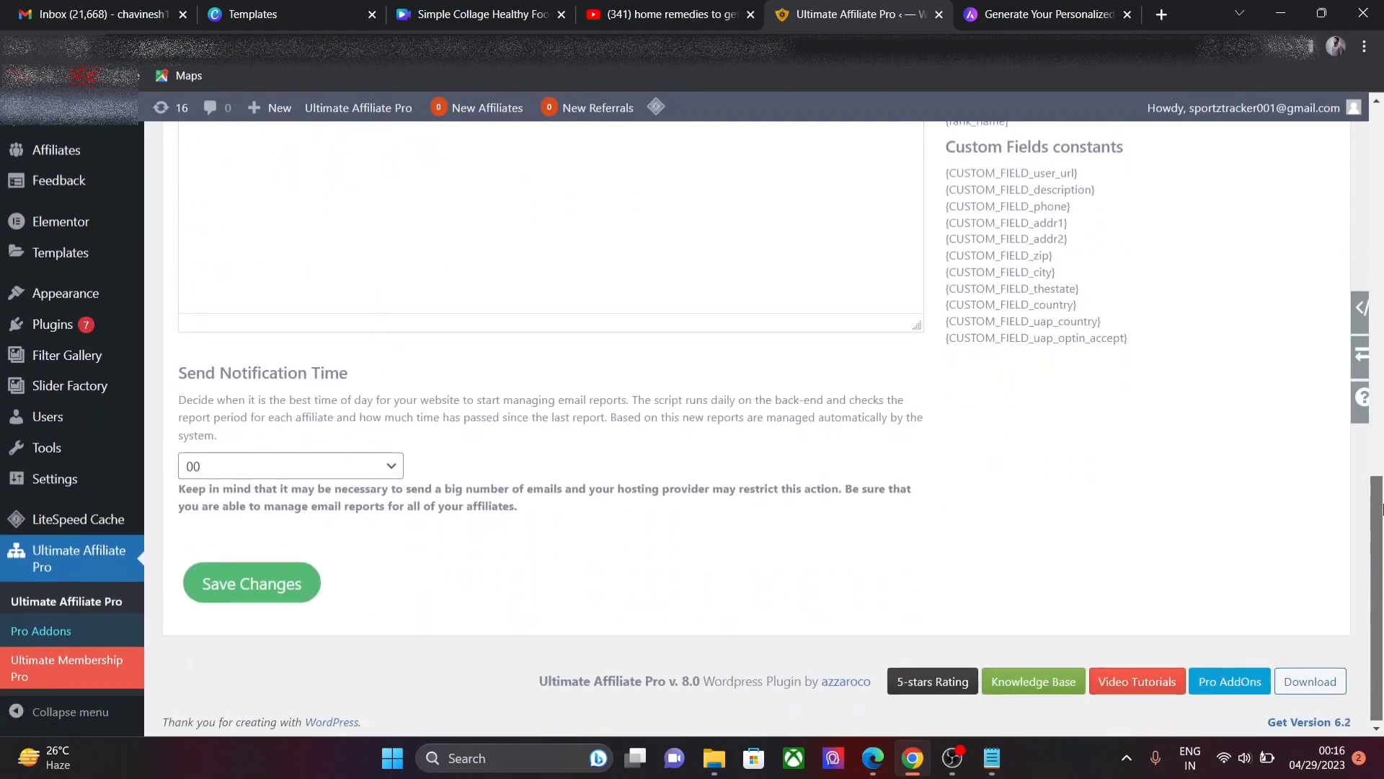
click(276, 470)
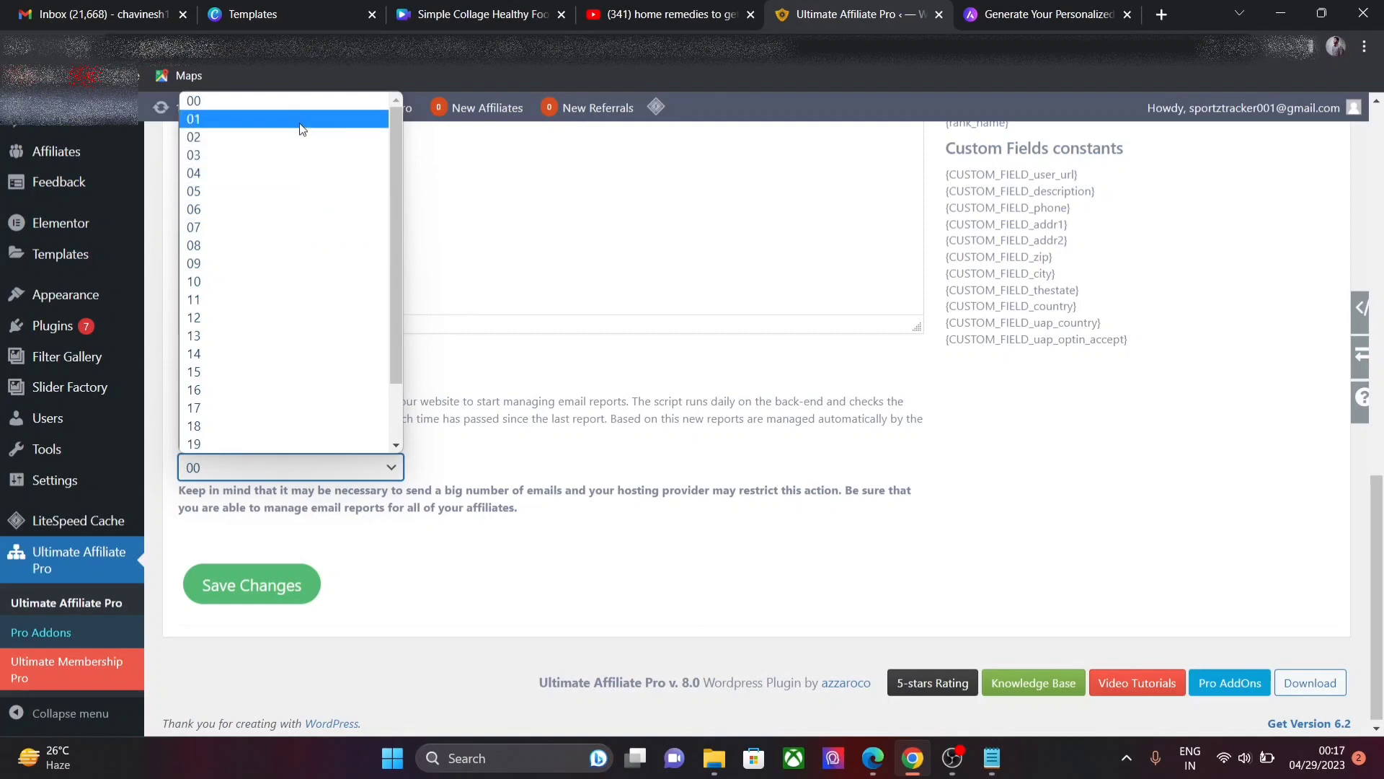
click(302, 127)
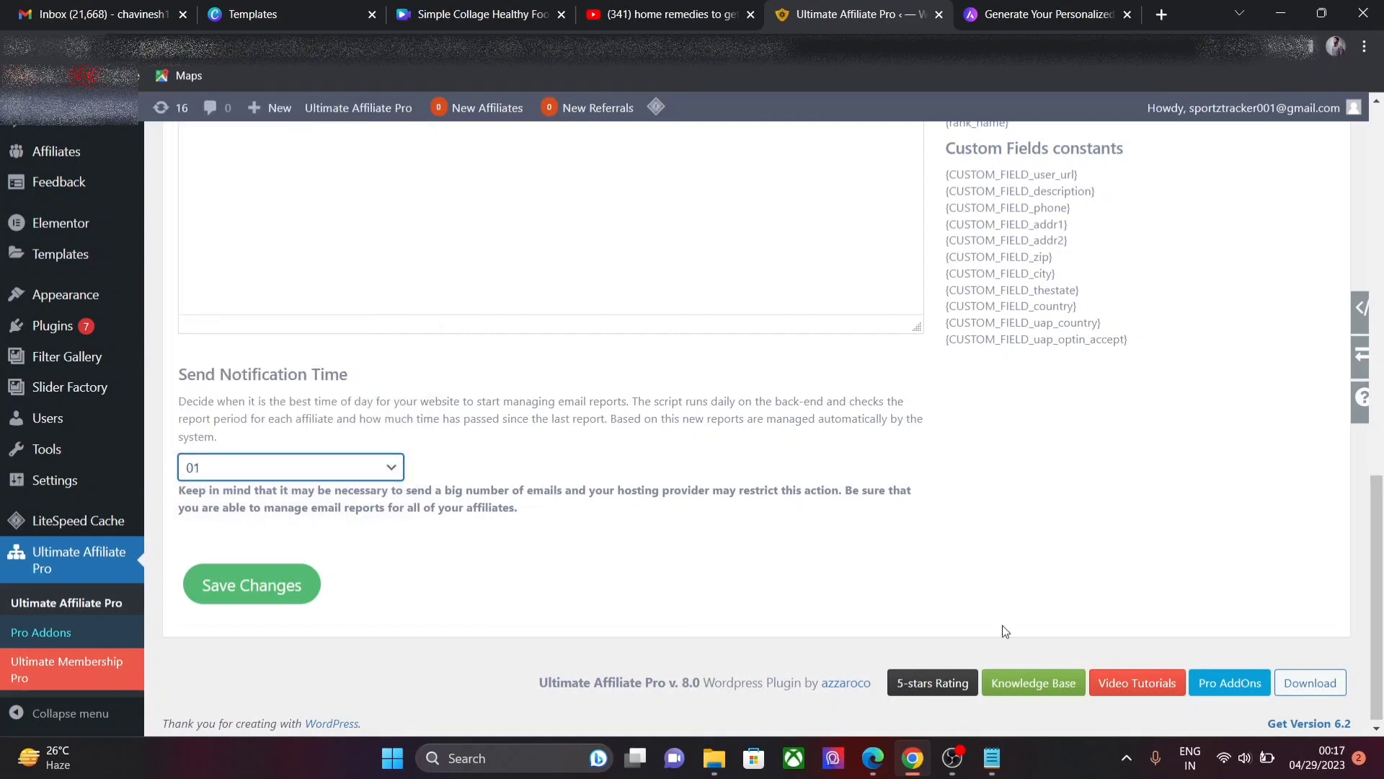
Step: Review the QR Codes extension's image size and ECC data level settings, switching its activation on and back off
drag(1374, 519, 1354, 153)
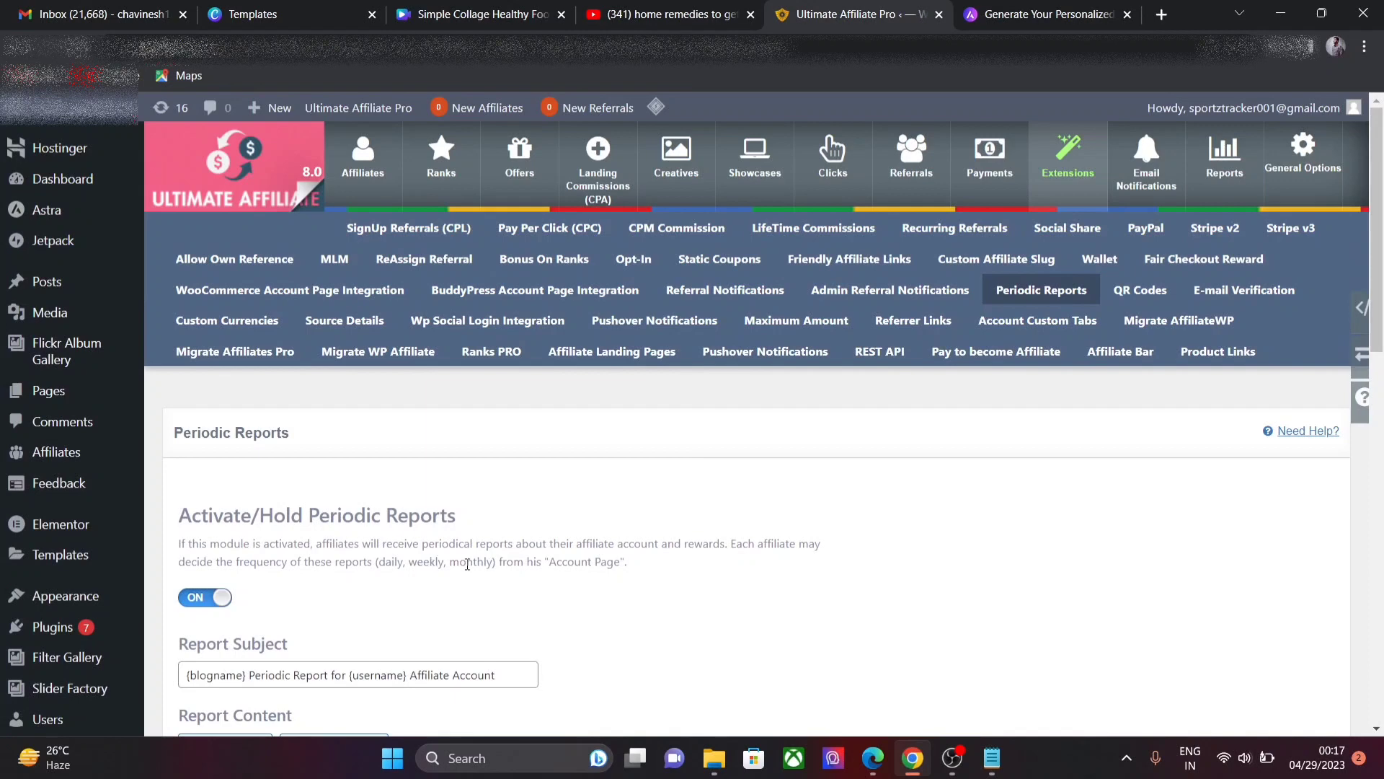
click(1132, 298)
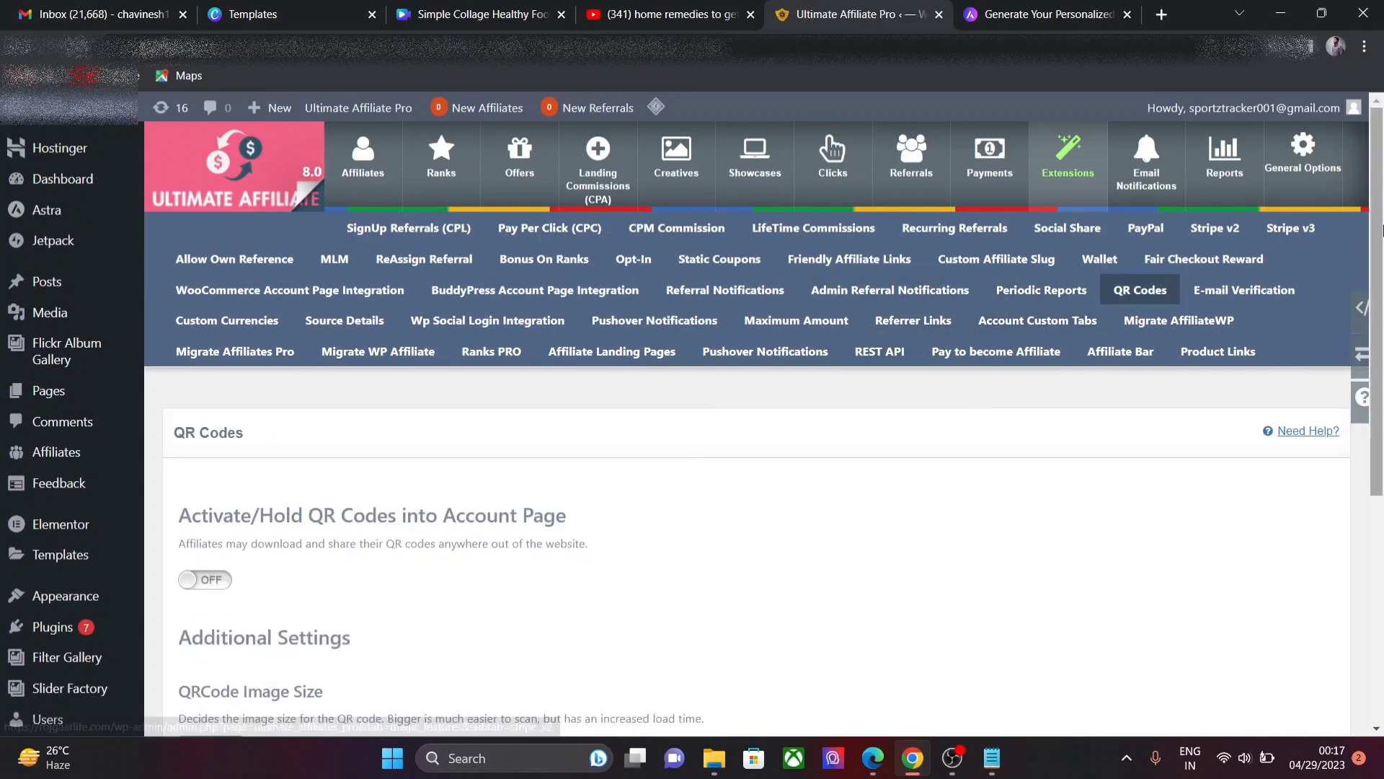
scroll(454, 470, down, 2)
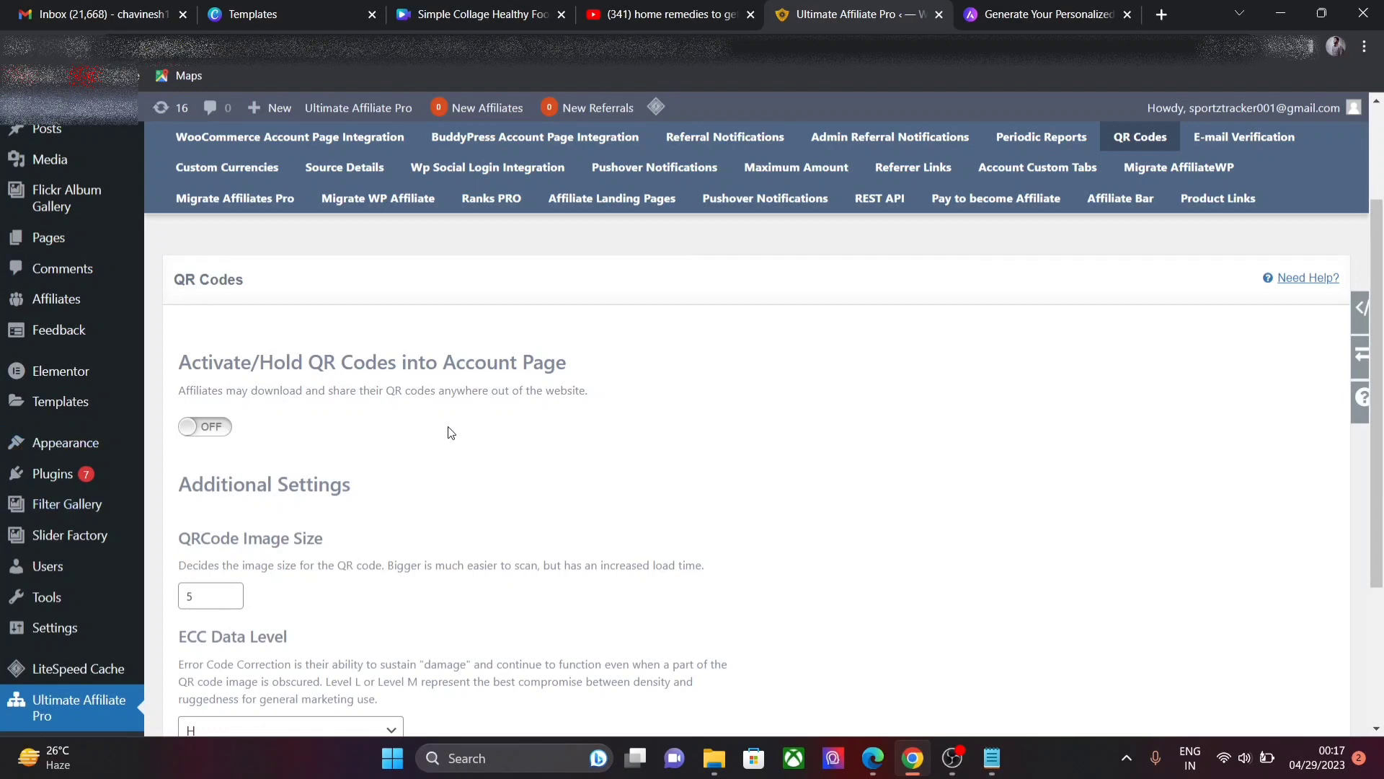
click(199, 426)
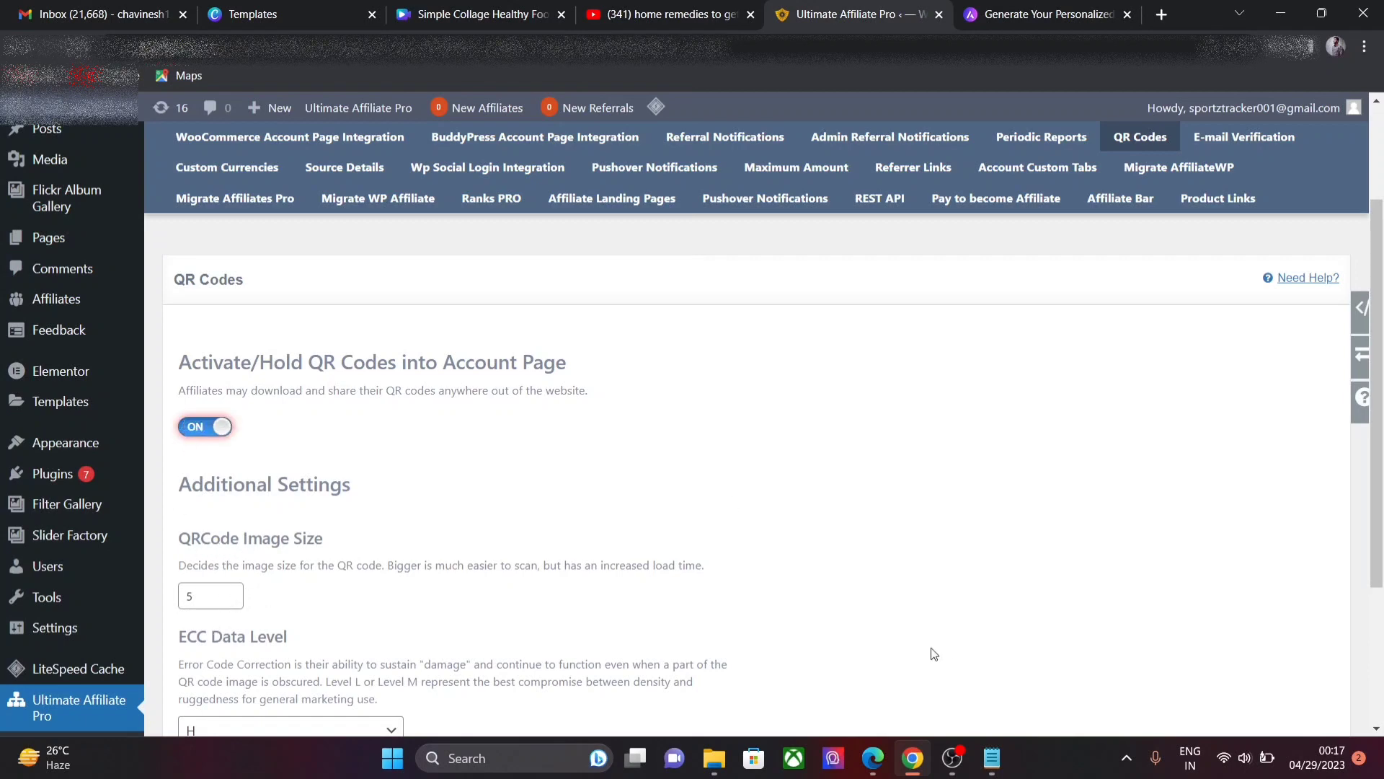
scroll(1382, 540, down, 3)
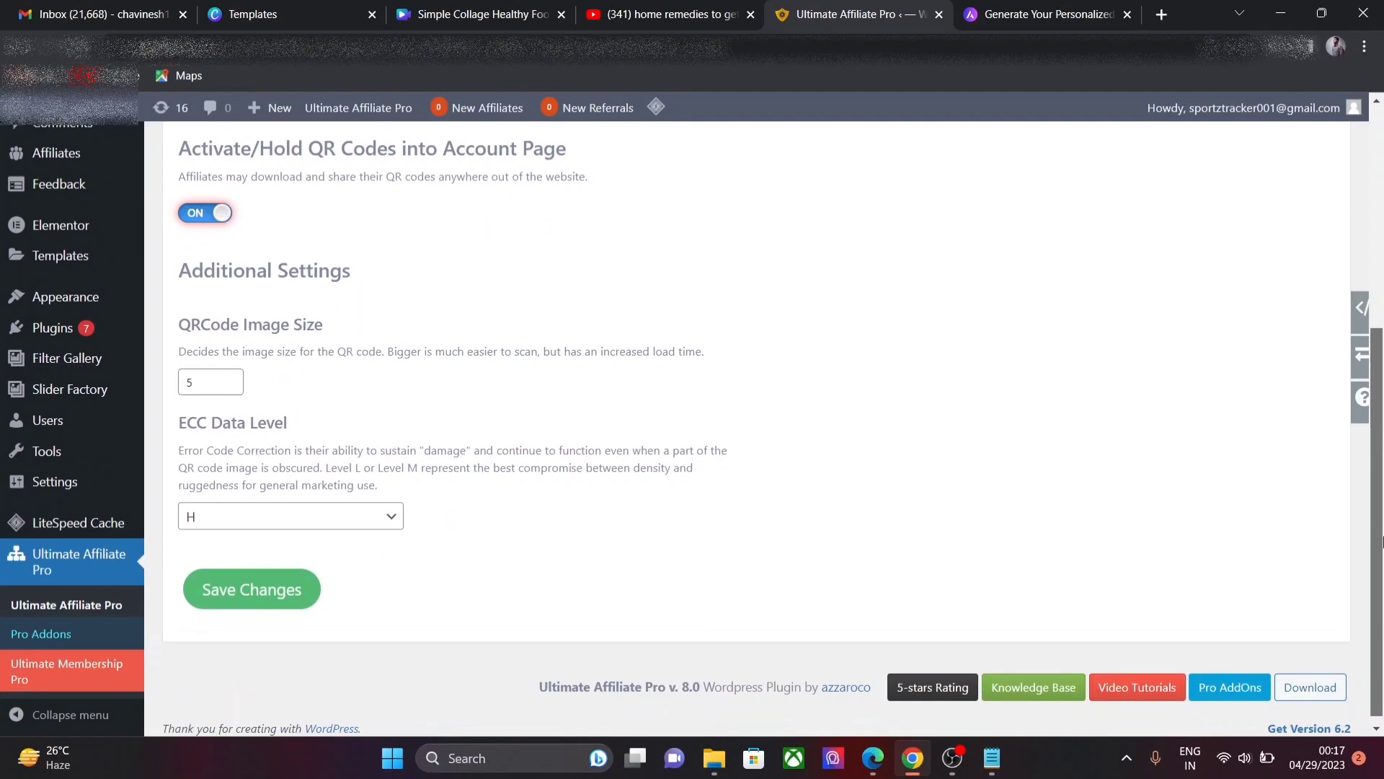
drag(1382, 541, 1372, 358)
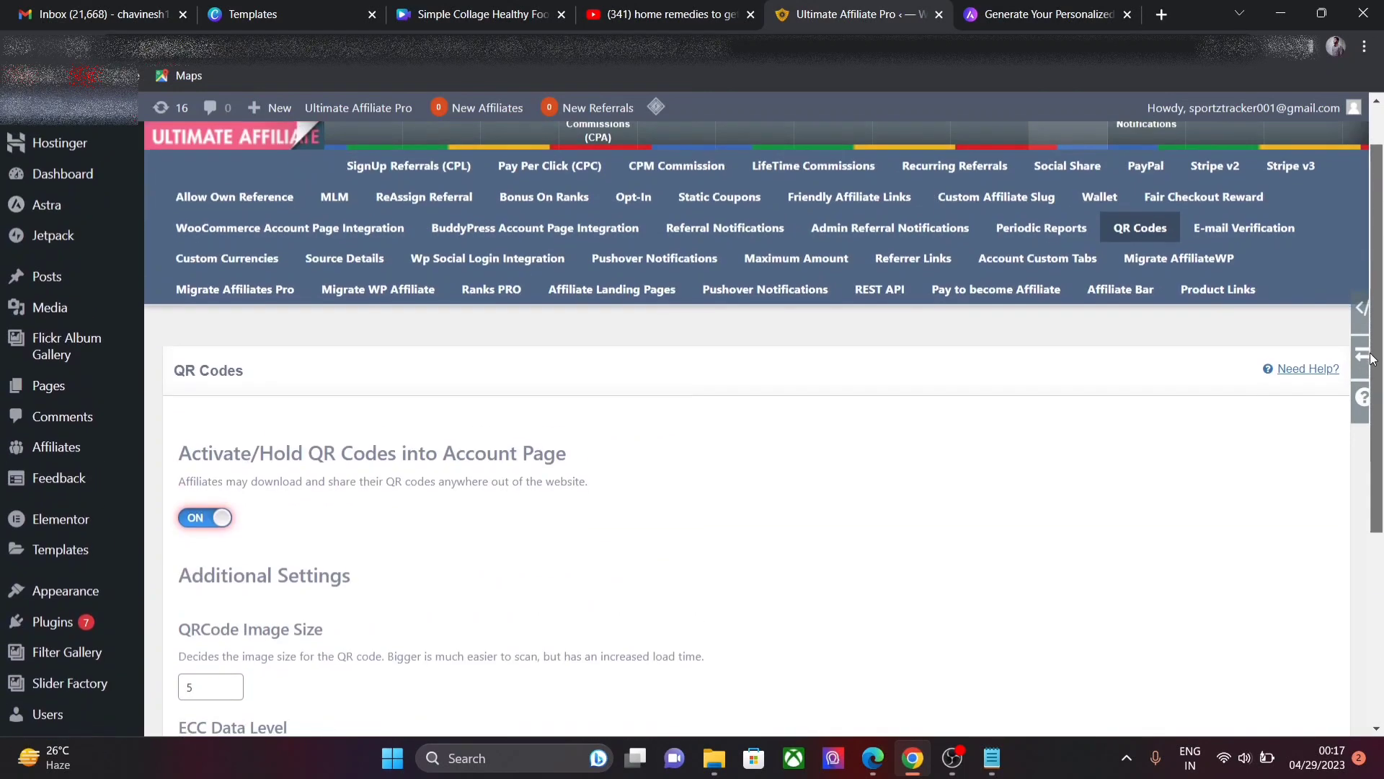
click(220, 519)
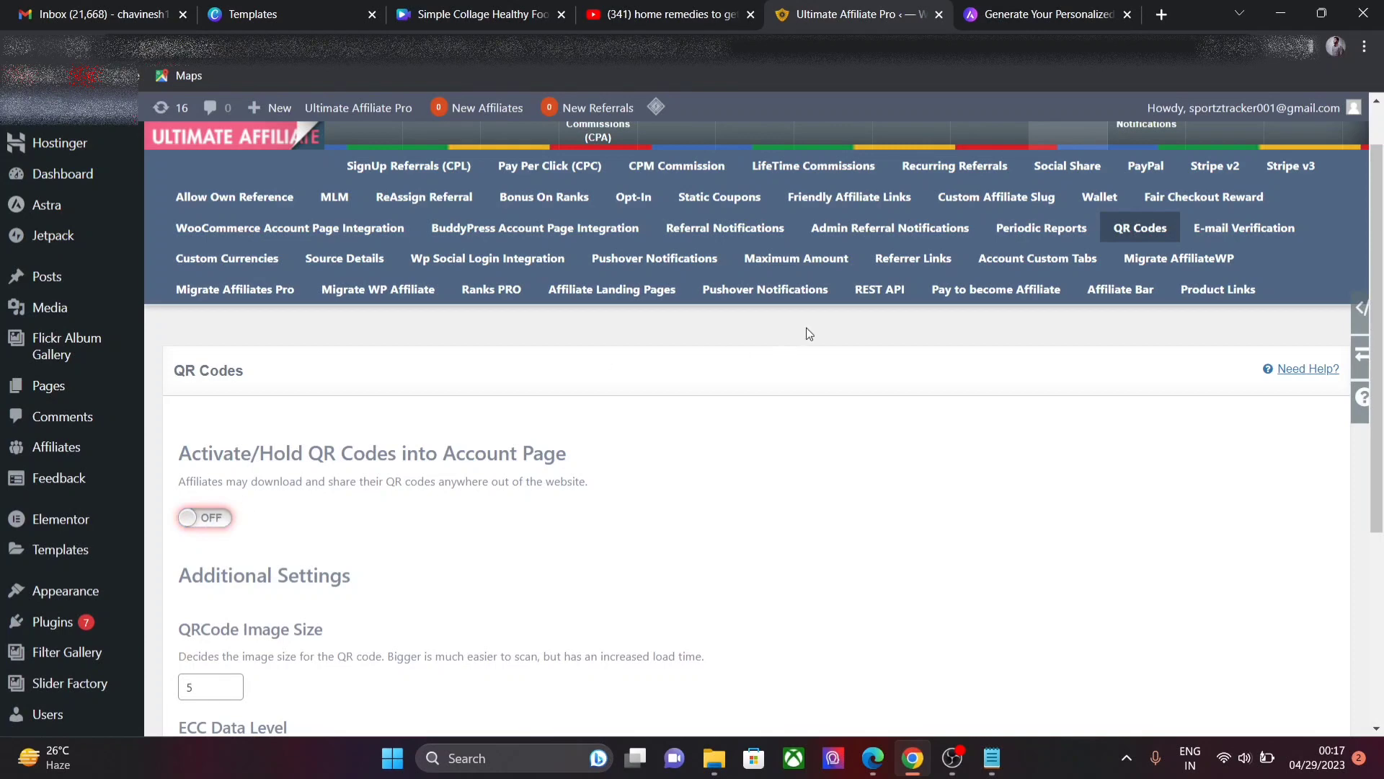
Step: Switch on Email Verification in the E-mail Verification extension and look over its expiry, redirect and user deletion options
click(1224, 242)
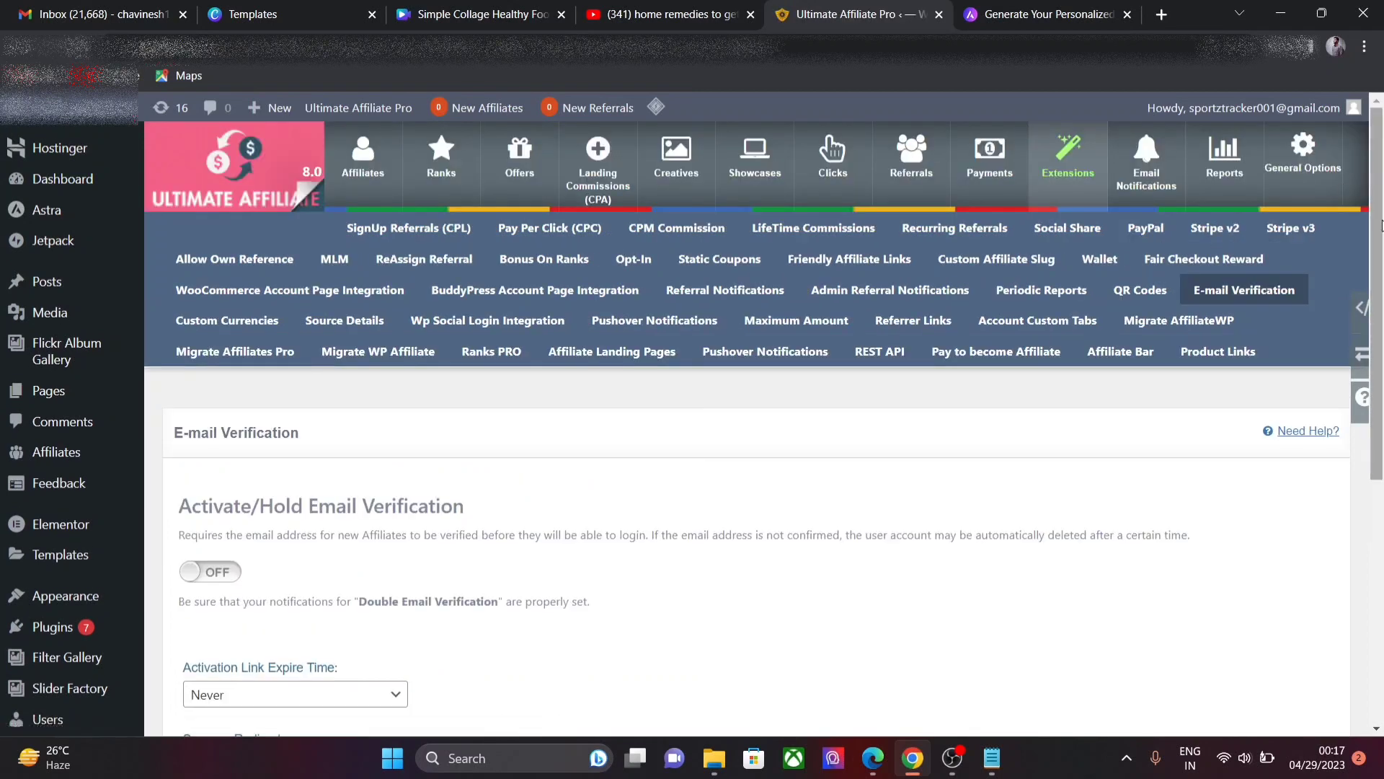
scroll(1382, 395, down, 4)
scroll(1382, 395, down, 1)
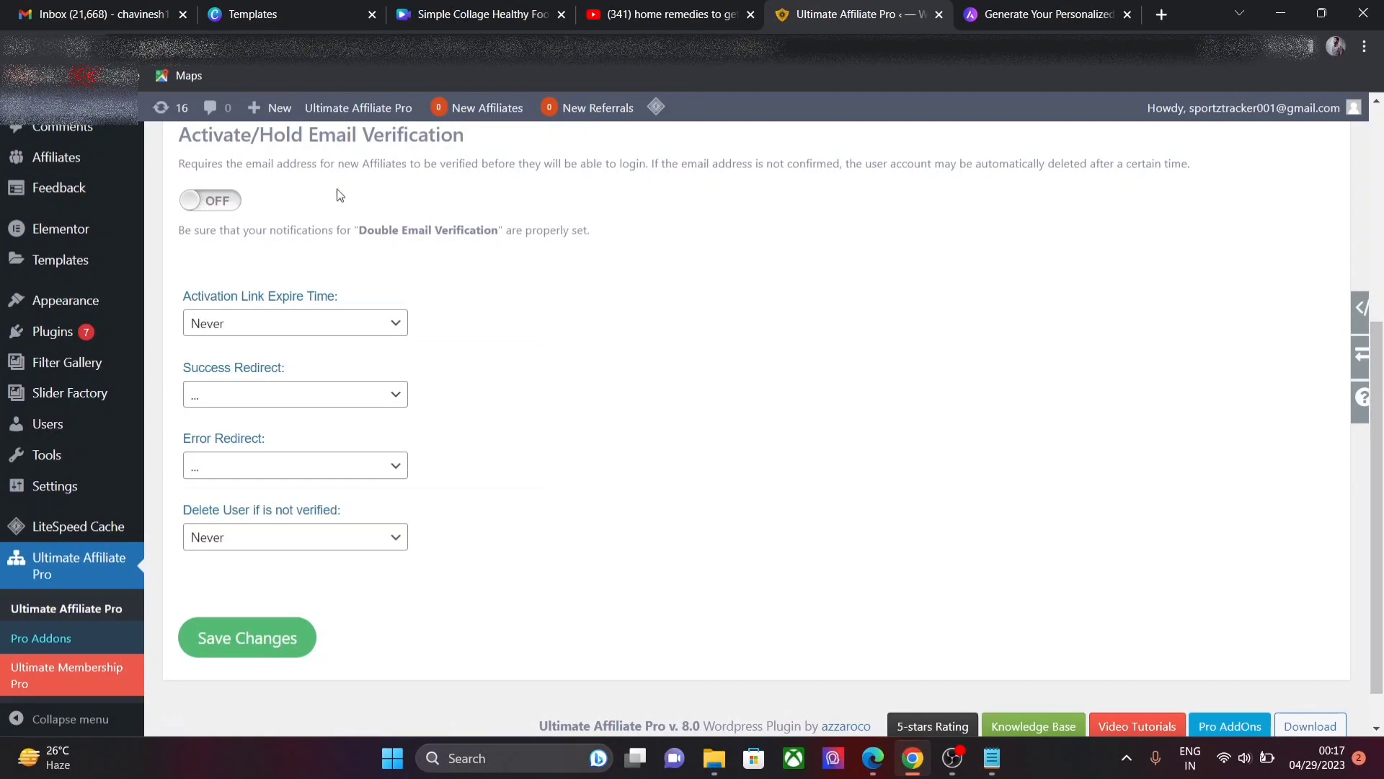
click(193, 209)
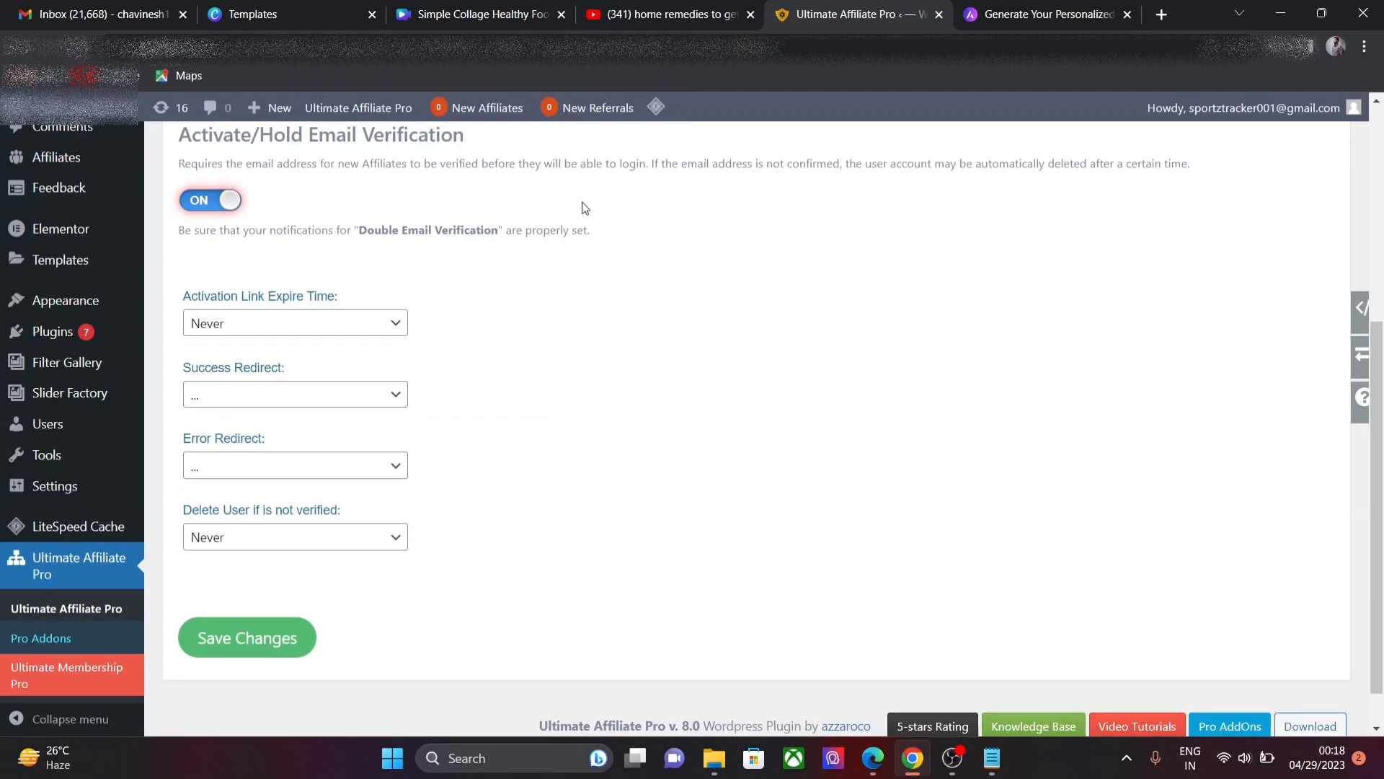
Step: Fill in a new currency in the Custom Currencies extension with code INR and name Indian Rupee
drag(1377, 404, 1381, 233)
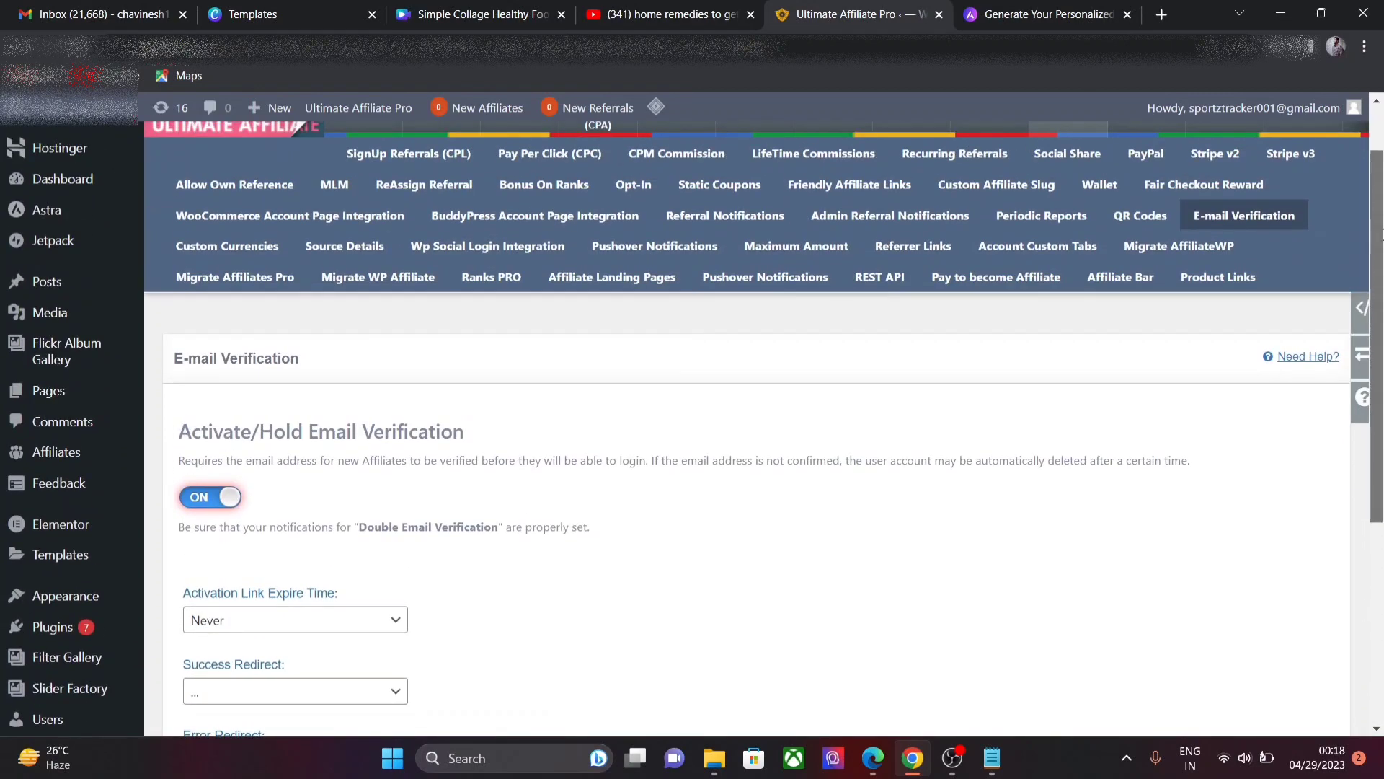
click(225, 264)
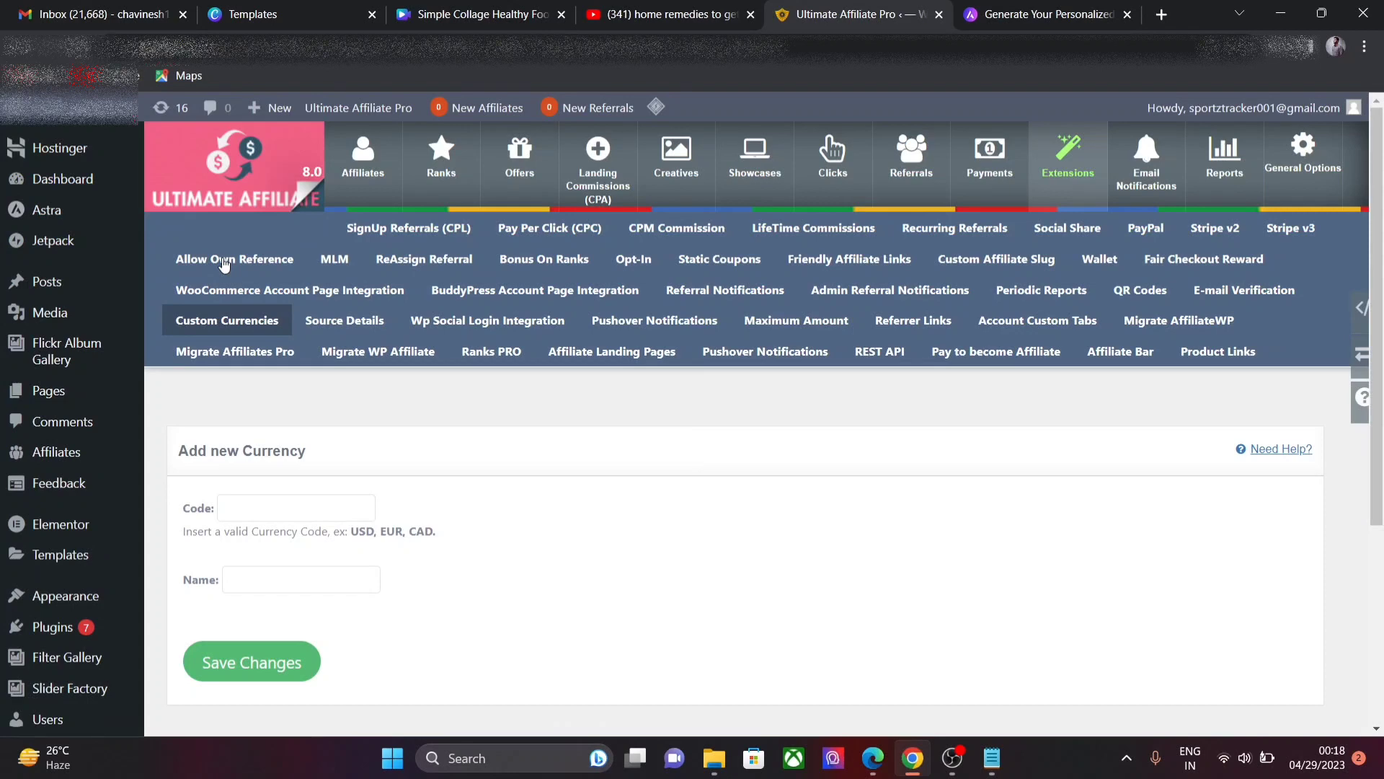
click(313, 504)
text(INR)
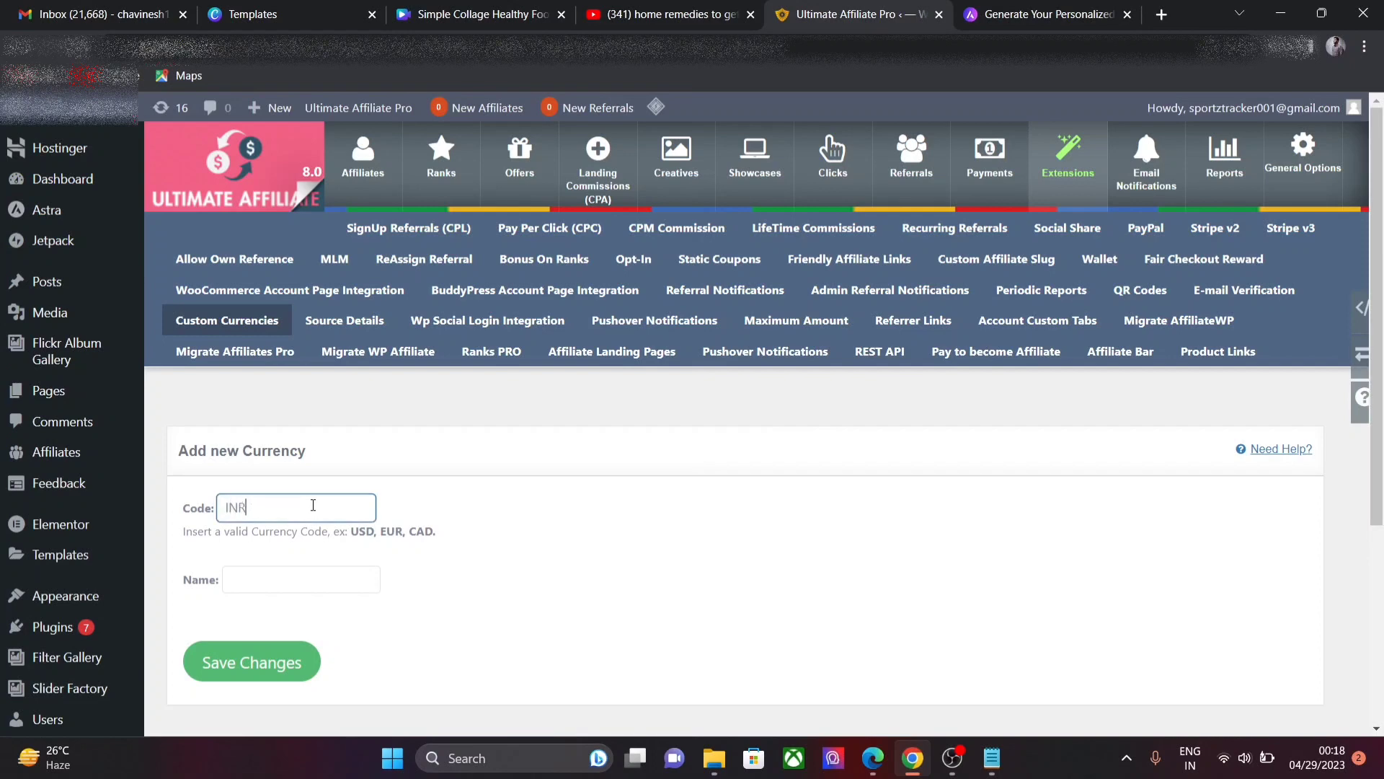
click(279, 579)
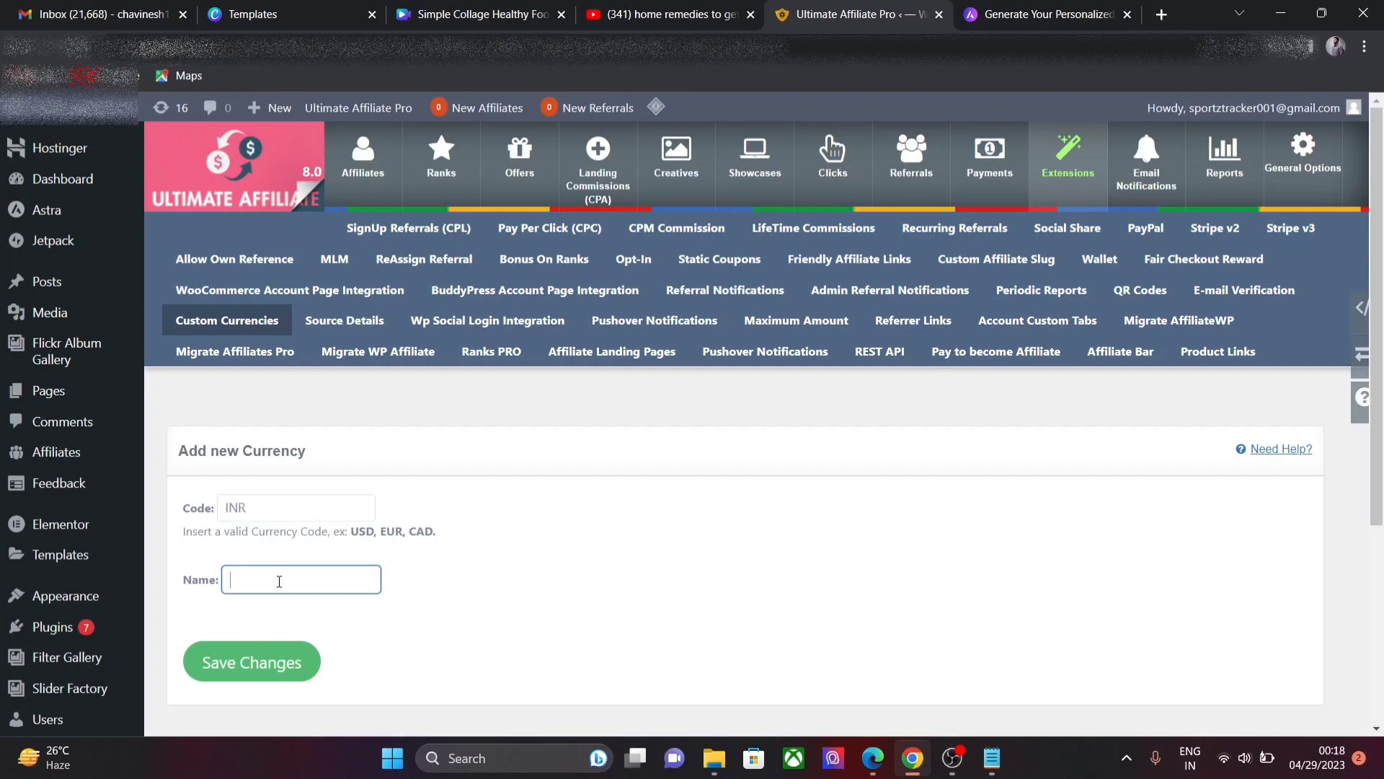
text(Indian Rupee)
Step: Review the Source Details extension with its help article, and the Wp Social Login Integration with its linked WordPress plugin page
click(355, 320)
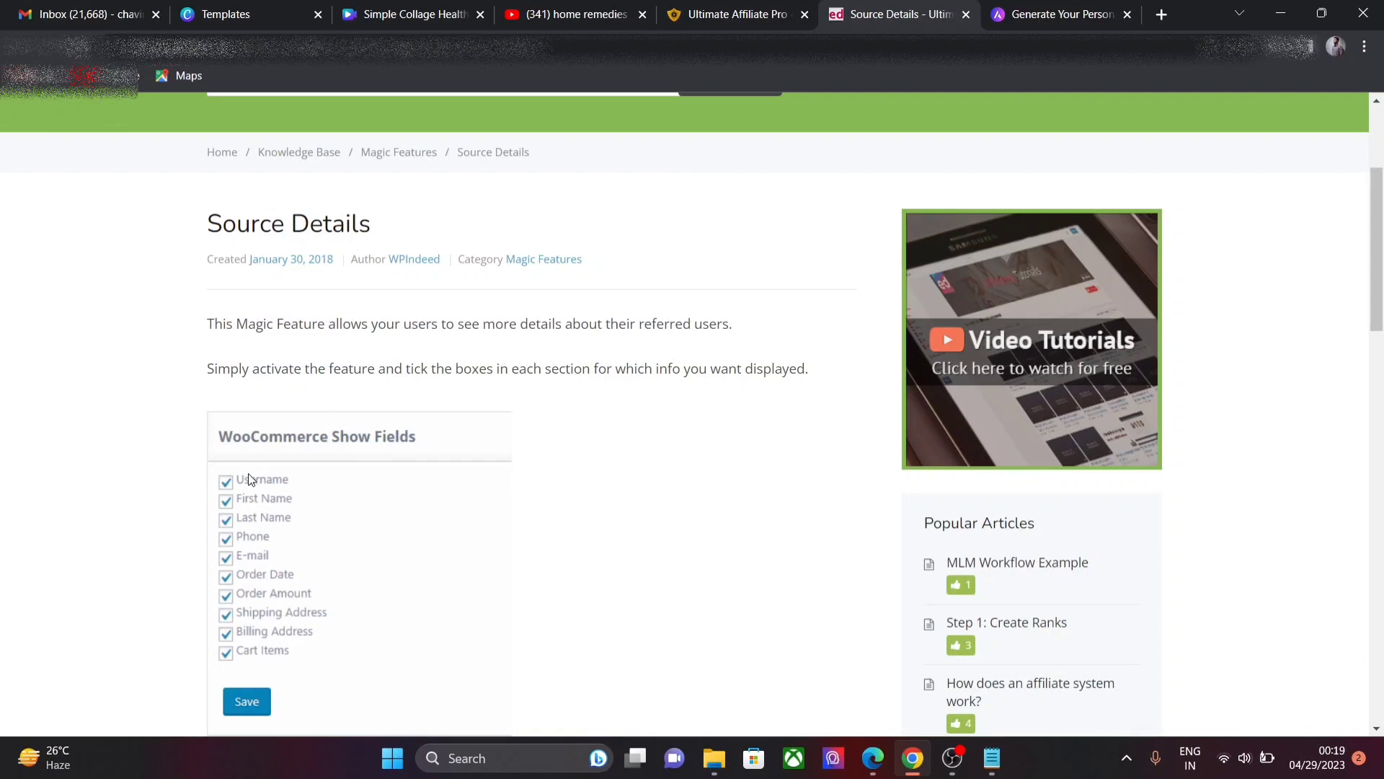
click(722, 8)
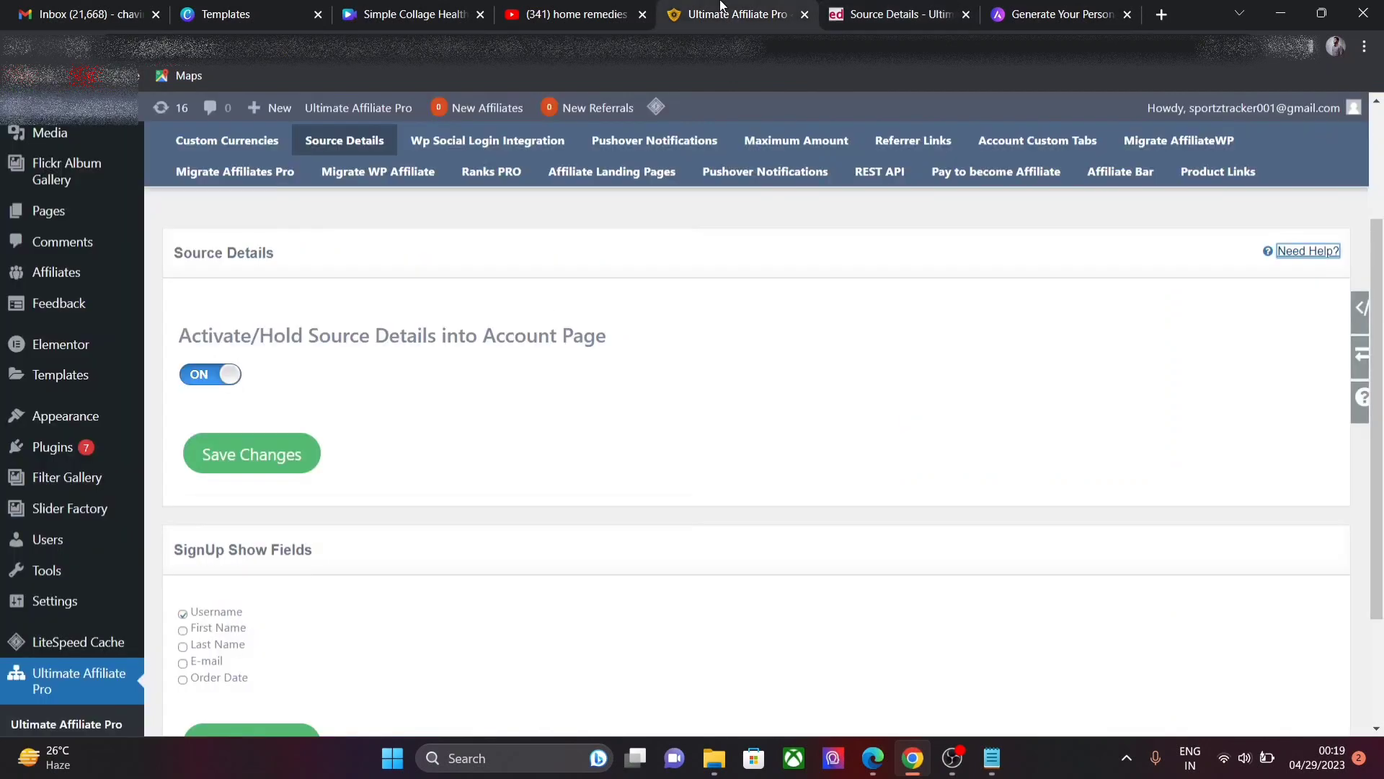
click(485, 144)
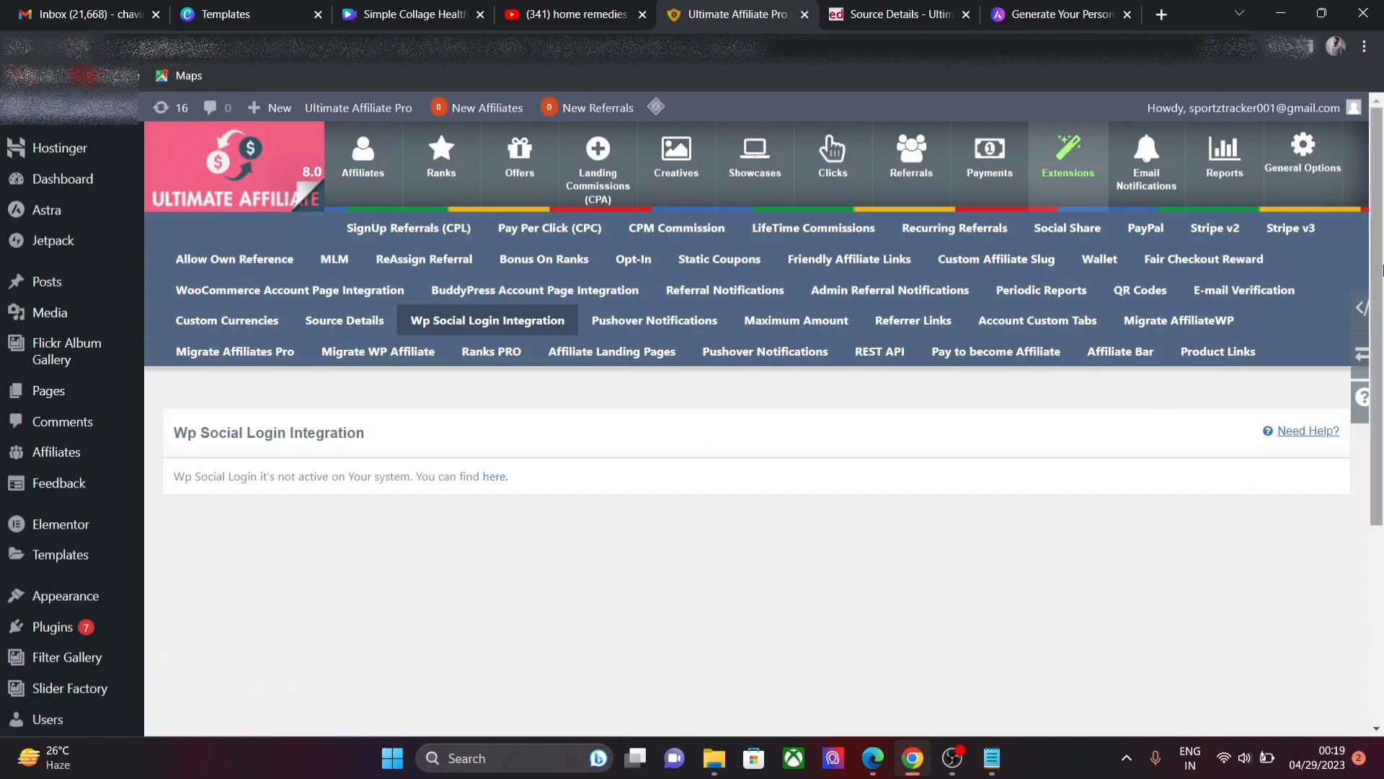
drag(1378, 284, 1382, 389)
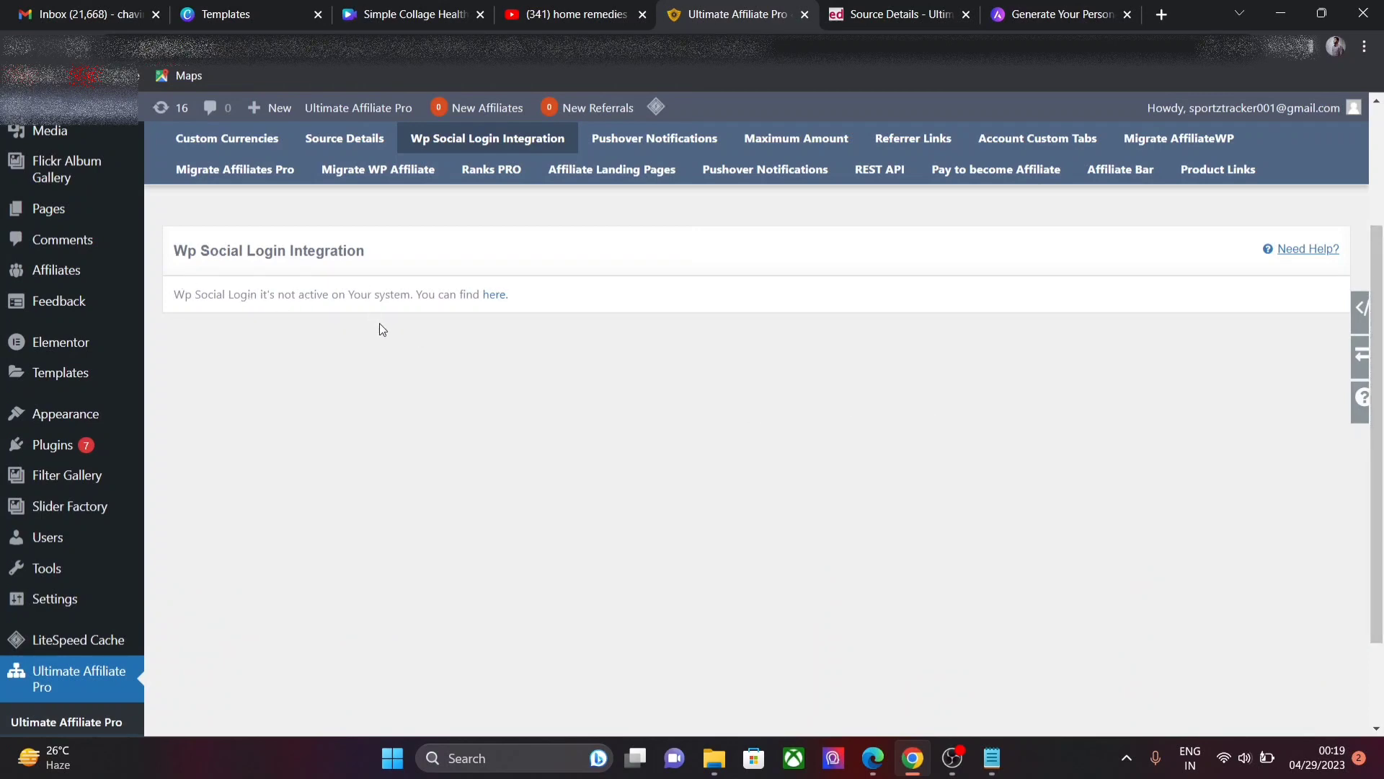
click(498, 294)
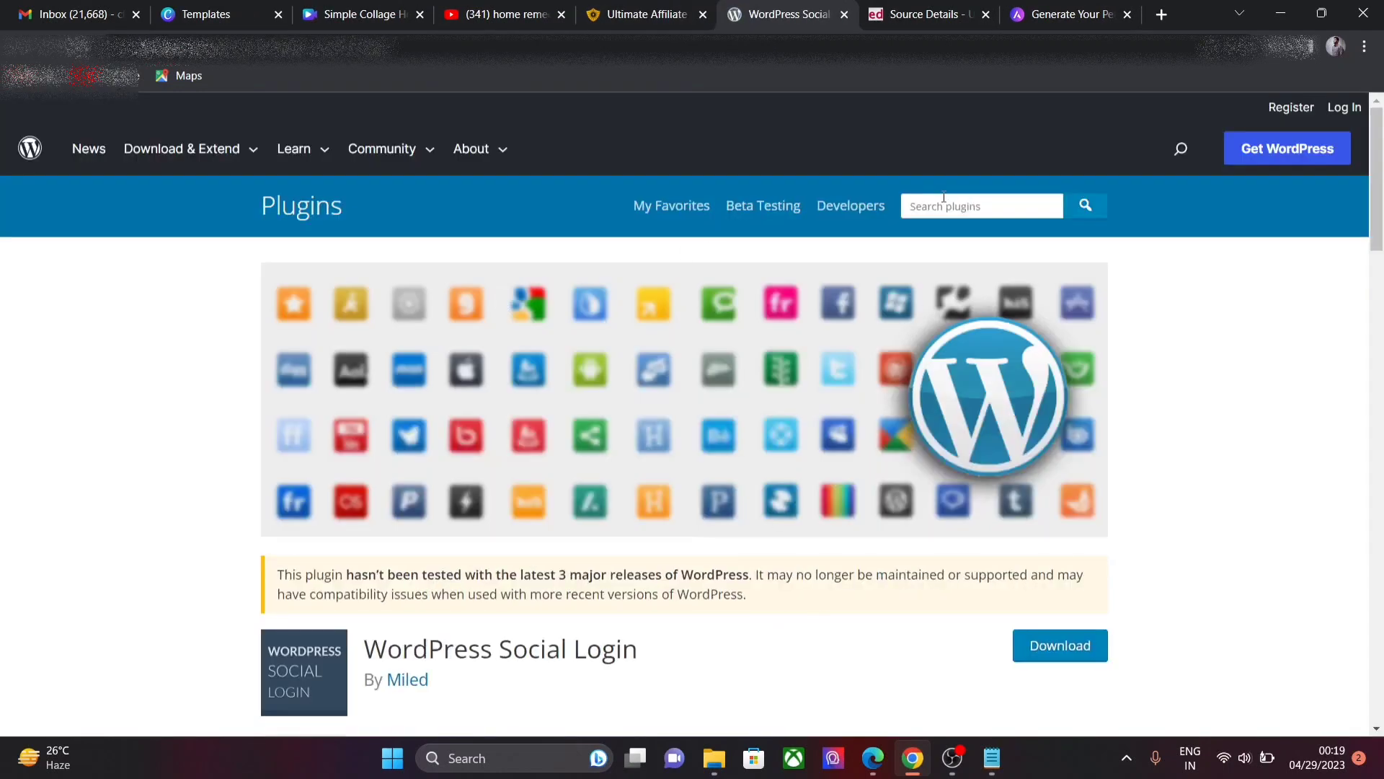
click(844, 15)
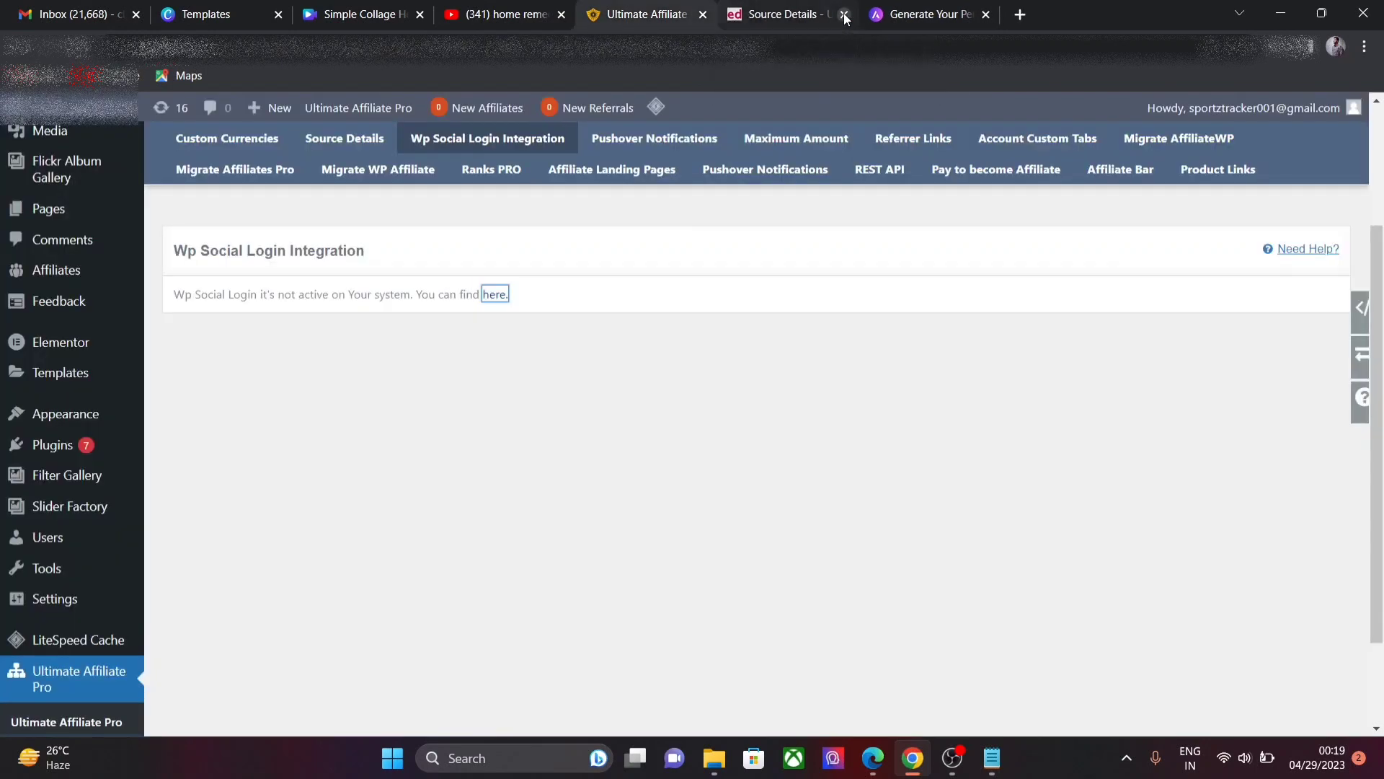
Step: Review the Pushover Notifications token and URL settings, and the Maximum Amount extension's default and per-rank limits
click(638, 136)
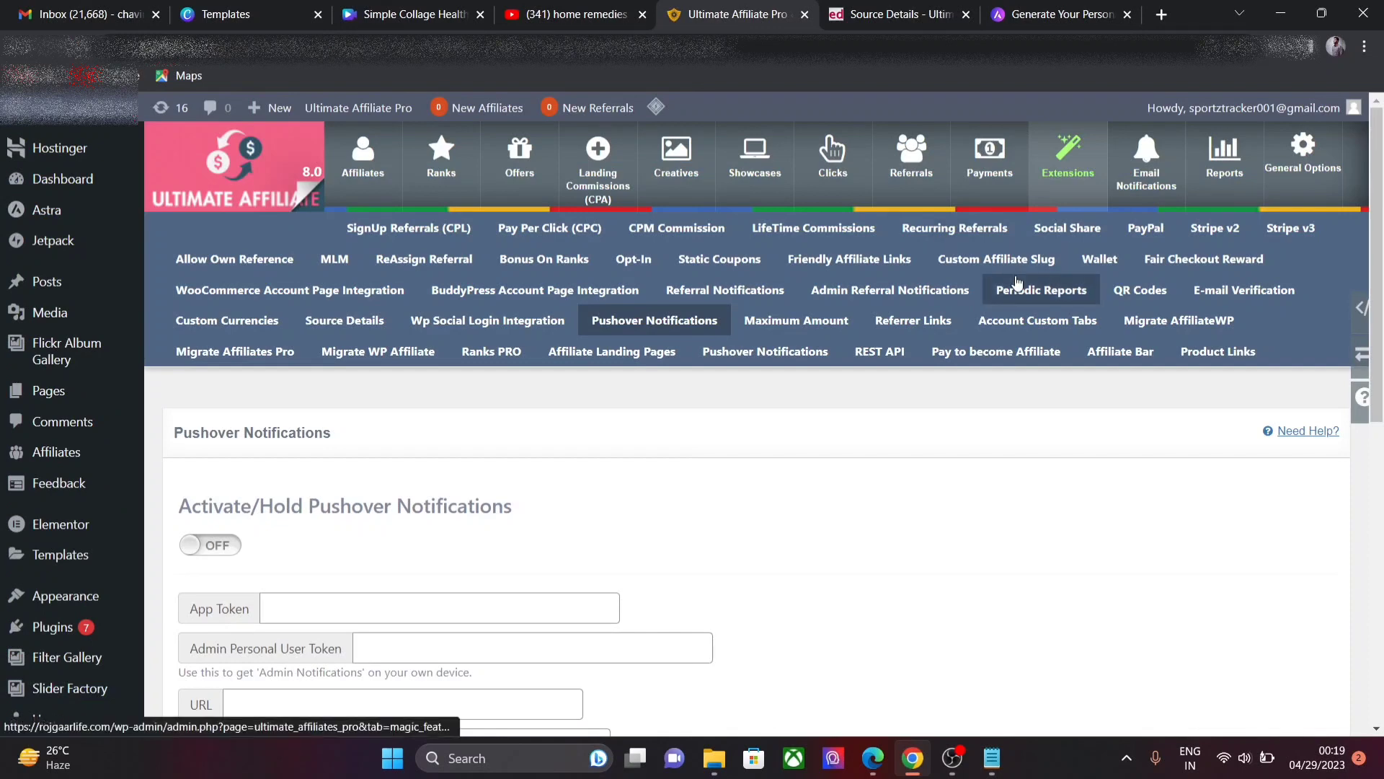
scroll(1358, 216, down, 3)
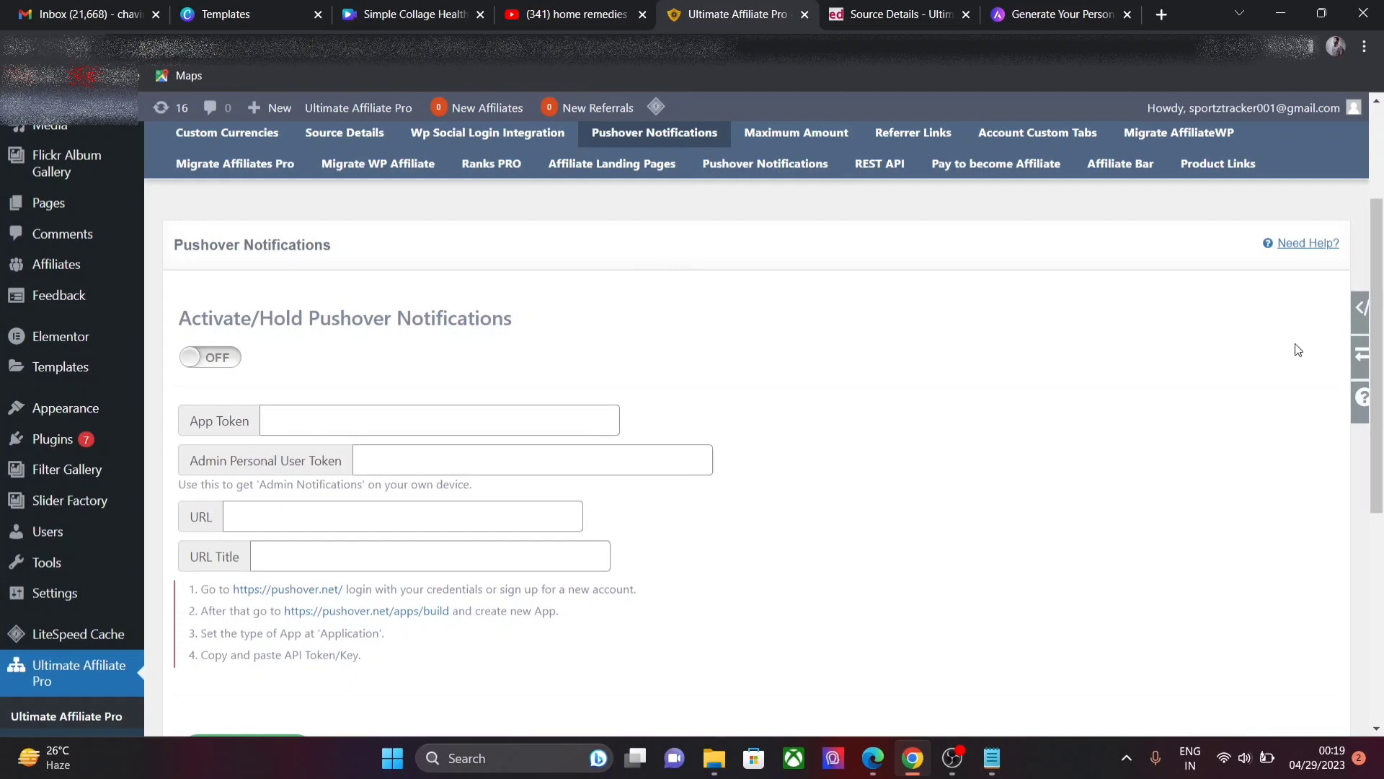
drag(1377, 308, 1381, 204)
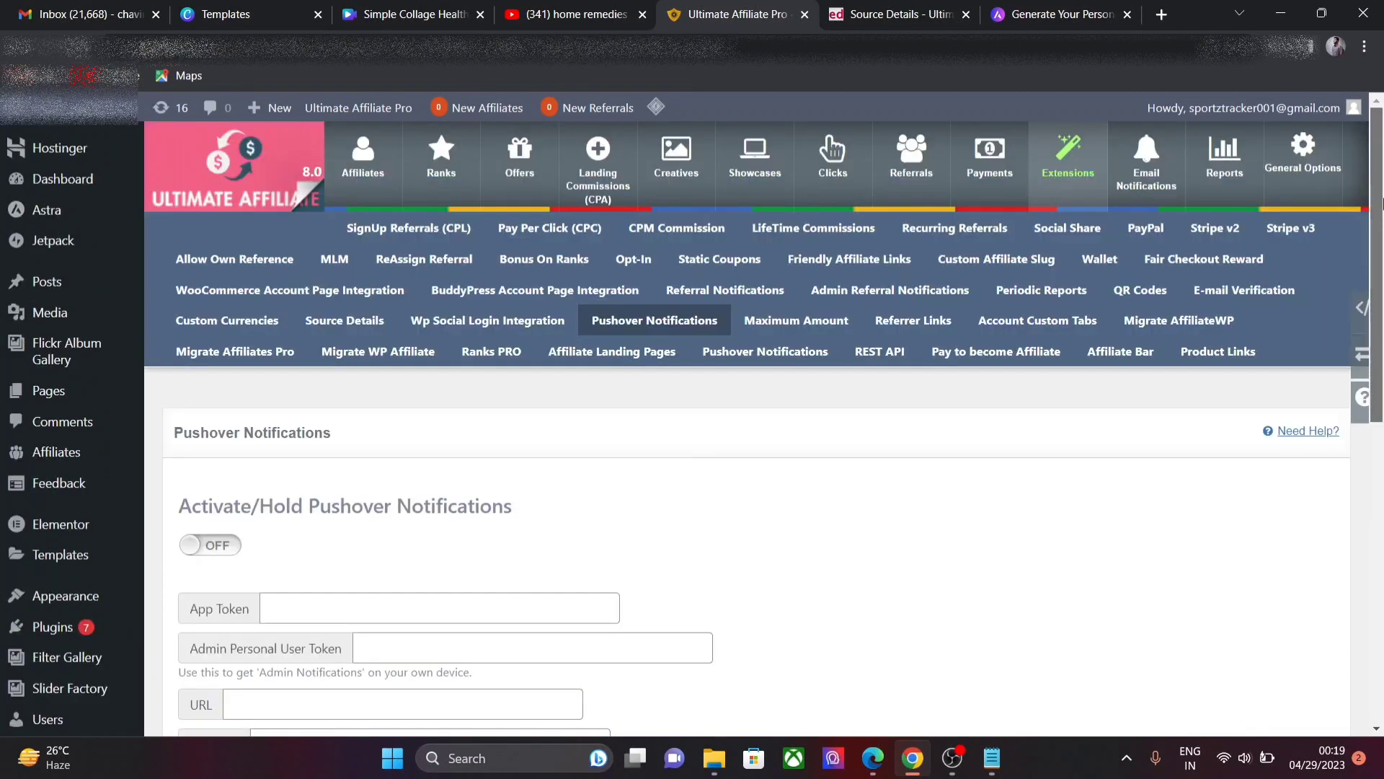
click(786, 321)
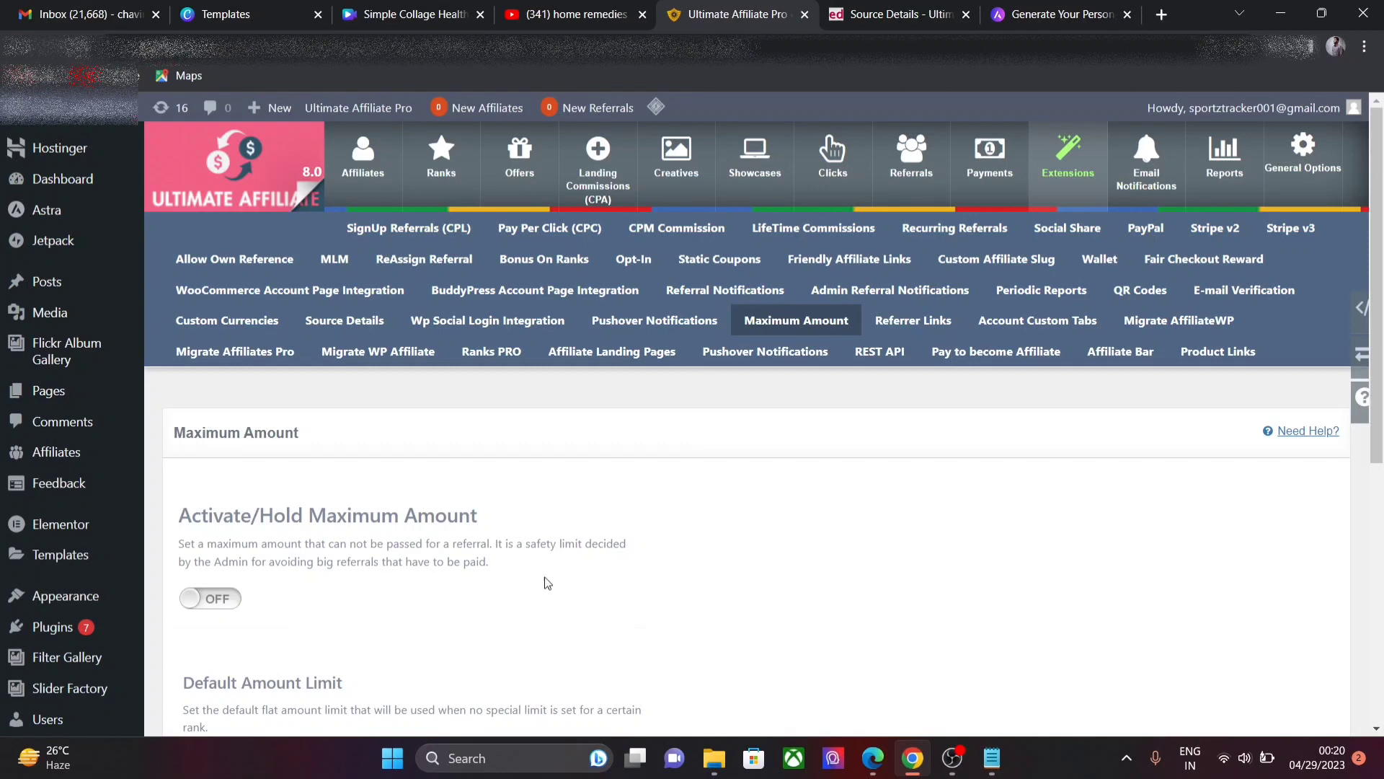
drag(1376, 312, 1375, 448)
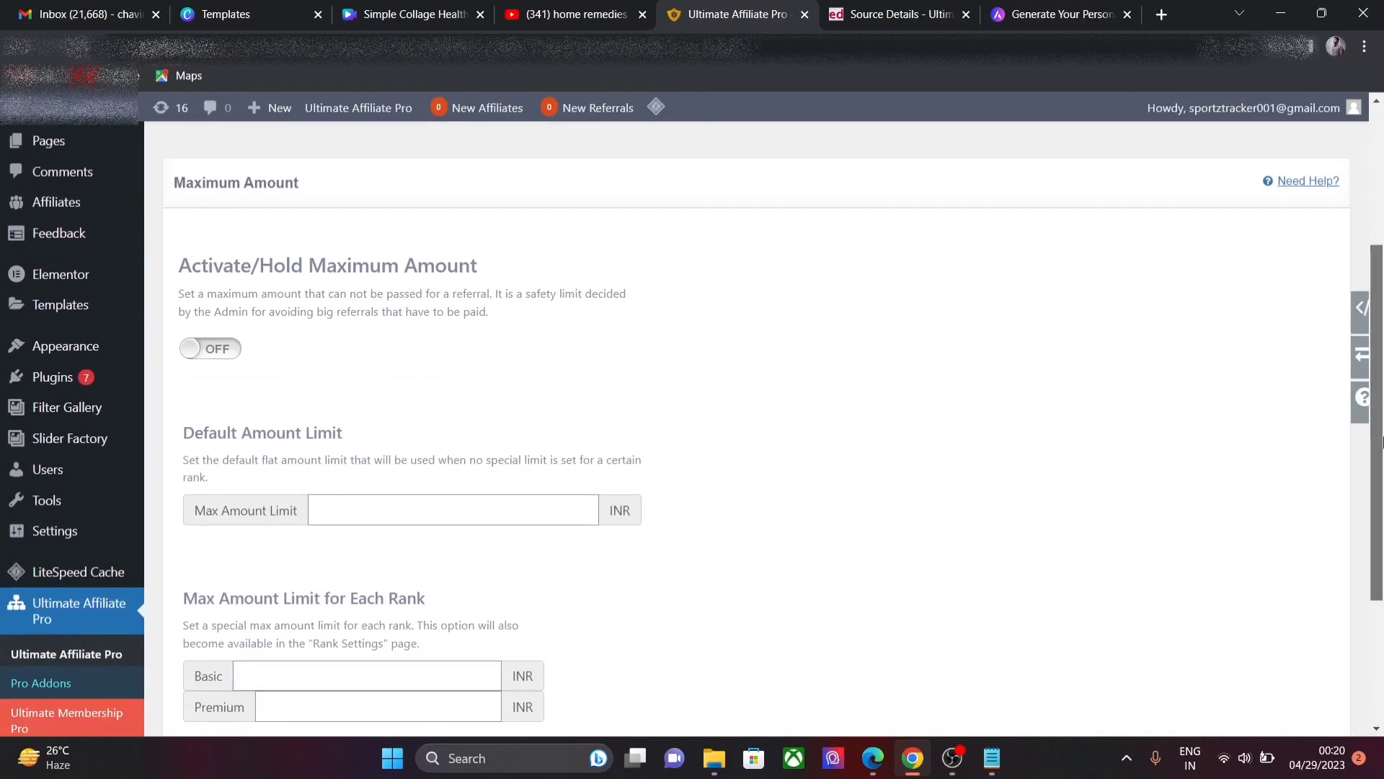
drag(1380, 441, 1379, 302)
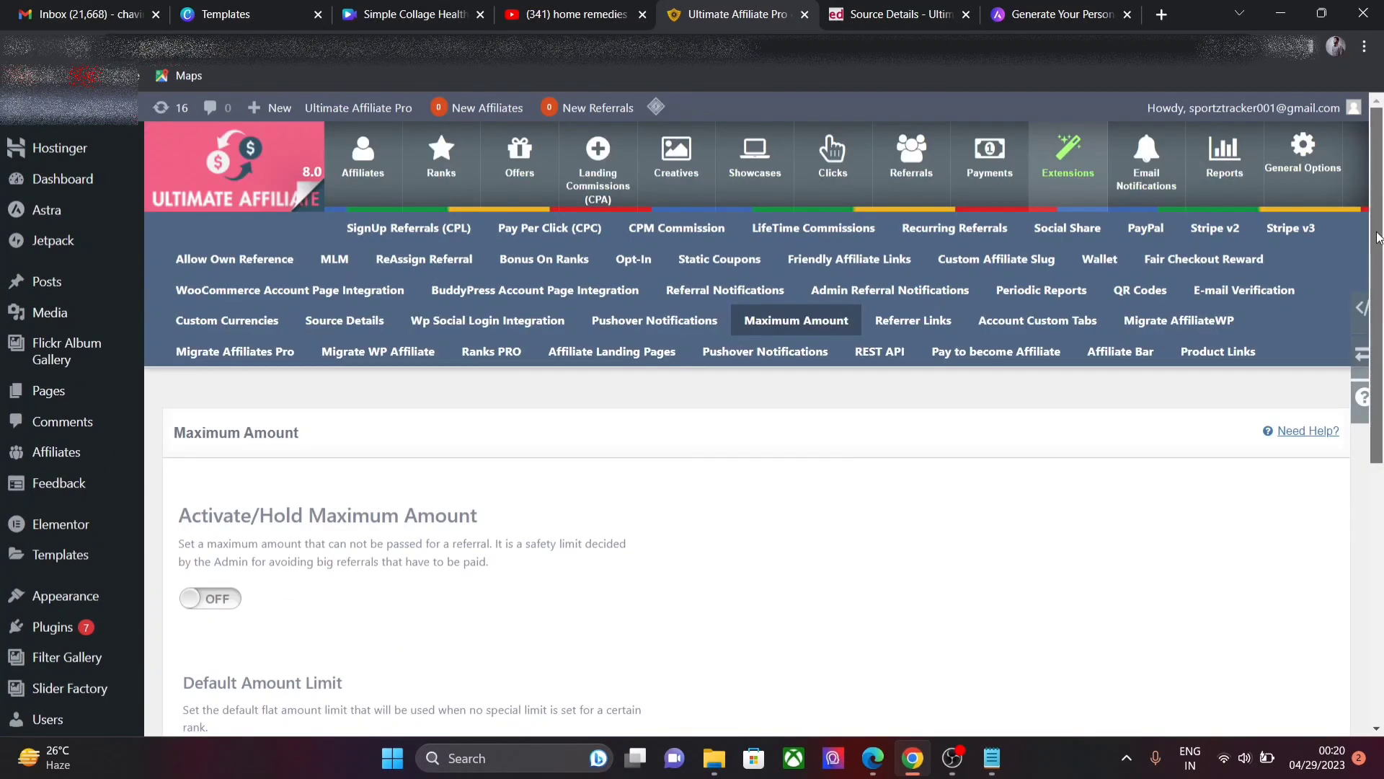
Step: Switch on Referrer Links in the Referrer Links extension
click(894, 325)
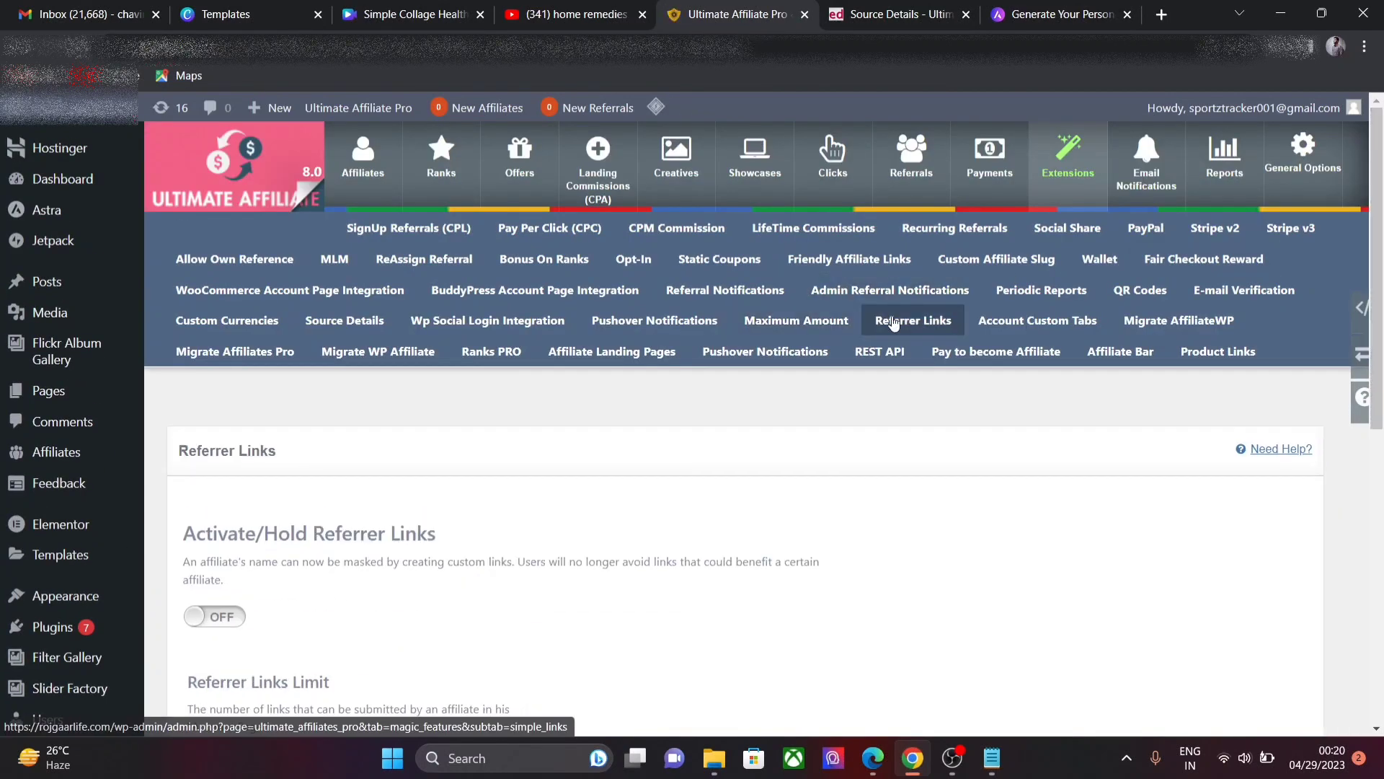
drag(1380, 199, 1380, 300)
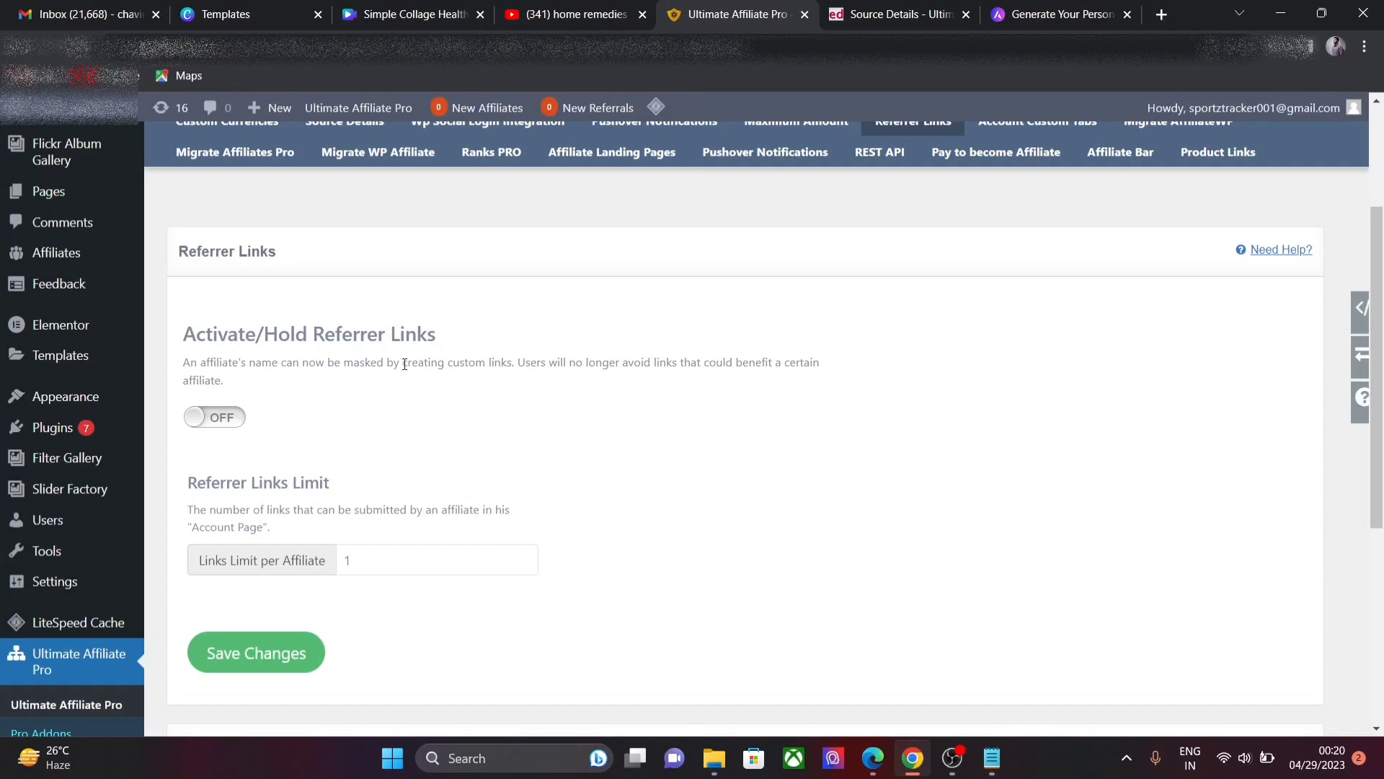
click(213, 418)
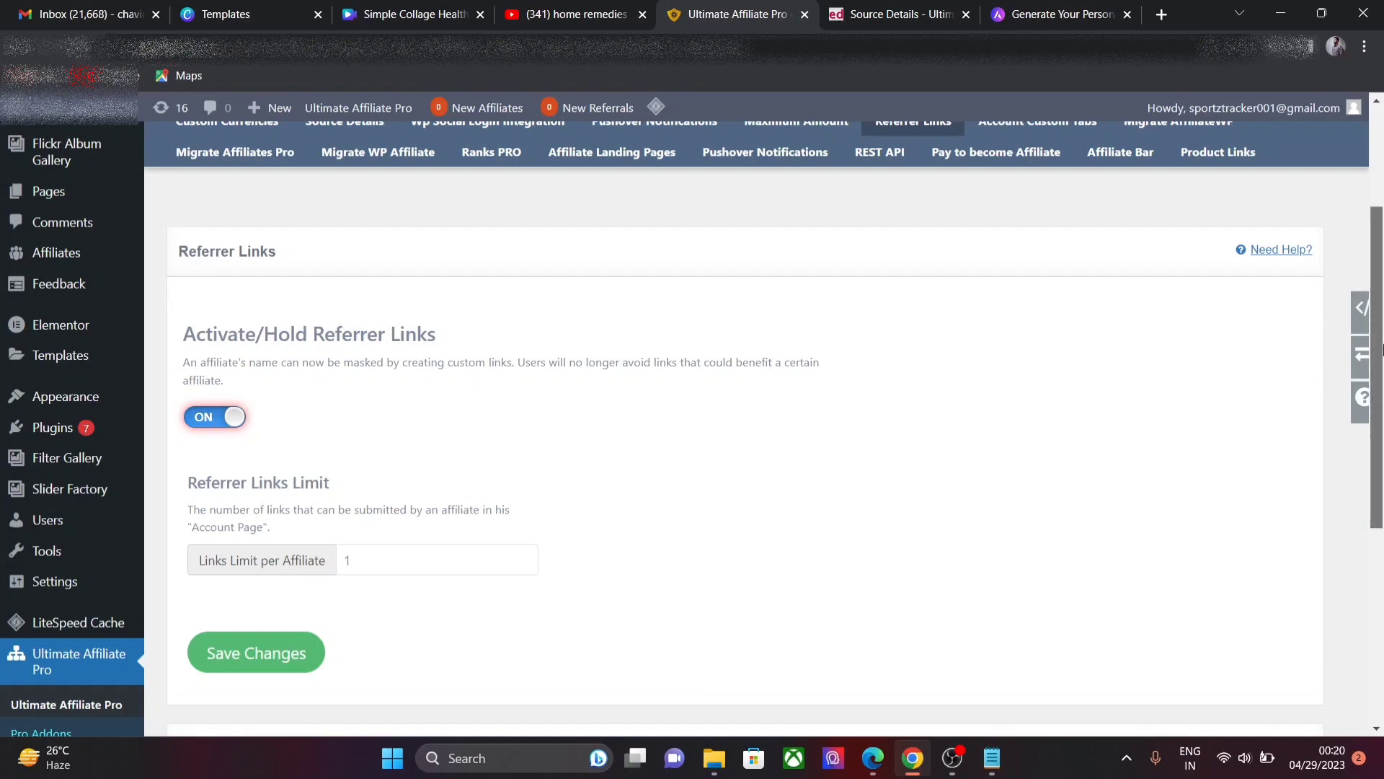
Step: Fill in a new referrer link for the affiliate XYZ1 with the referrer link text sponser
scroll(1378, 412, down, 2)
scroll(1379, 412, down, 2)
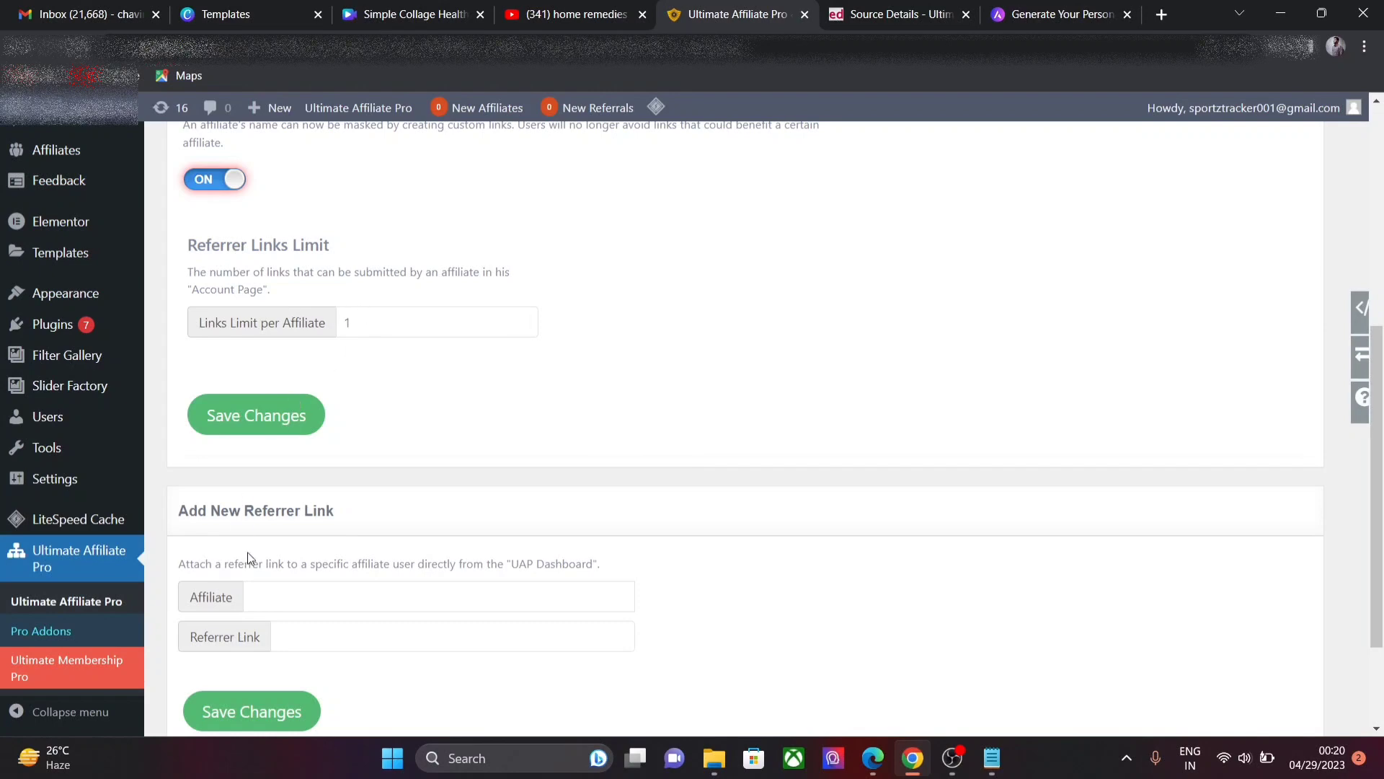
click(261, 596)
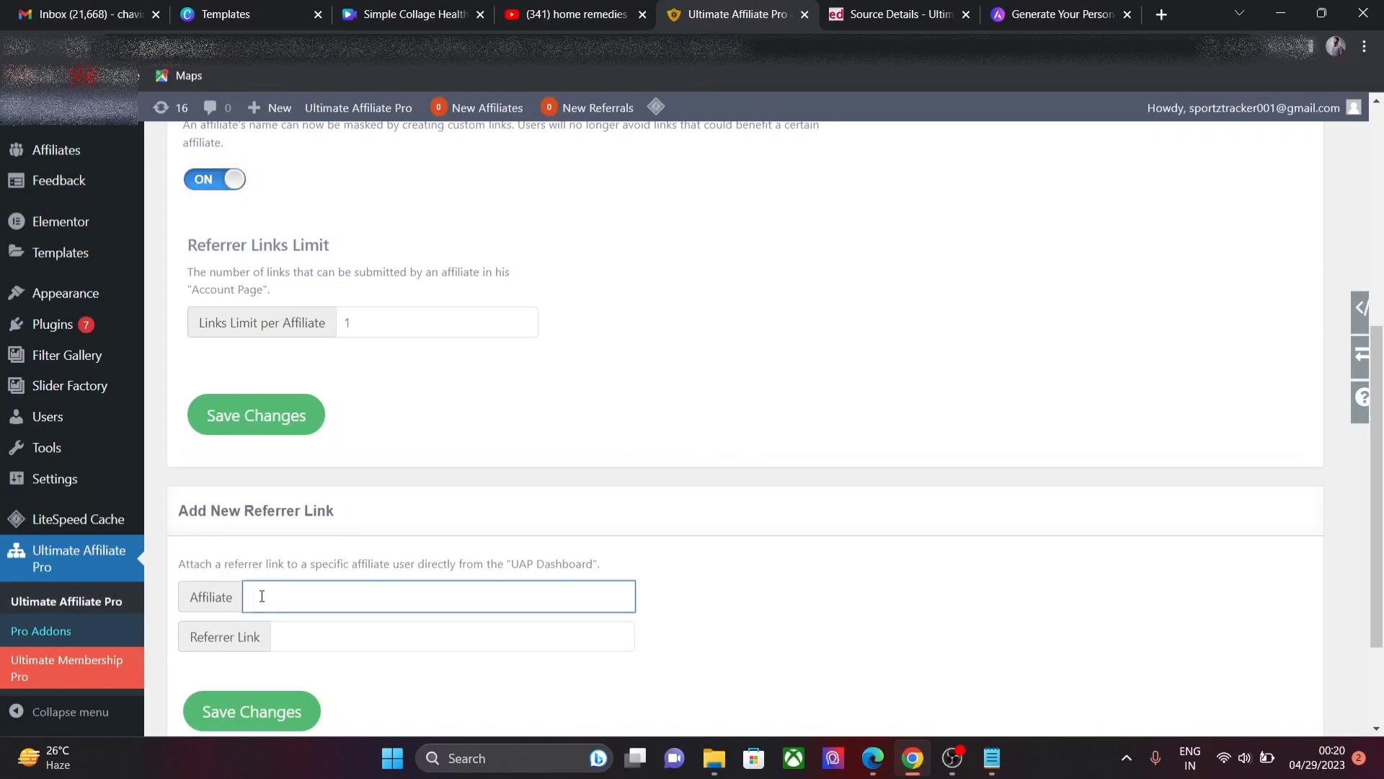
key(ctrl+1)
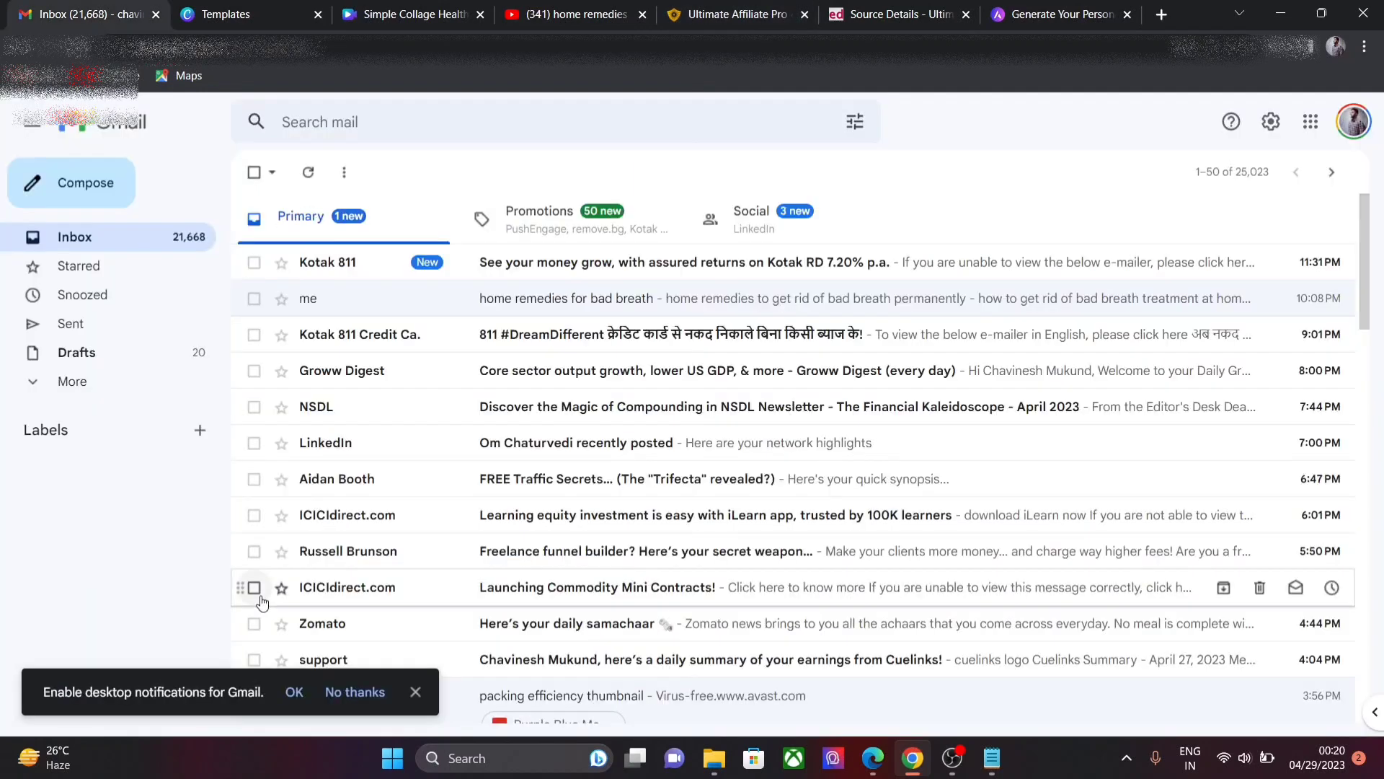
click(729, 23)
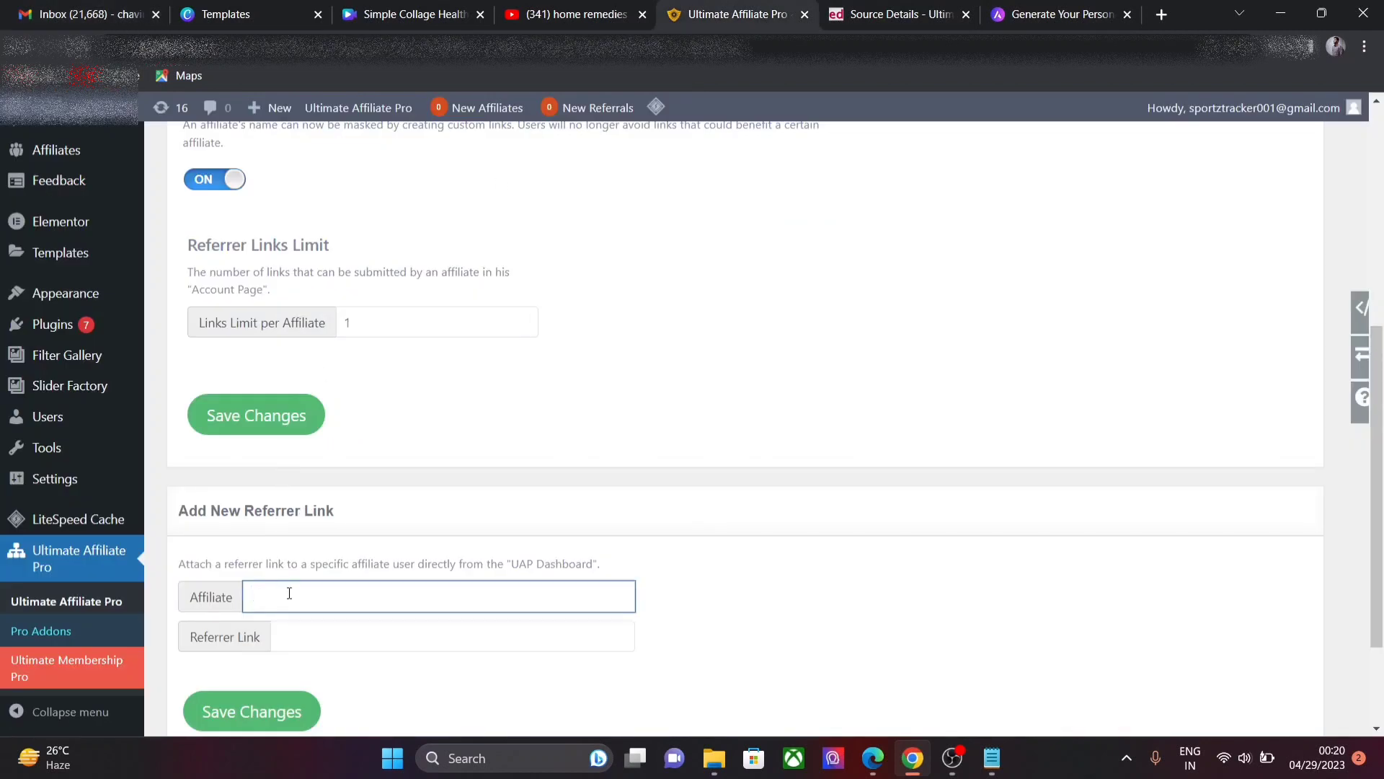
text(xy)
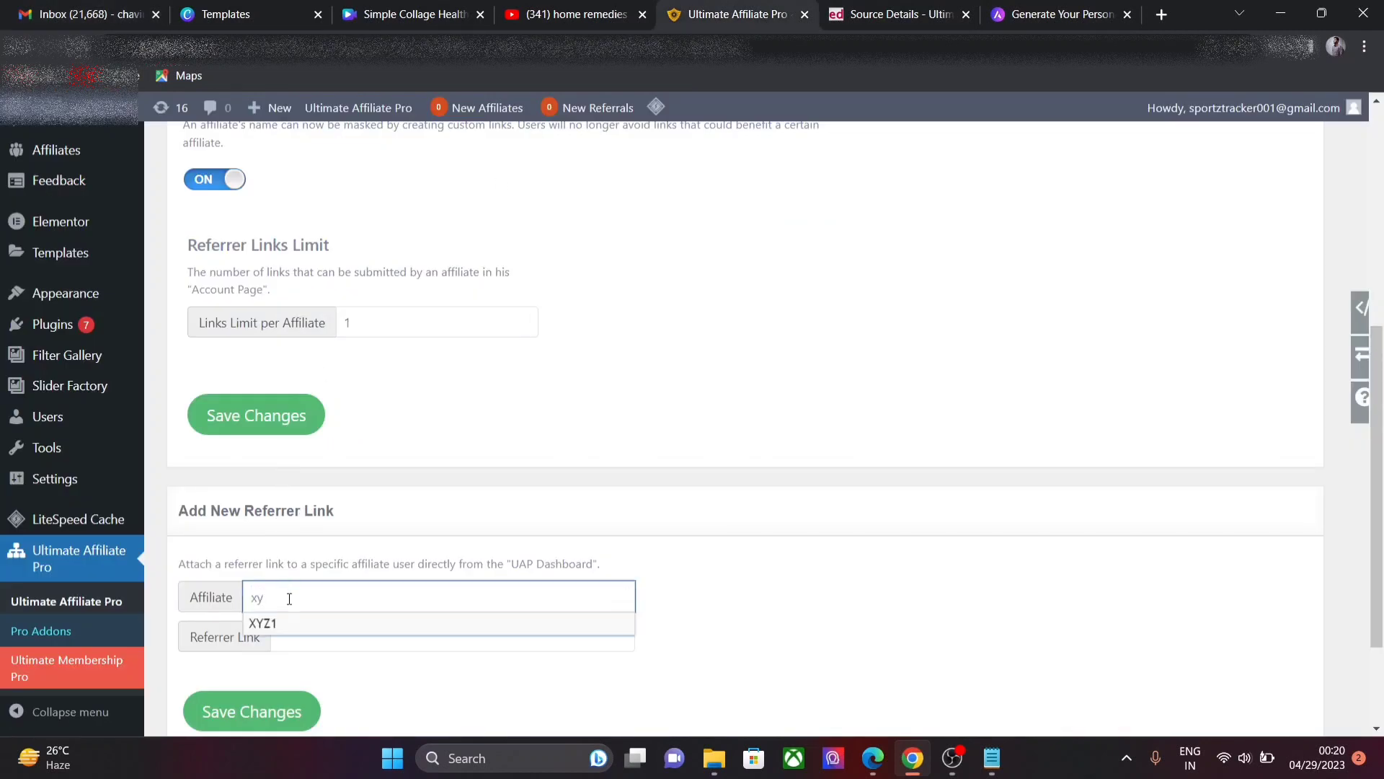
click(288, 623)
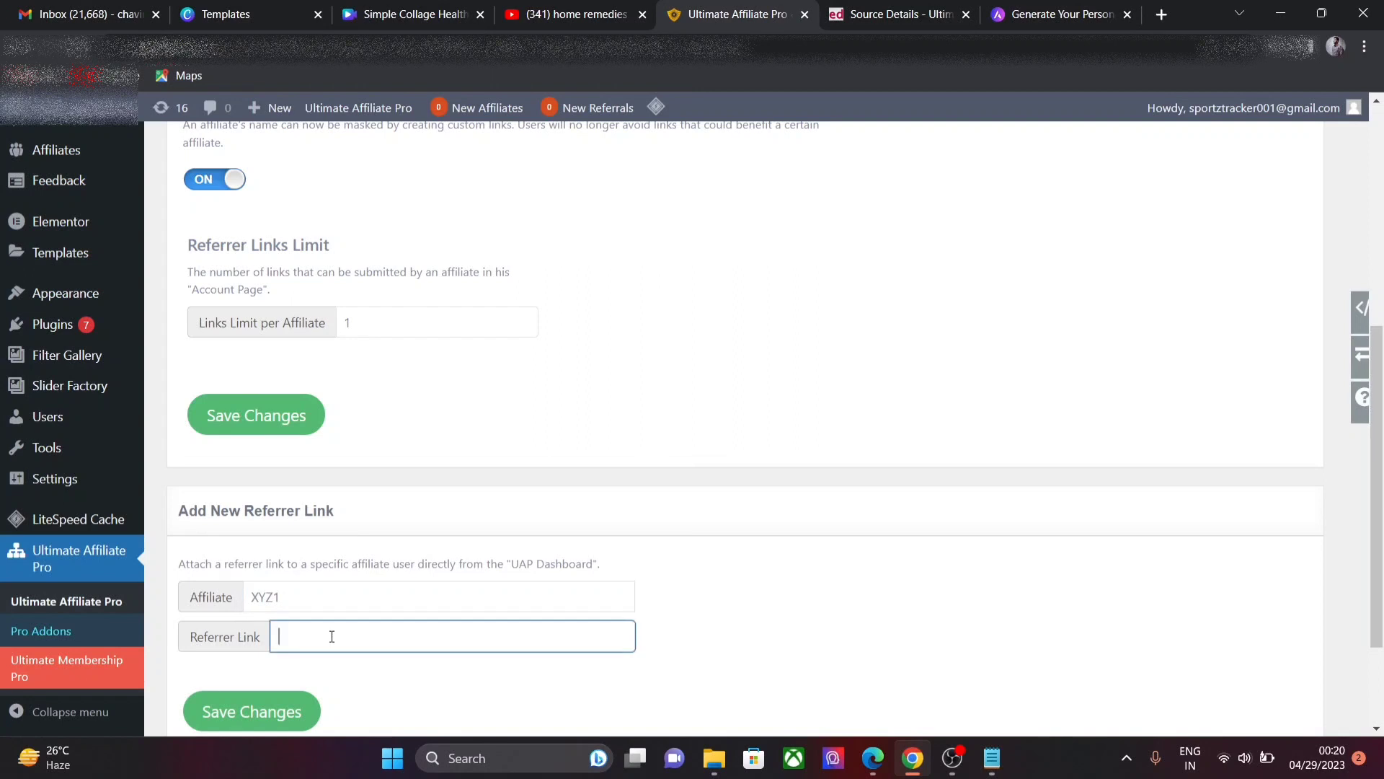
click(332, 636)
text(sponser)
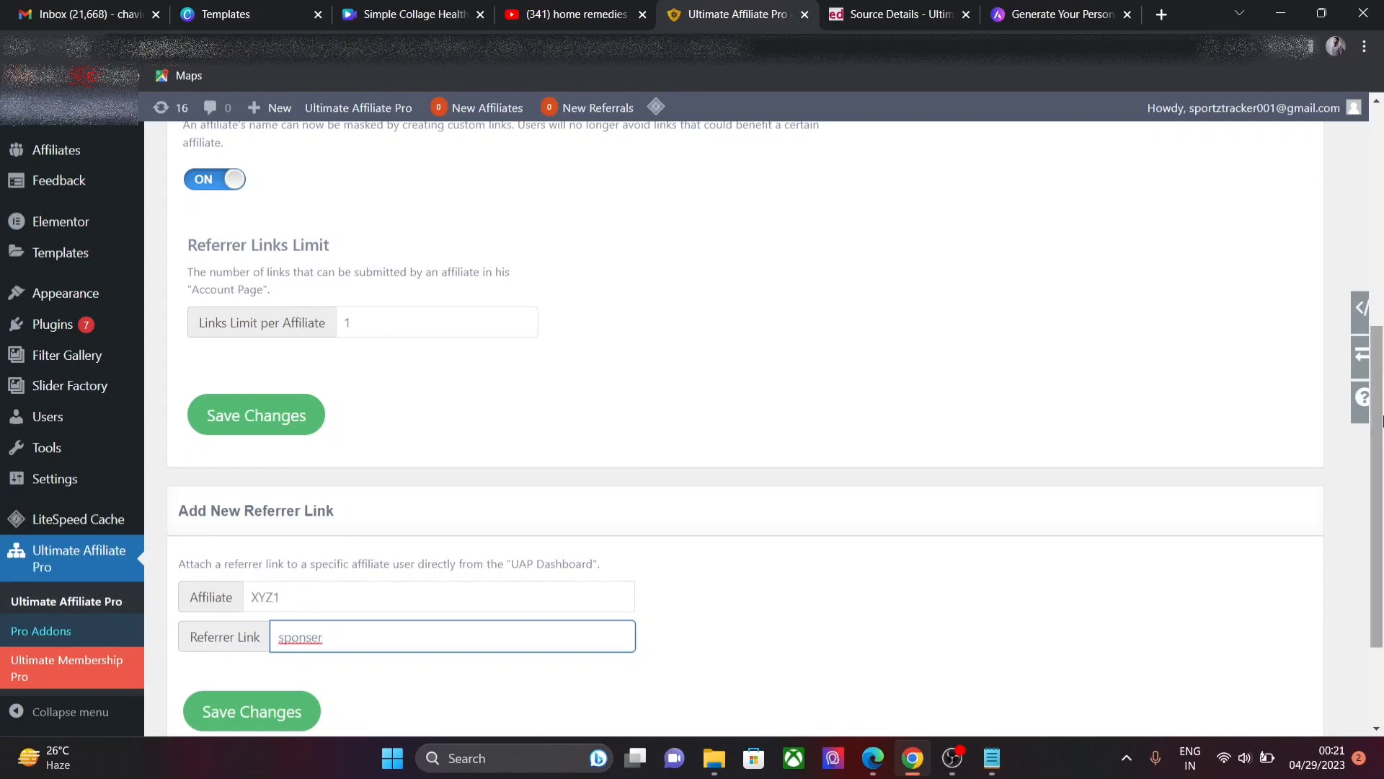
Step: Switch on Customize Menu for the account page in the Account Custom Tabs extension
scroll(1379, 501, up, 6)
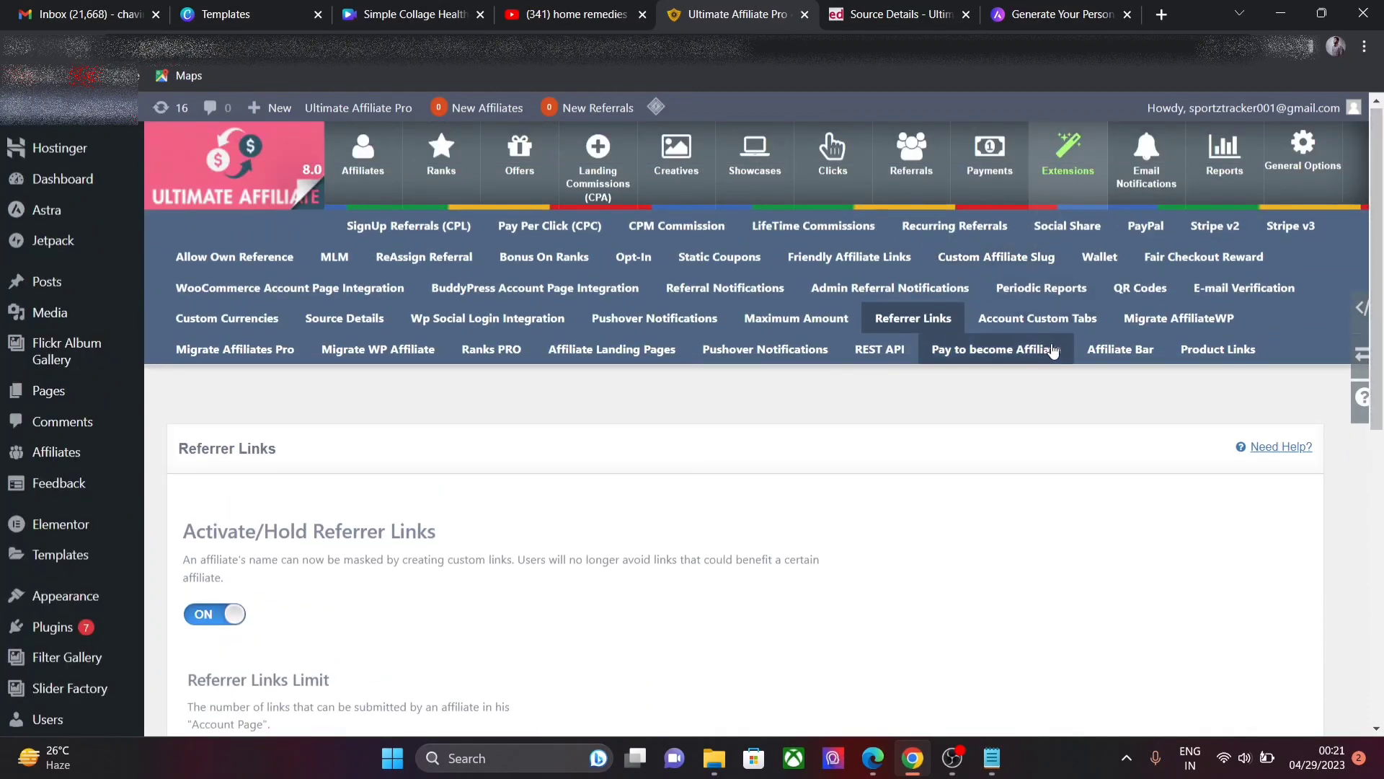
click(1053, 329)
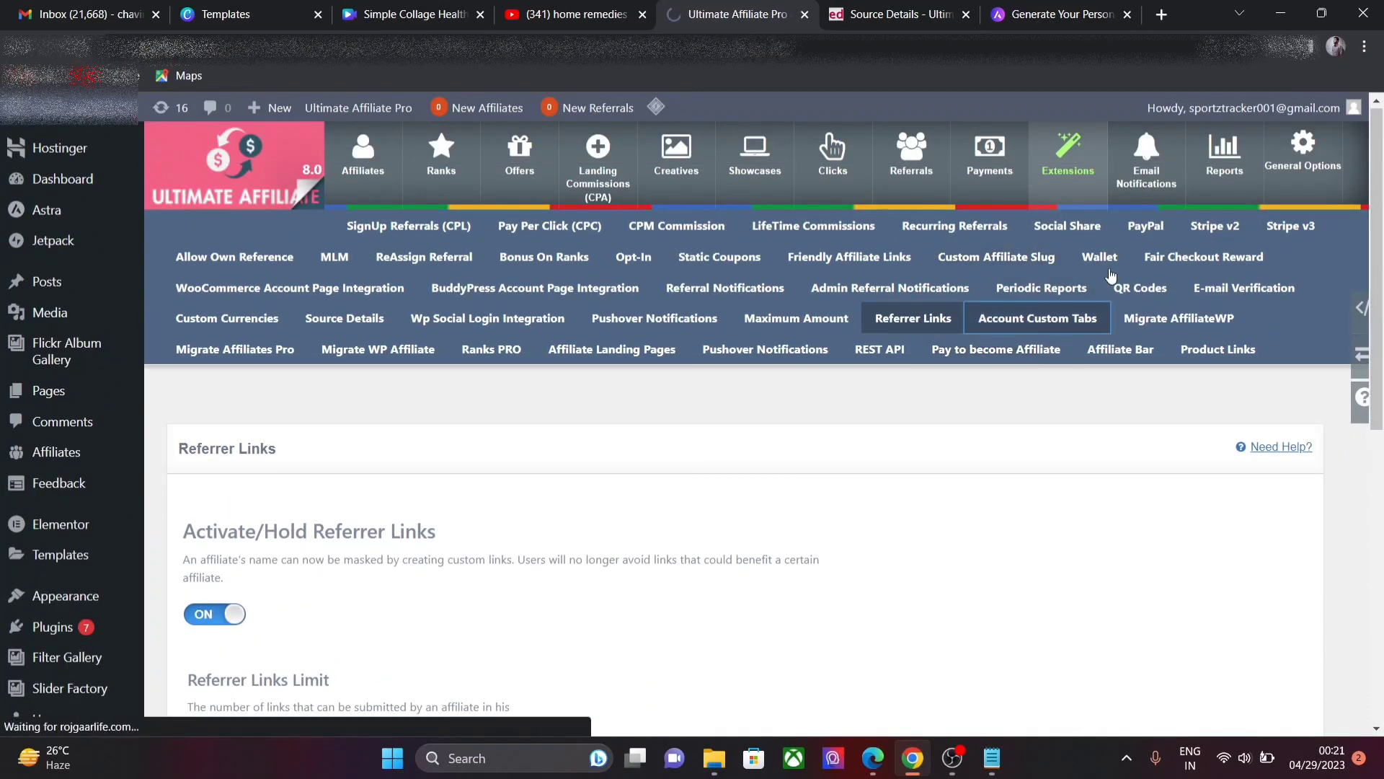
scroll(1381, 220, down, 2)
scroll(1380, 220, down, 2)
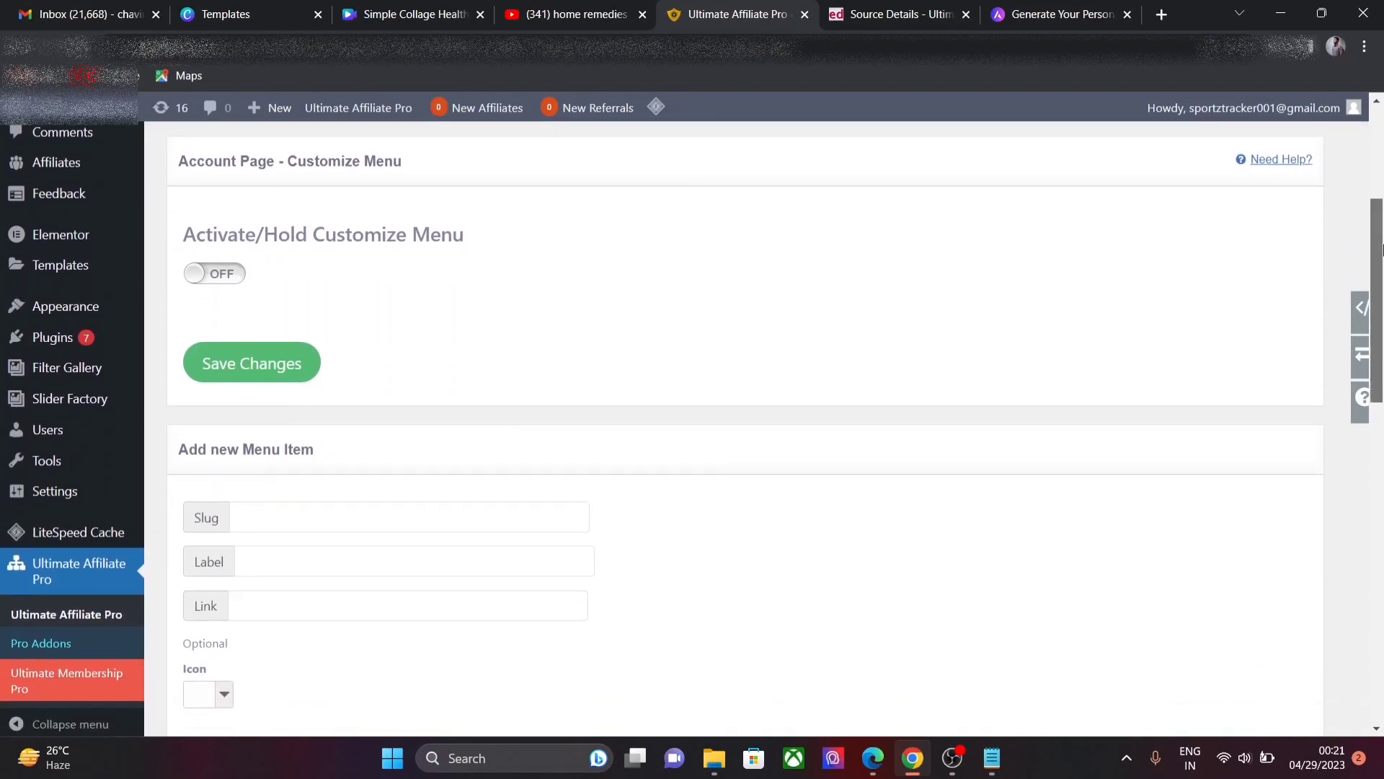
click(212, 276)
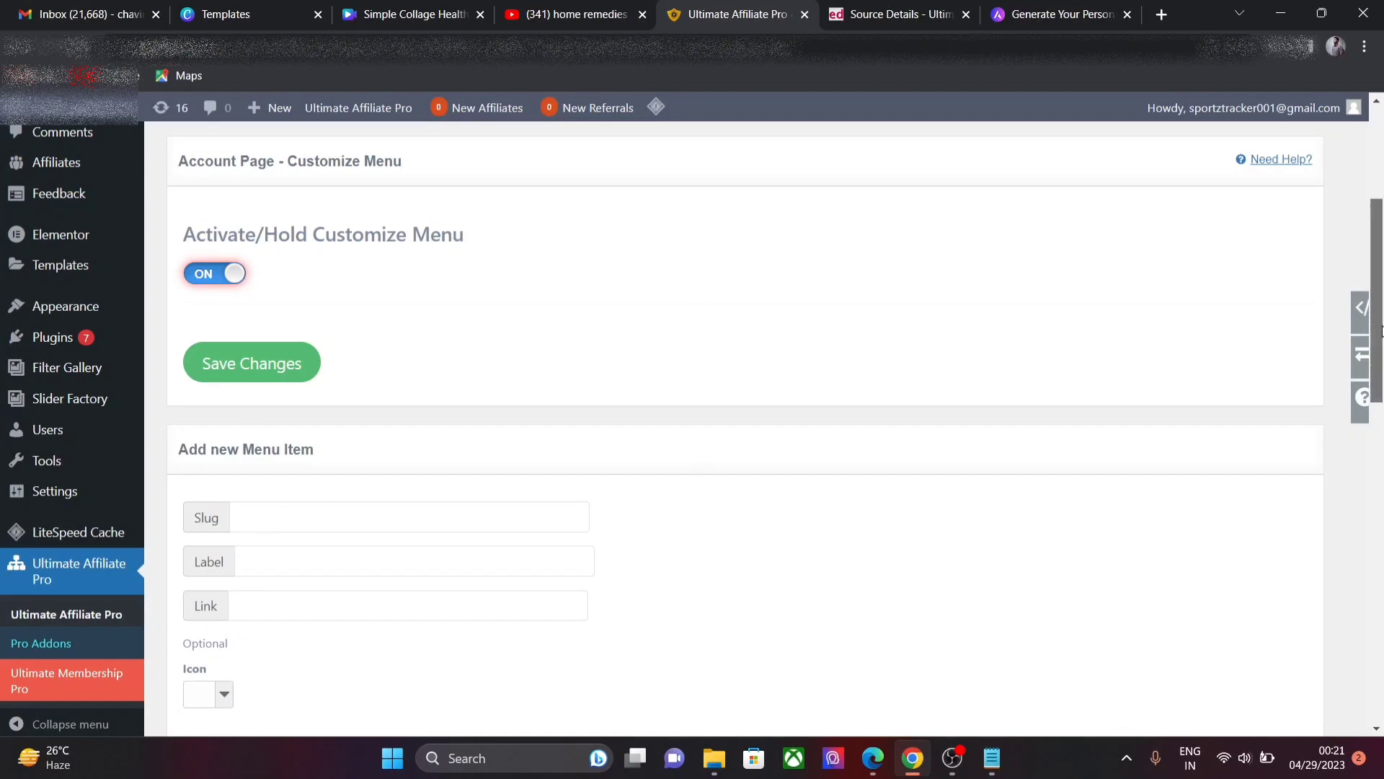
Step: Fill in the new account page menu item with the slug courses and the label courses
mouse_move(1381, 330)
mouse_down()
mouse_move(1381, 398)
mouse_move(1382, 353)
mouse_up()
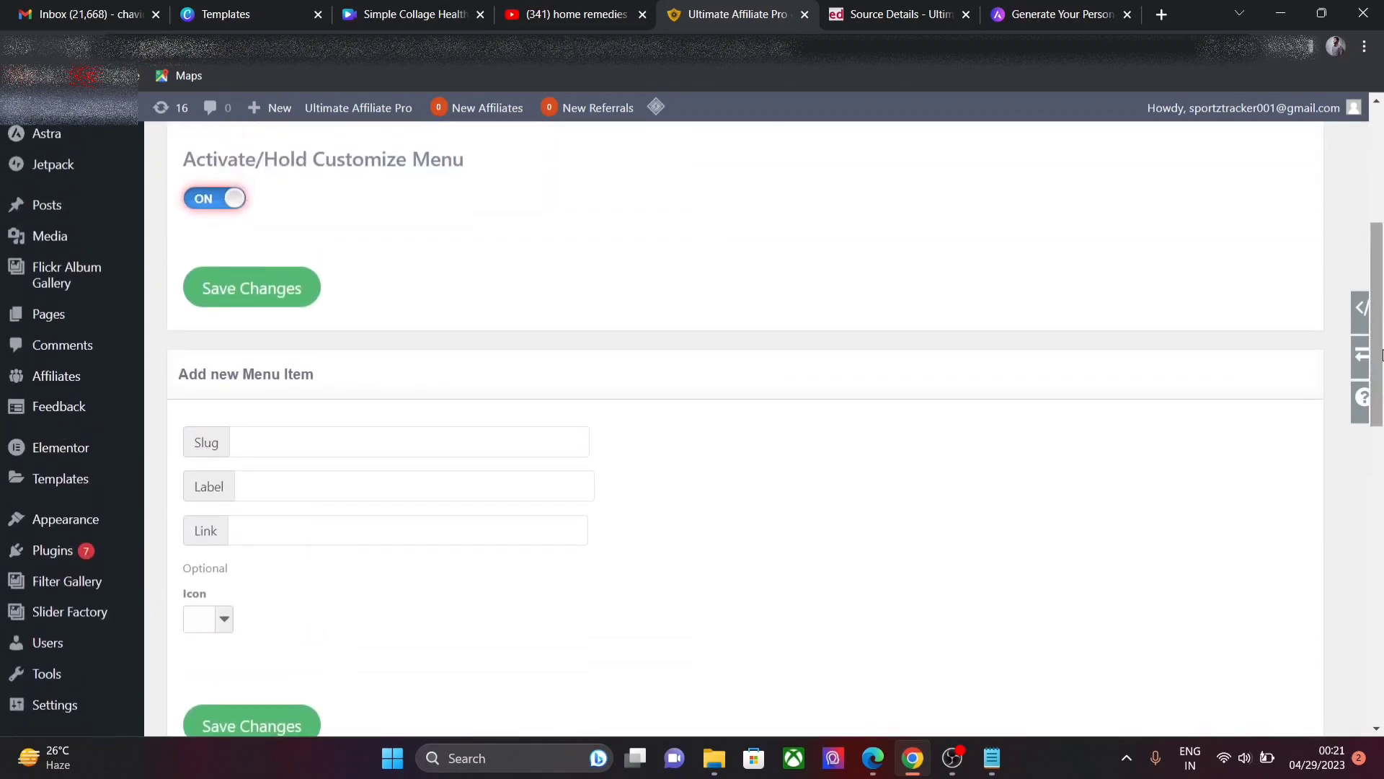
click(351, 447)
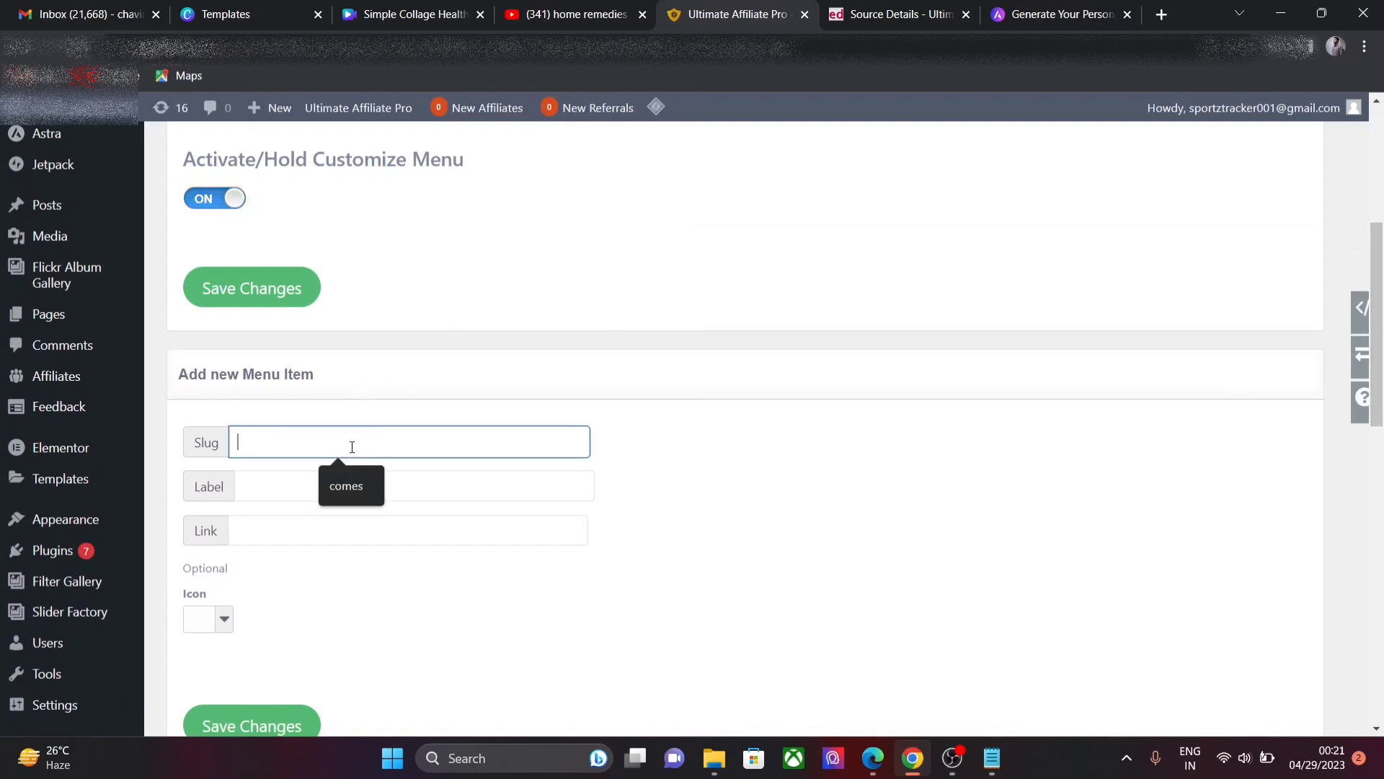
text(cou)
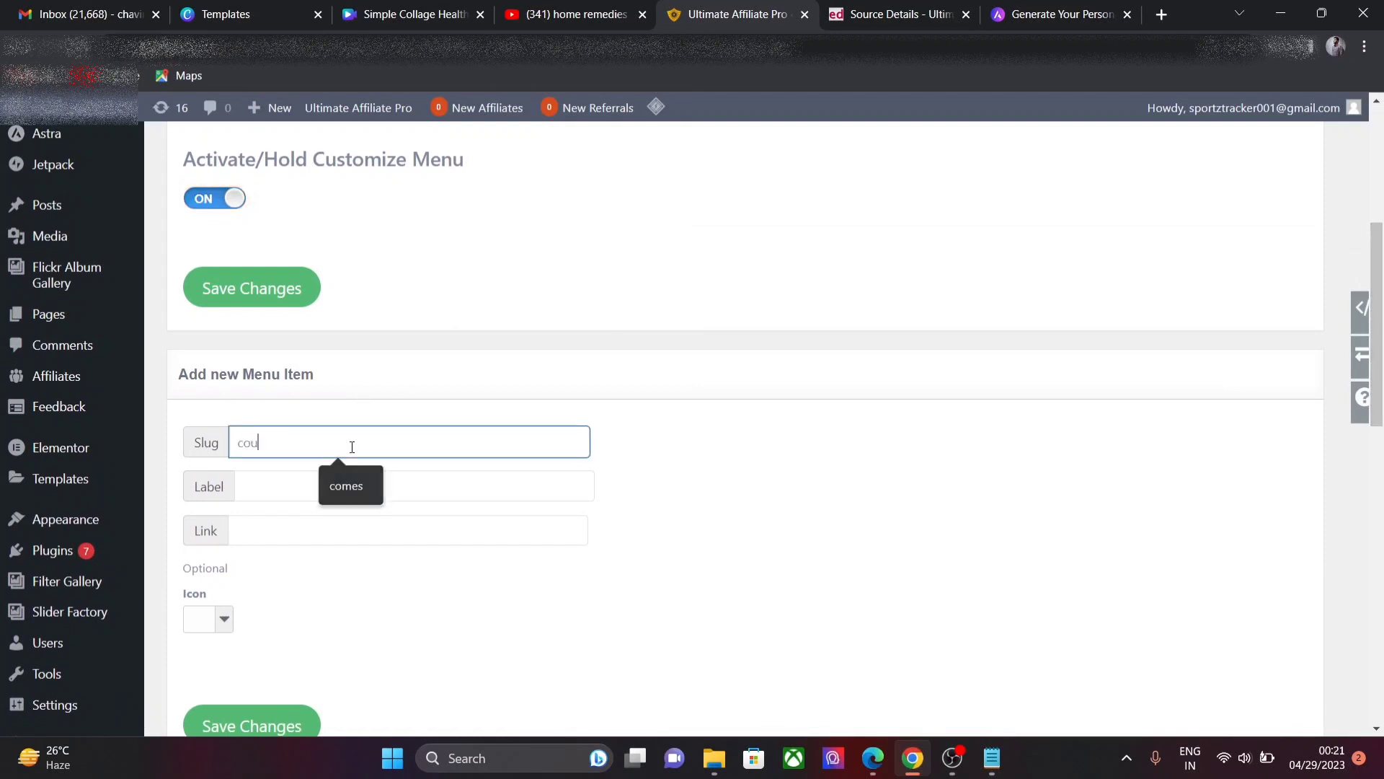
text(rses)
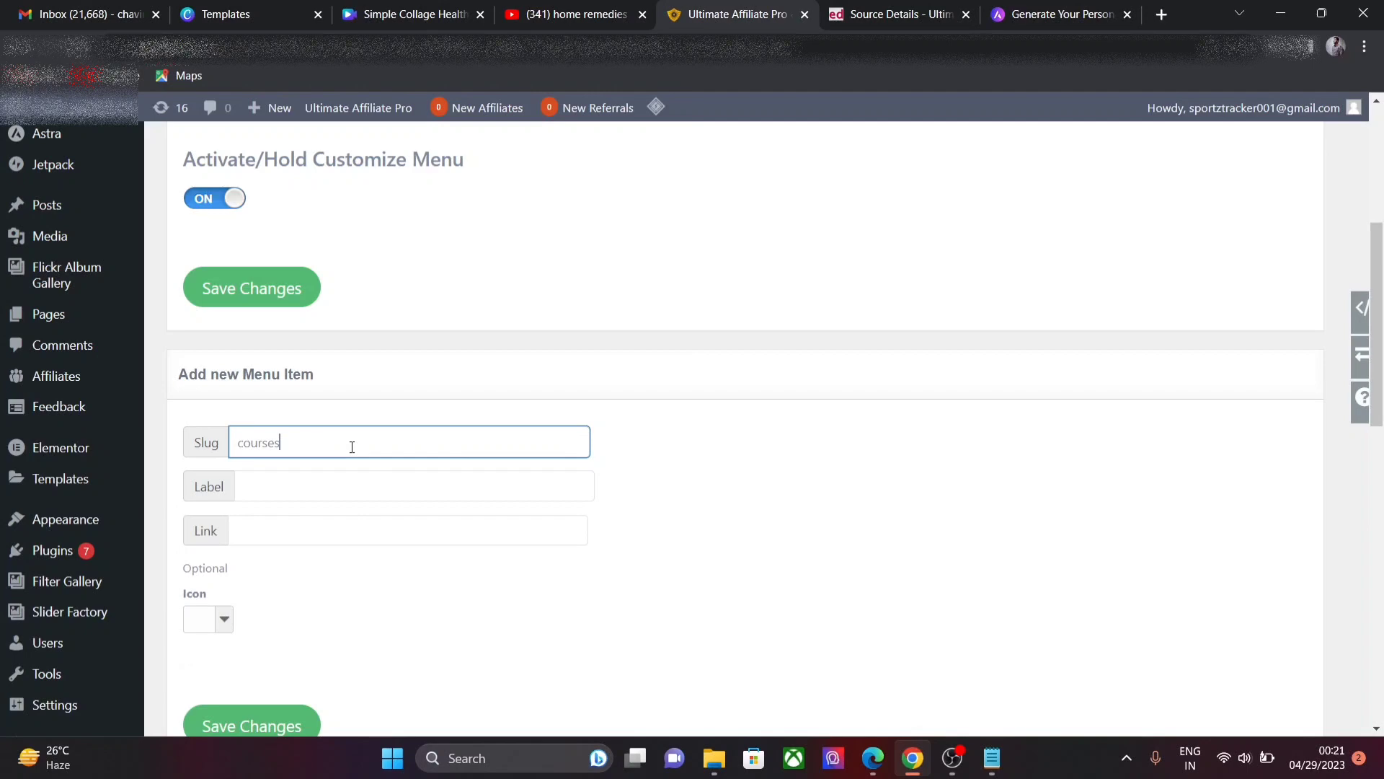
click(326, 489)
text(courses)
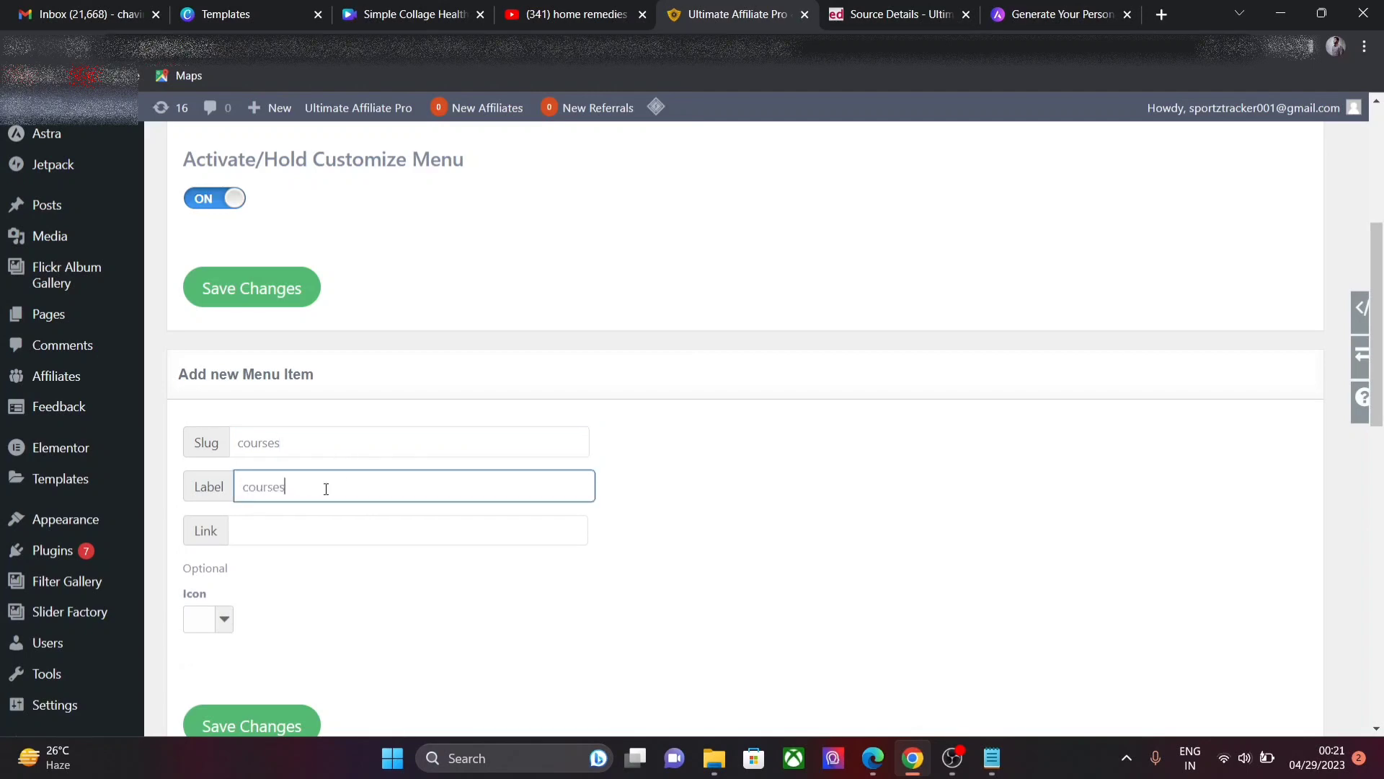
click(307, 534)
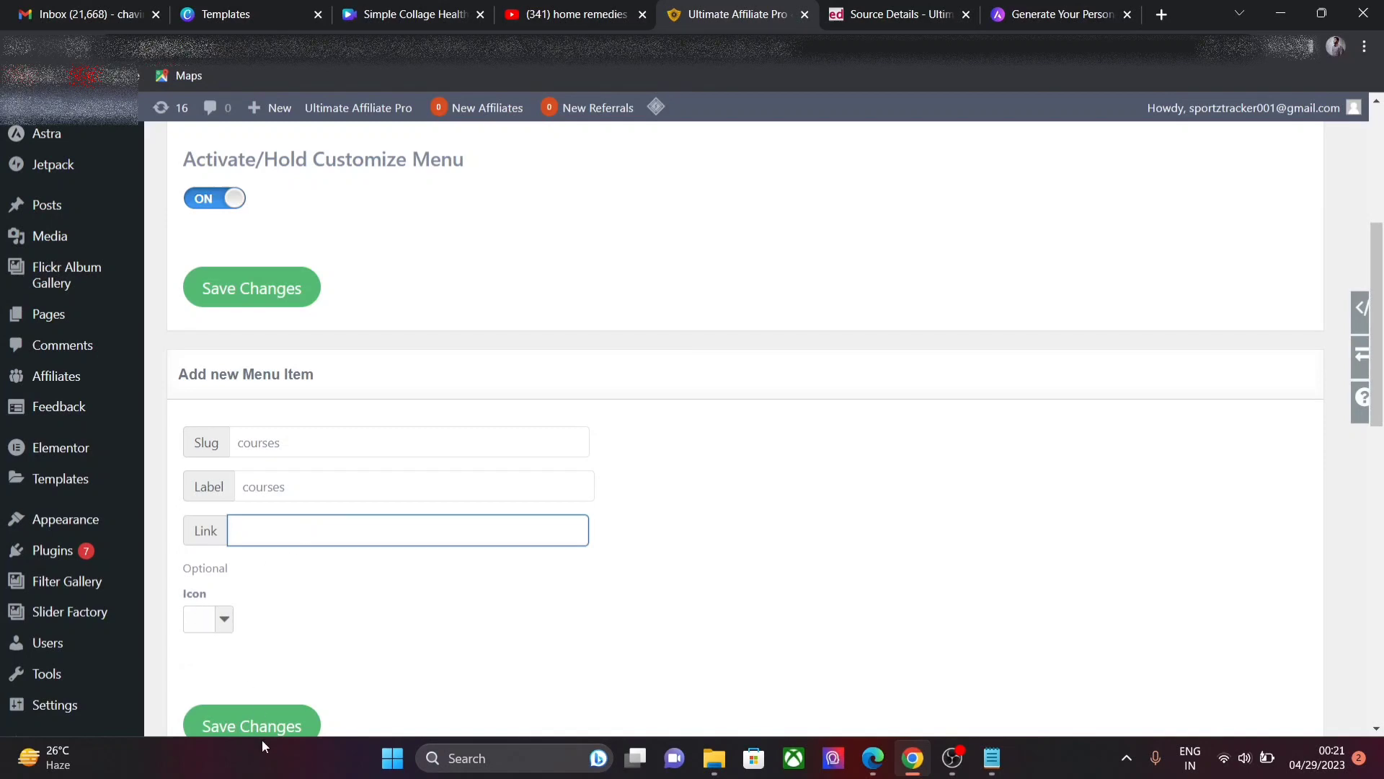
Step: Trigger the AffiliateWP migration with the Basic rank assigned, and look over the Affiliates Pro migration options
scroll(1380, 282, up, 5)
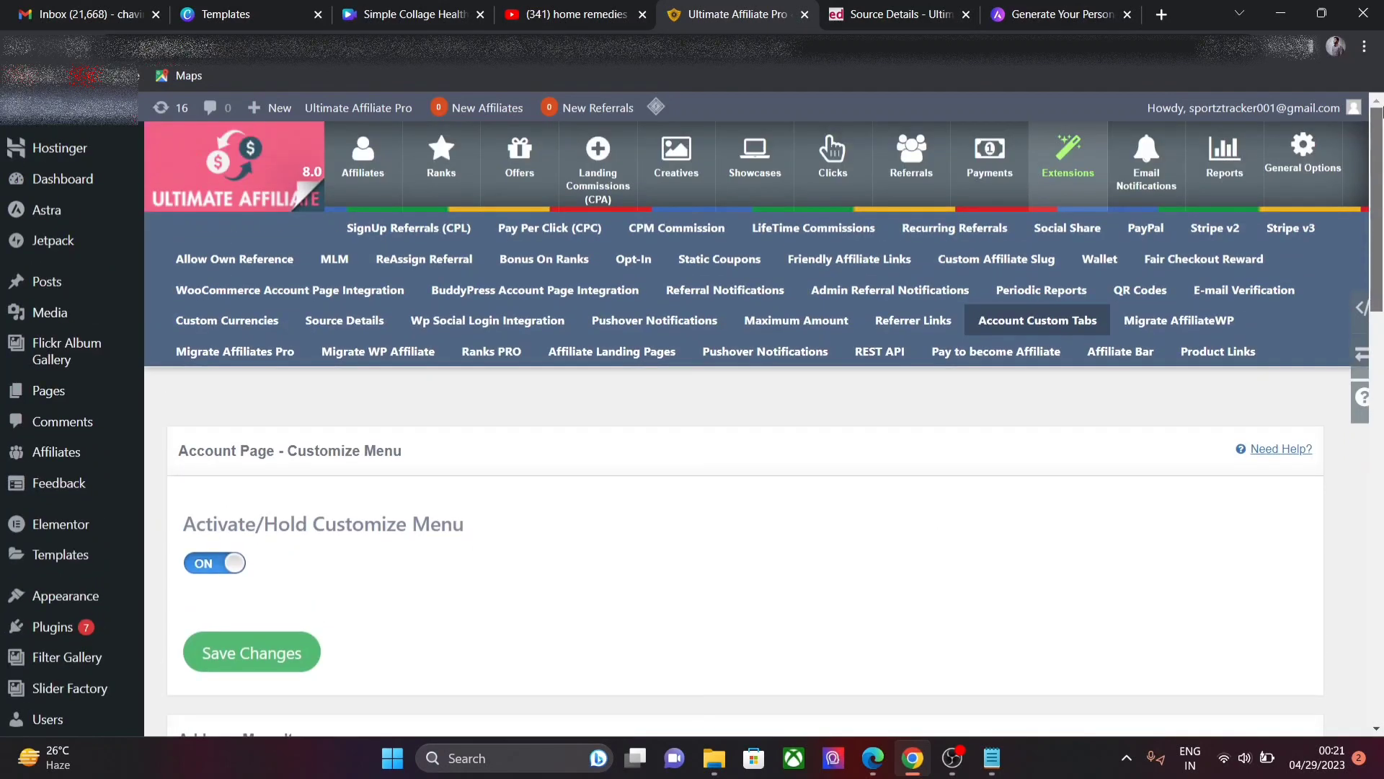
click(1188, 320)
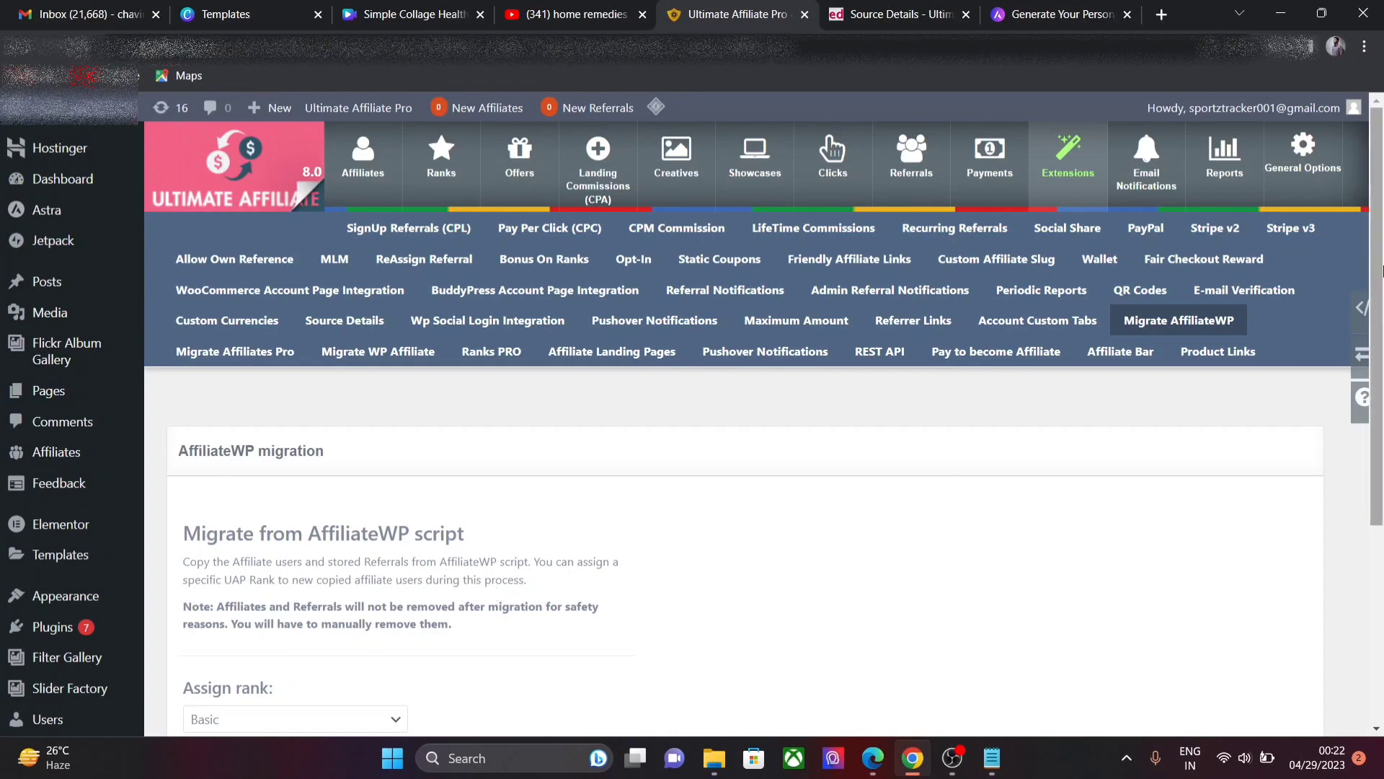
drag(1377, 300, 1382, 496)
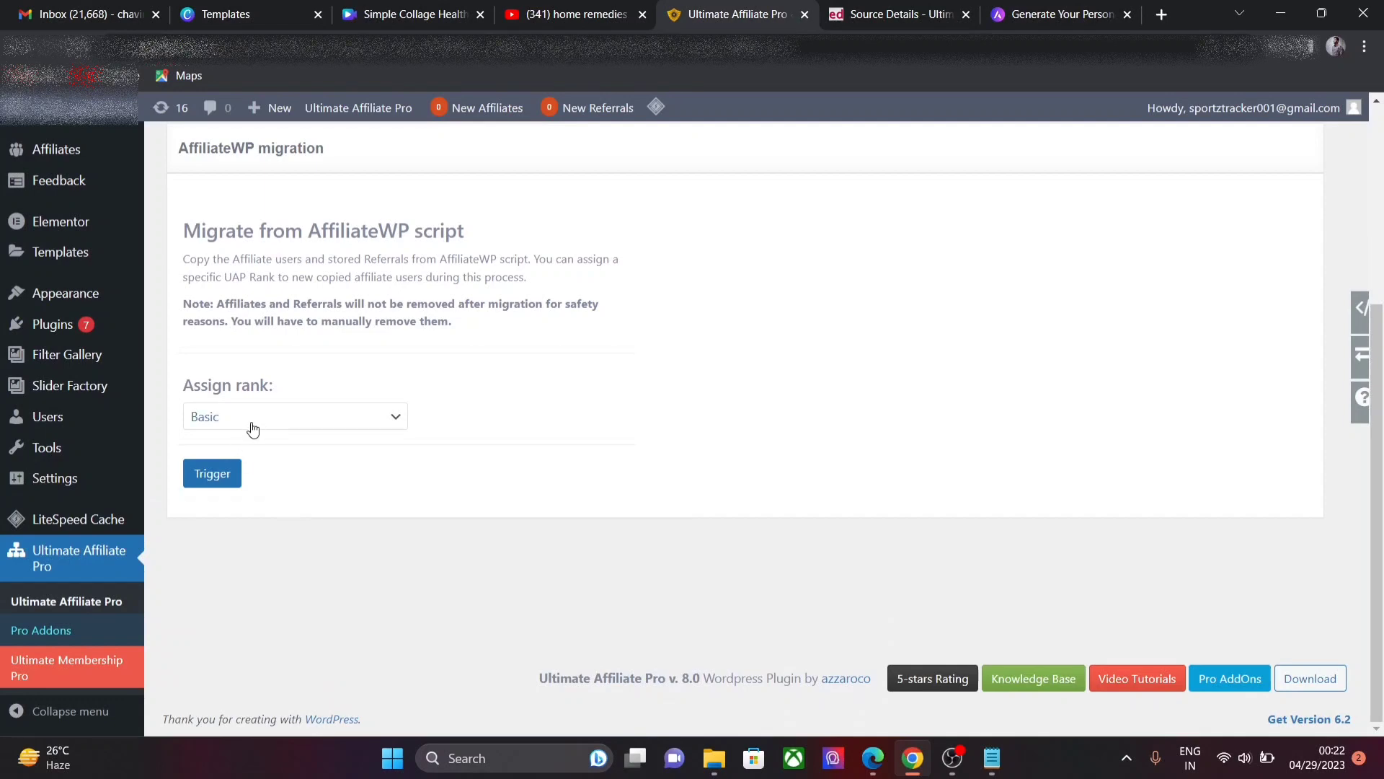
click(216, 480)
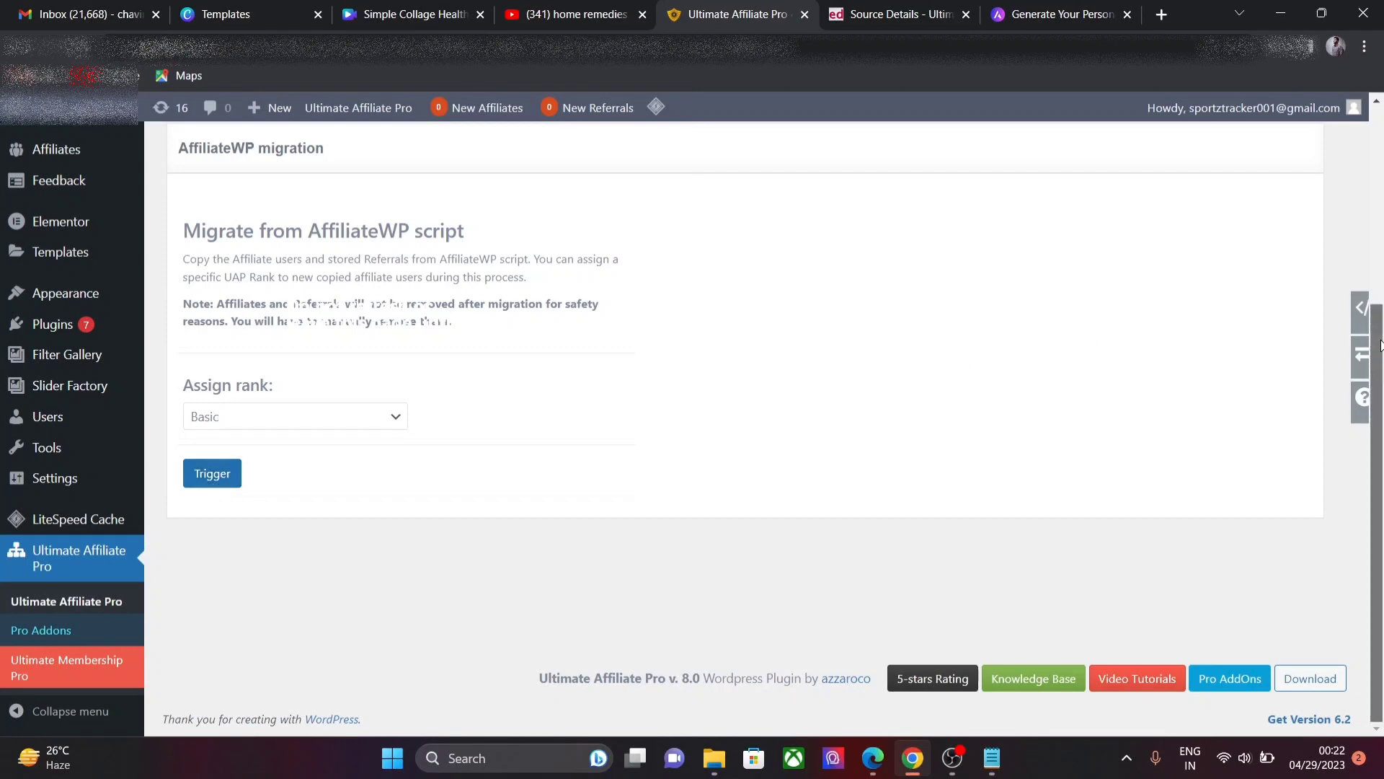
scroll(1381, 317, up, 1)
drag(1381, 318, 1373, 139)
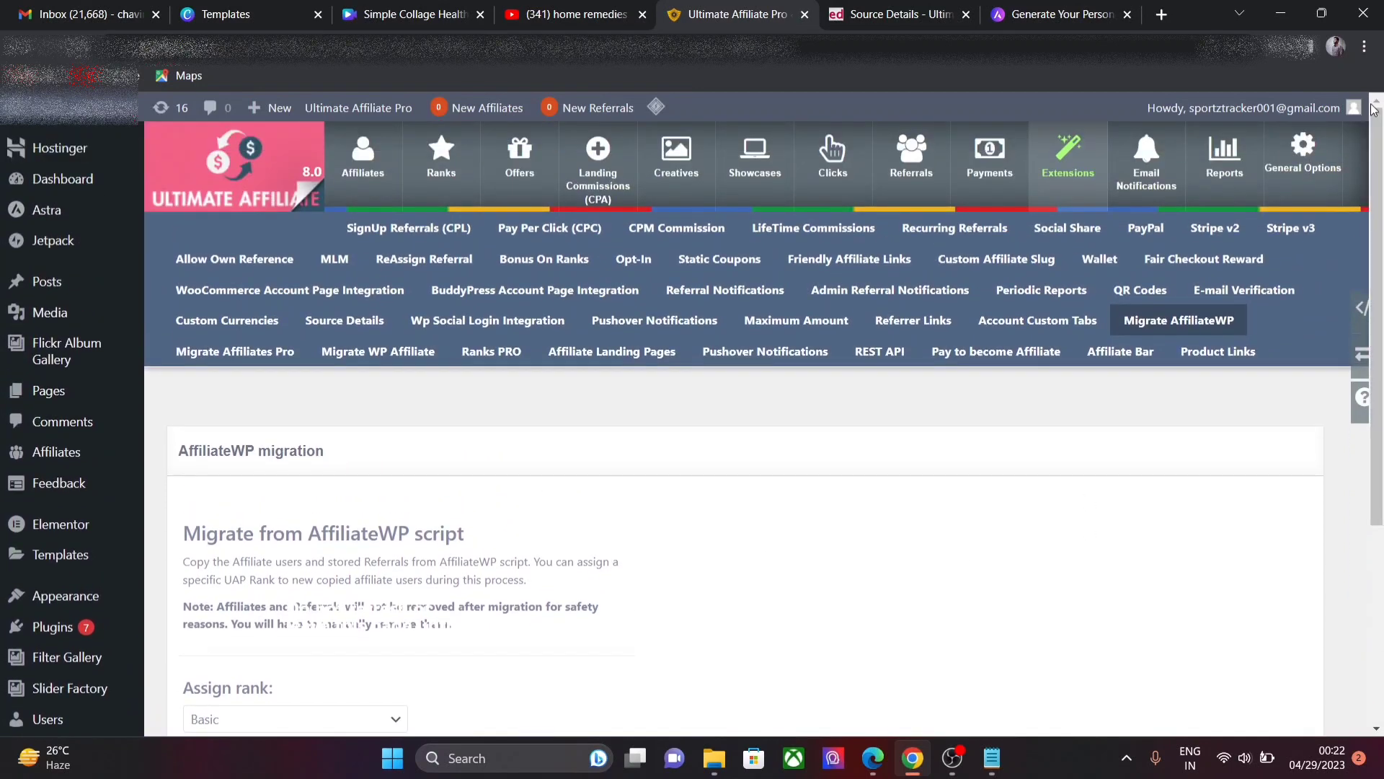
click(251, 357)
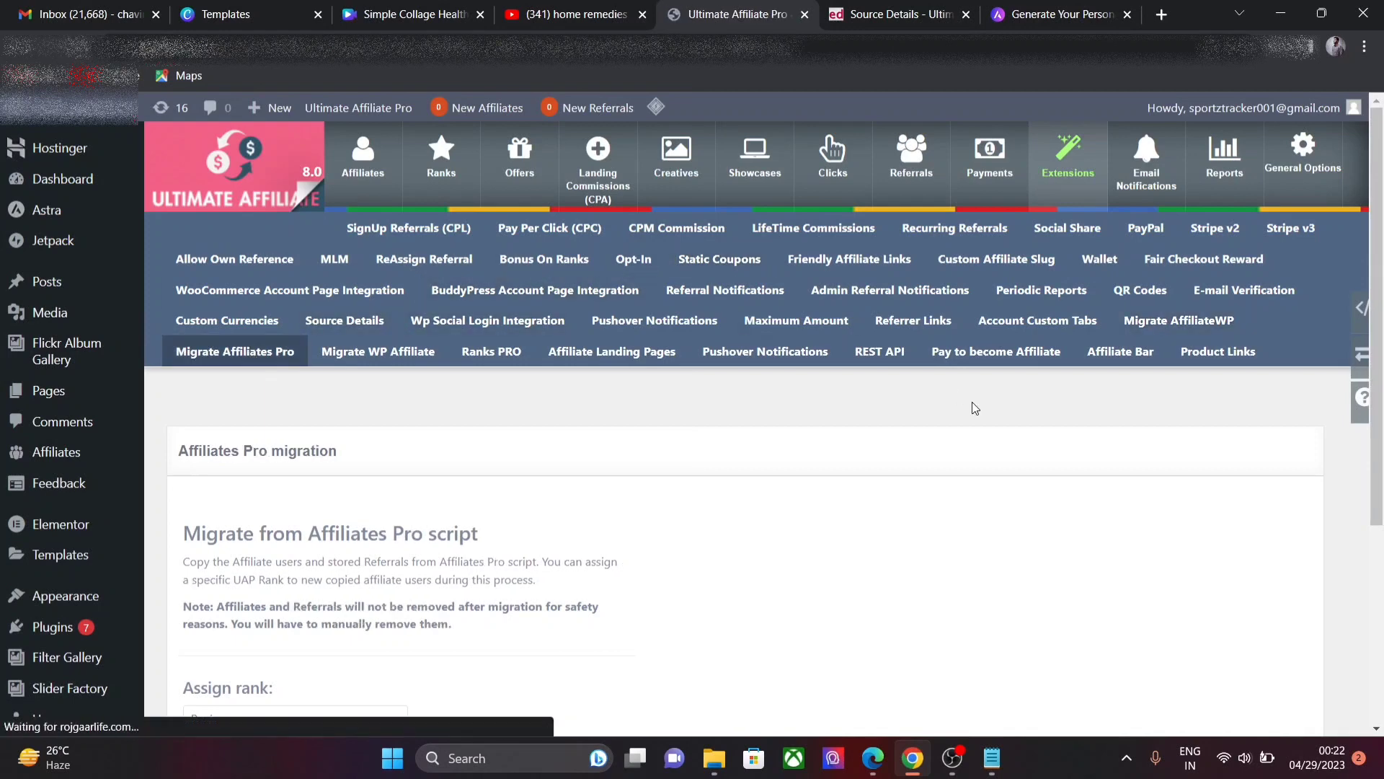
drag(1379, 283, 1382, 342)
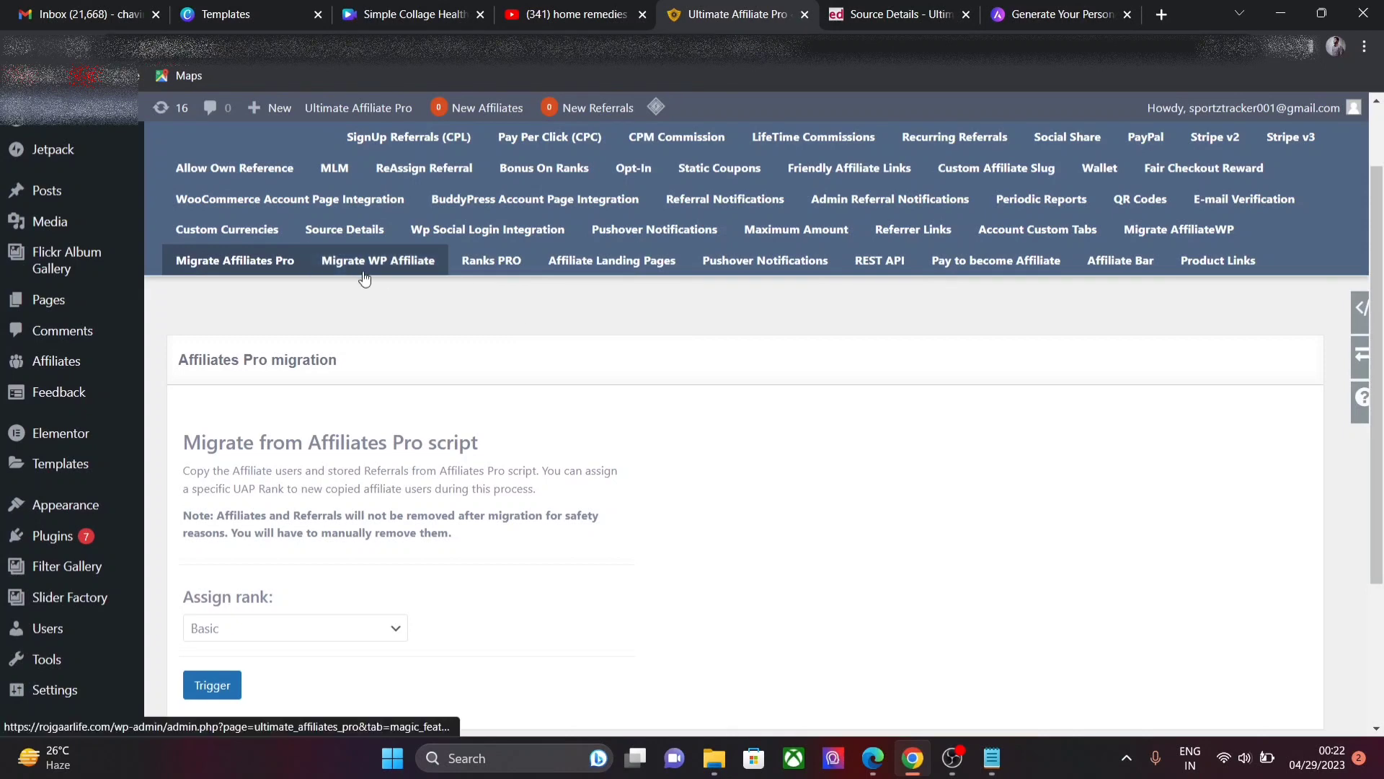
Step: Switch on Ranks PRO and look over its Achievements Calculation settings
click(476, 262)
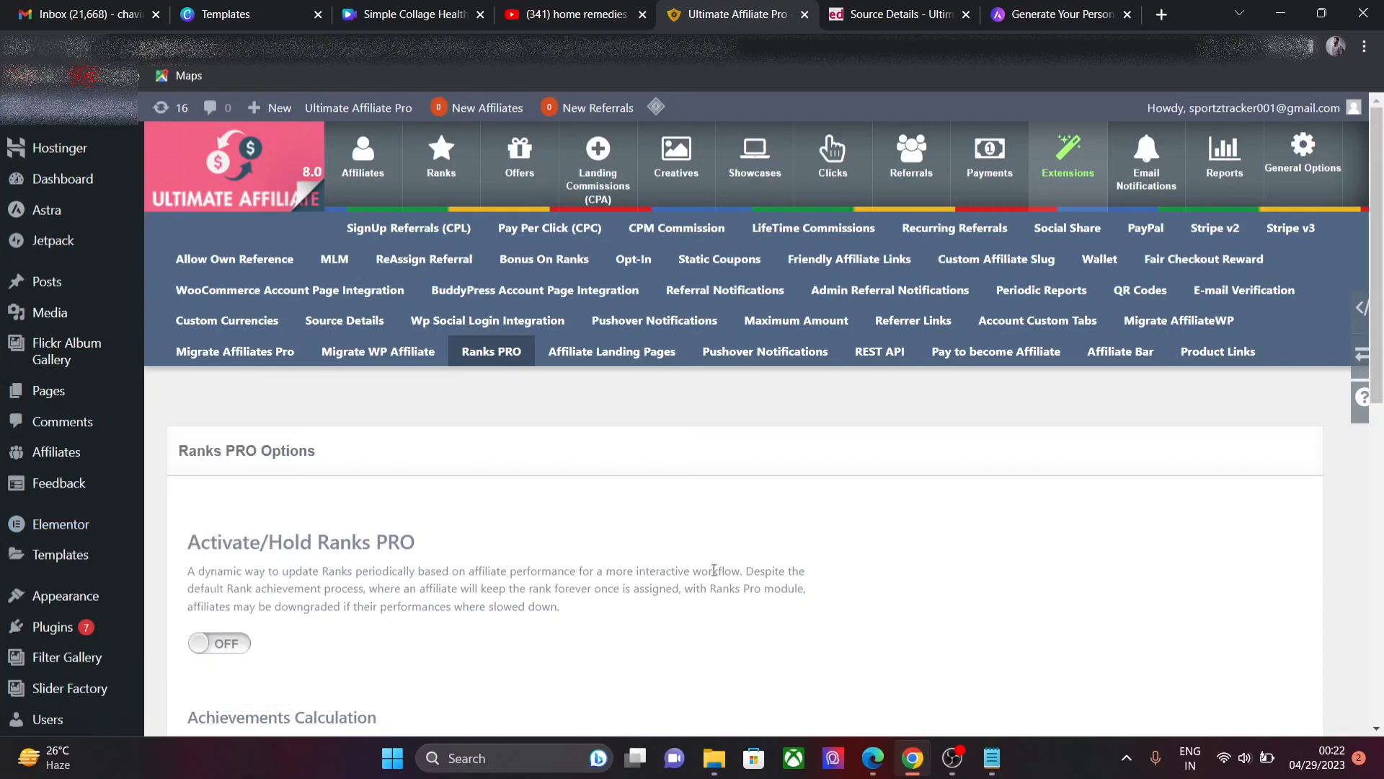
click(216, 644)
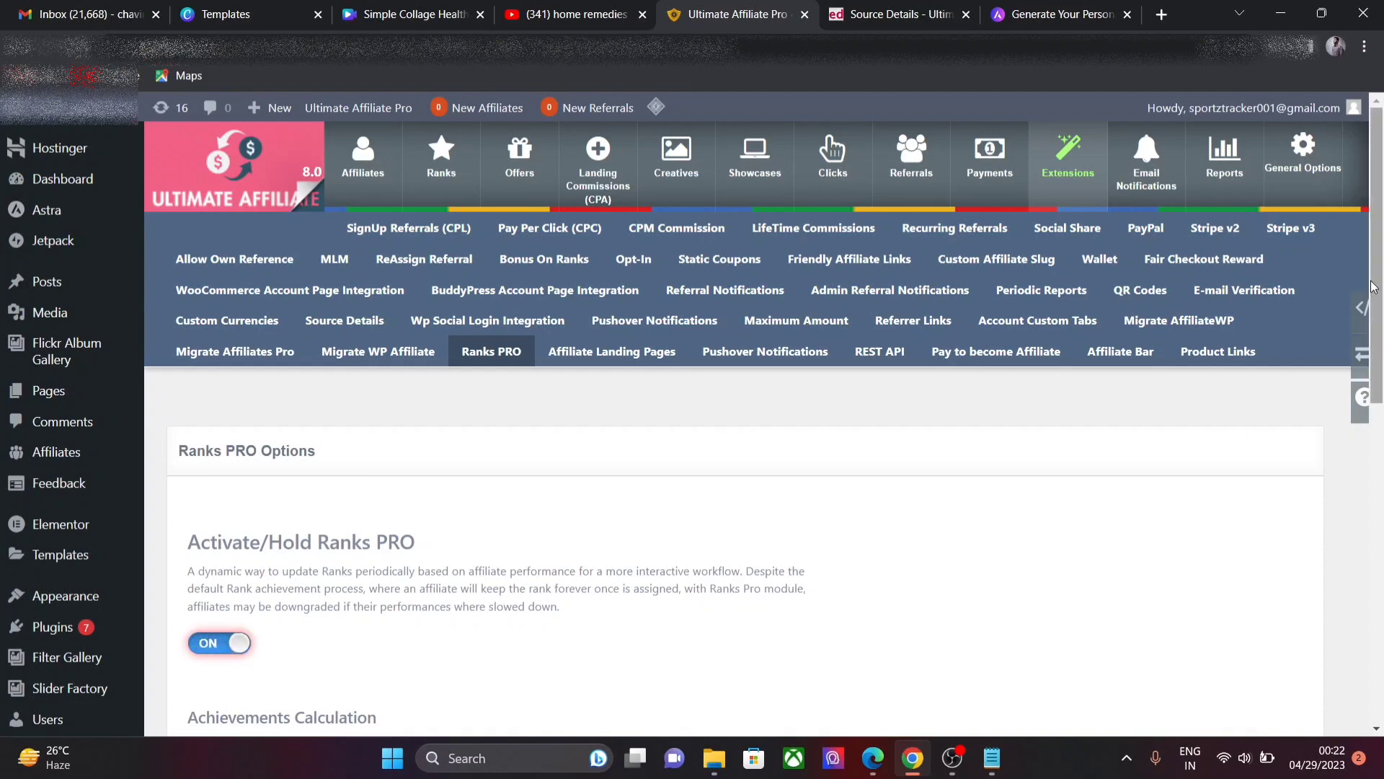
drag(1374, 287, 1382, 393)
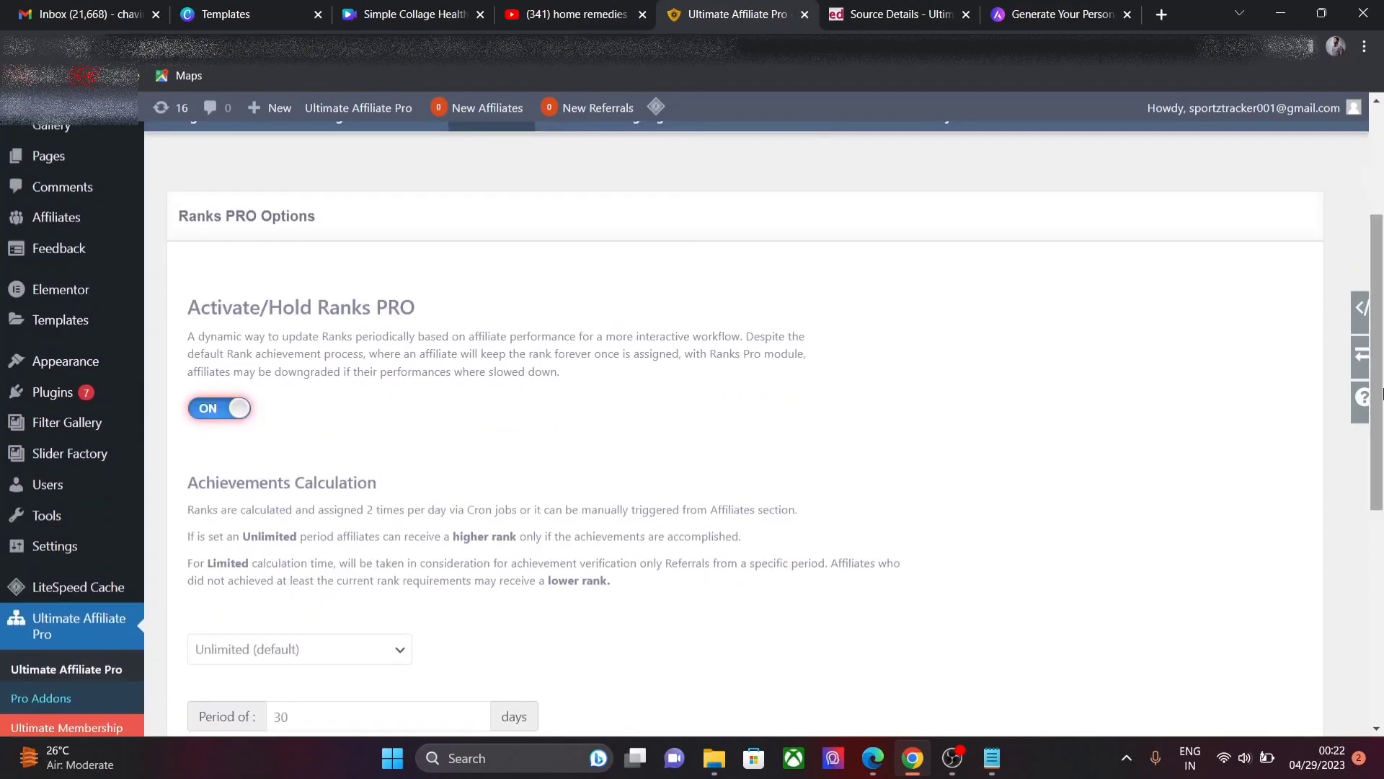
drag(1382, 393, 1380, 285)
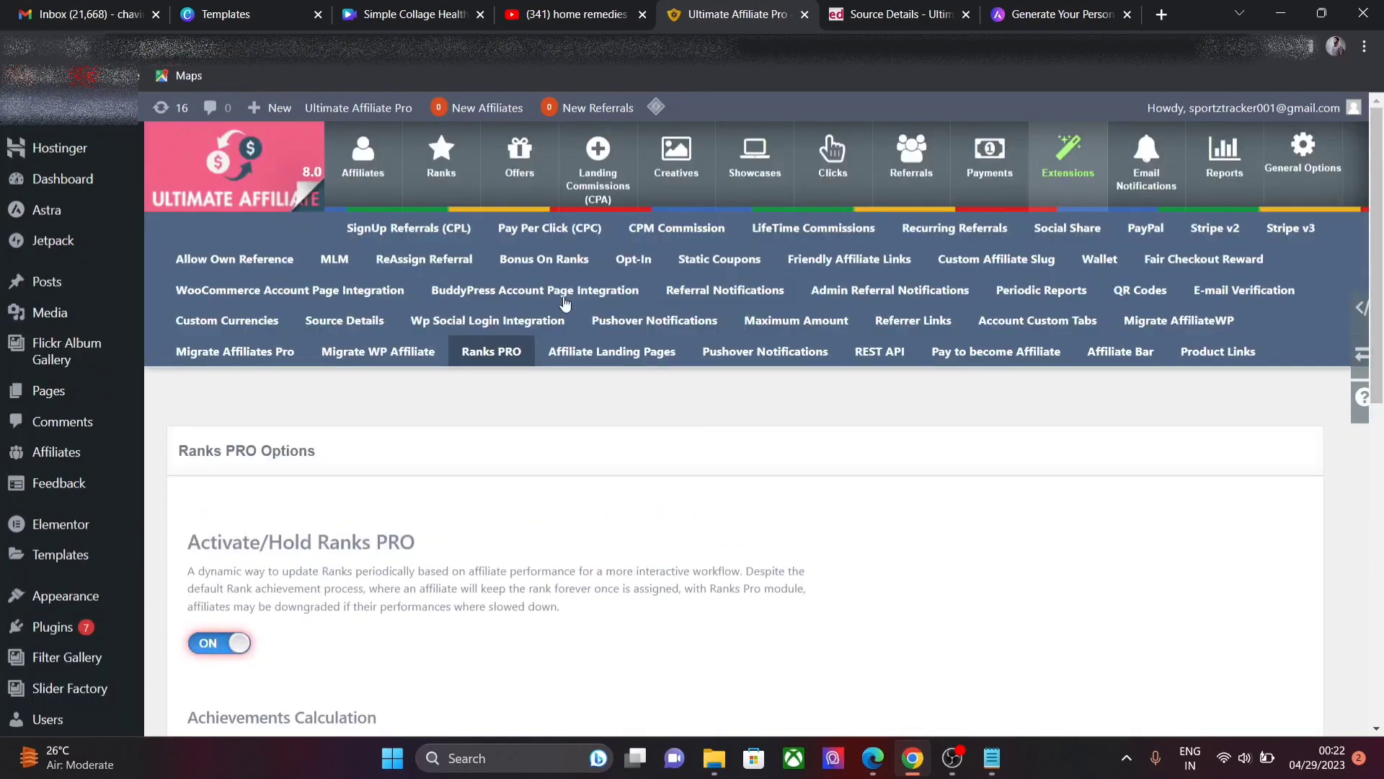
Step: Look over the Affiliate Landing Pages extension, and switch on Pay to become Affiliate with All products targeted
click(578, 353)
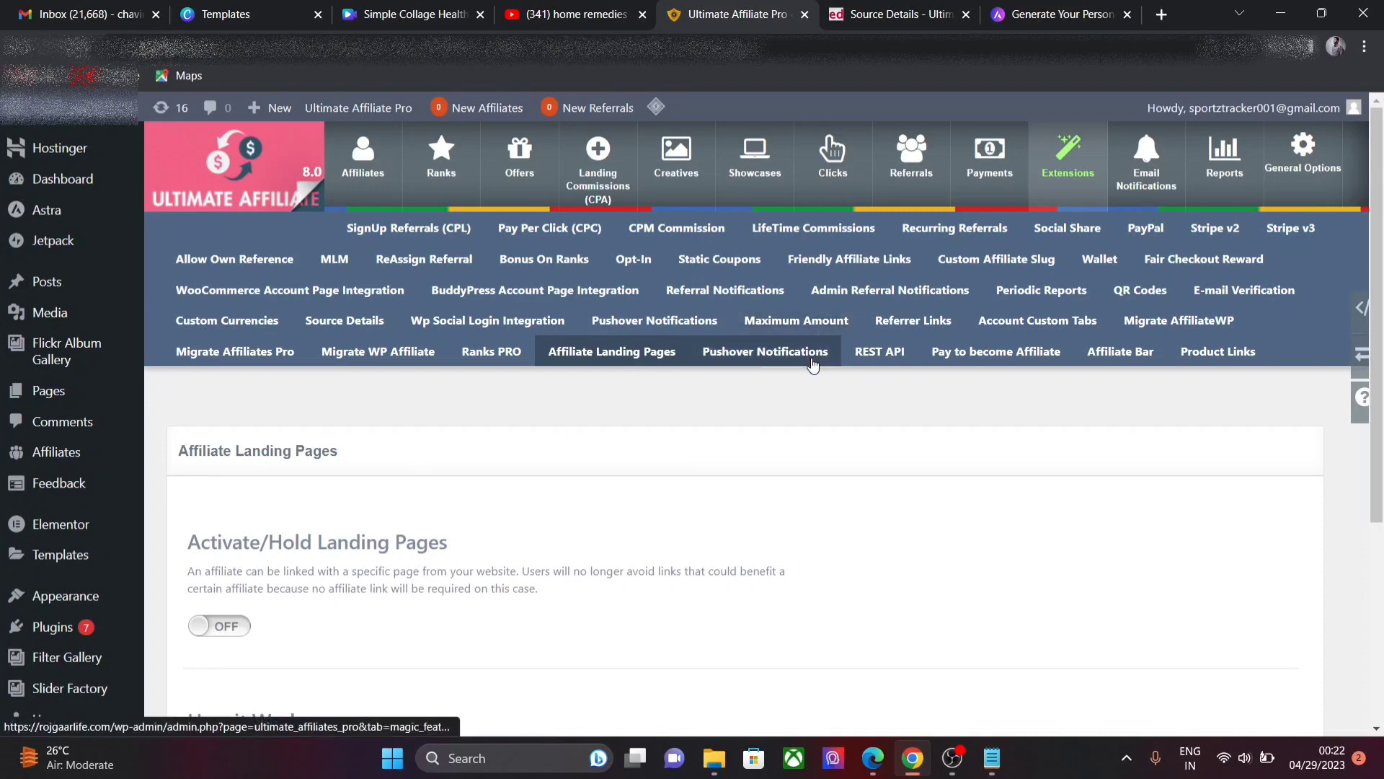
drag(1380, 224, 1382, 300)
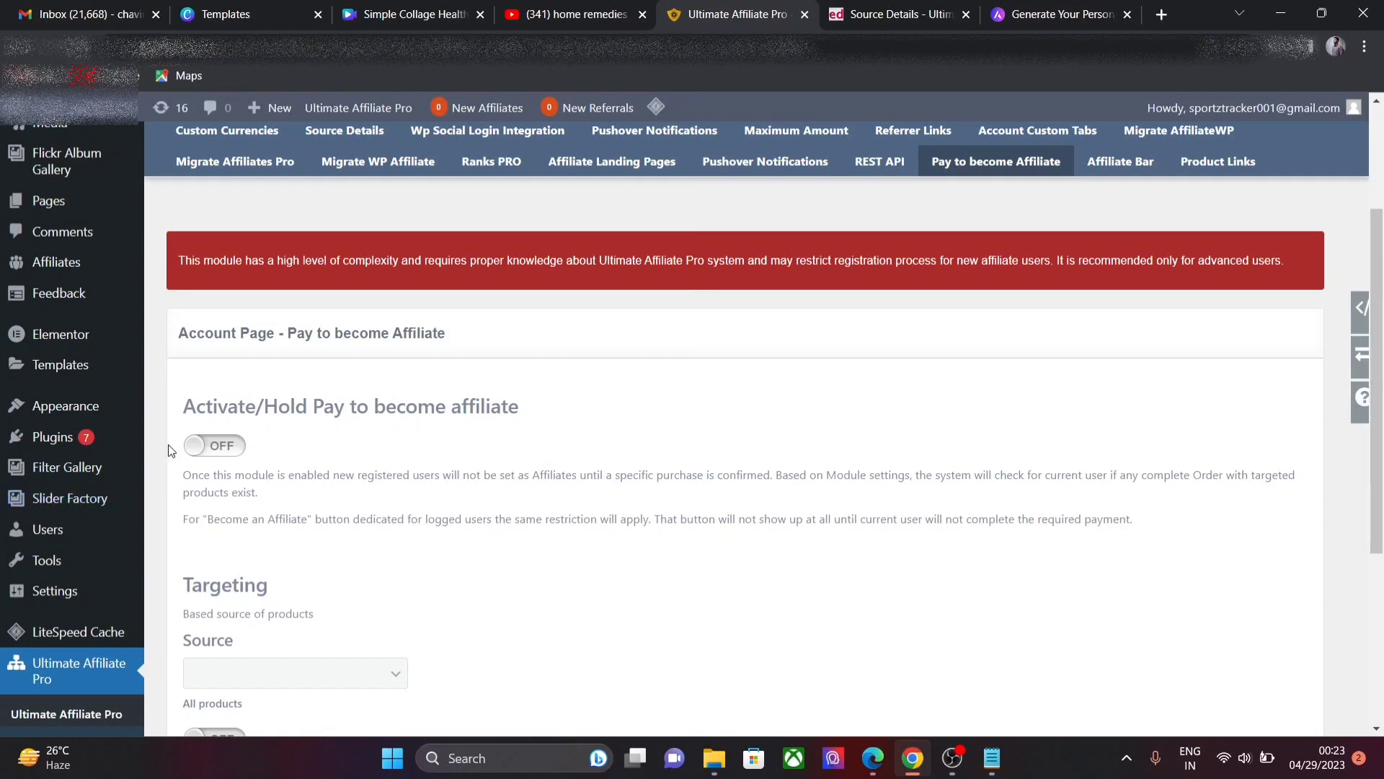
click(199, 454)
scroll(1365, 462, down, 2)
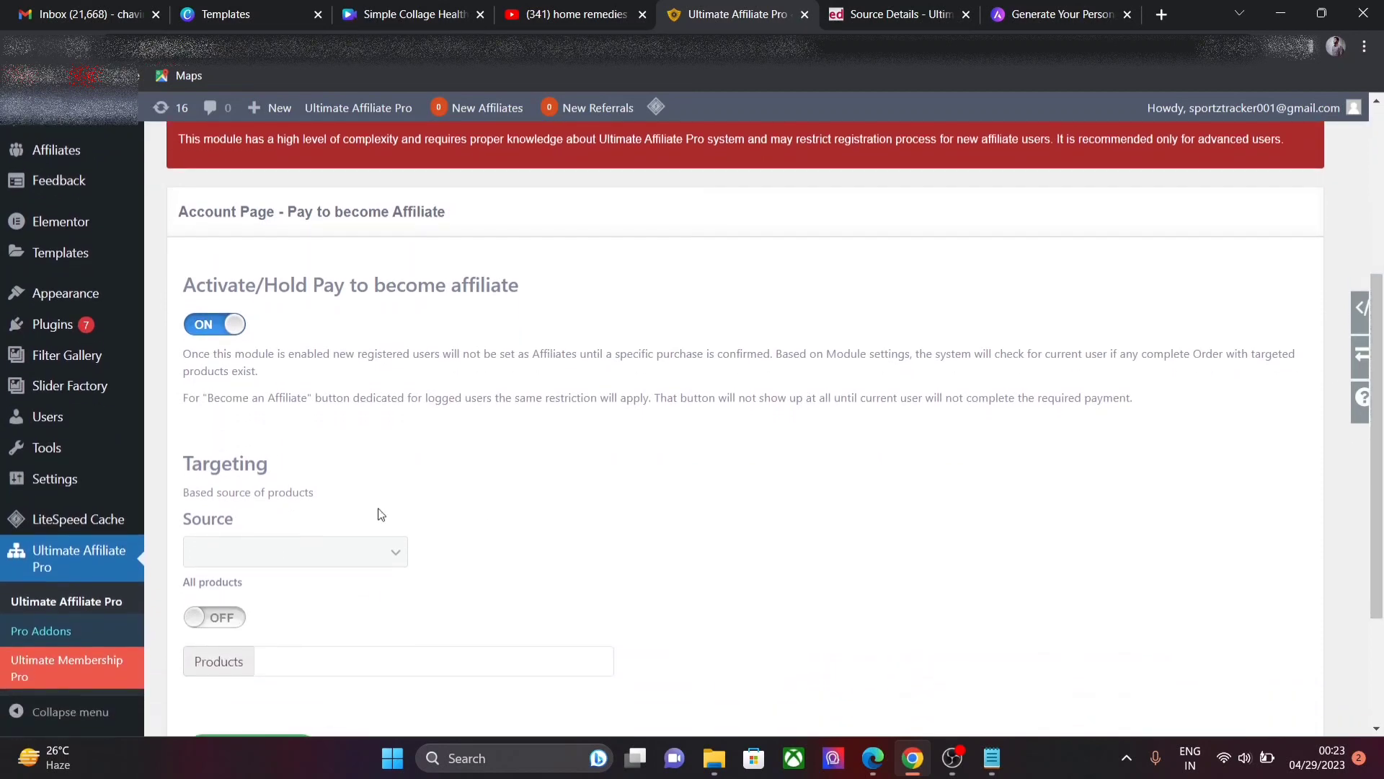
click(208, 618)
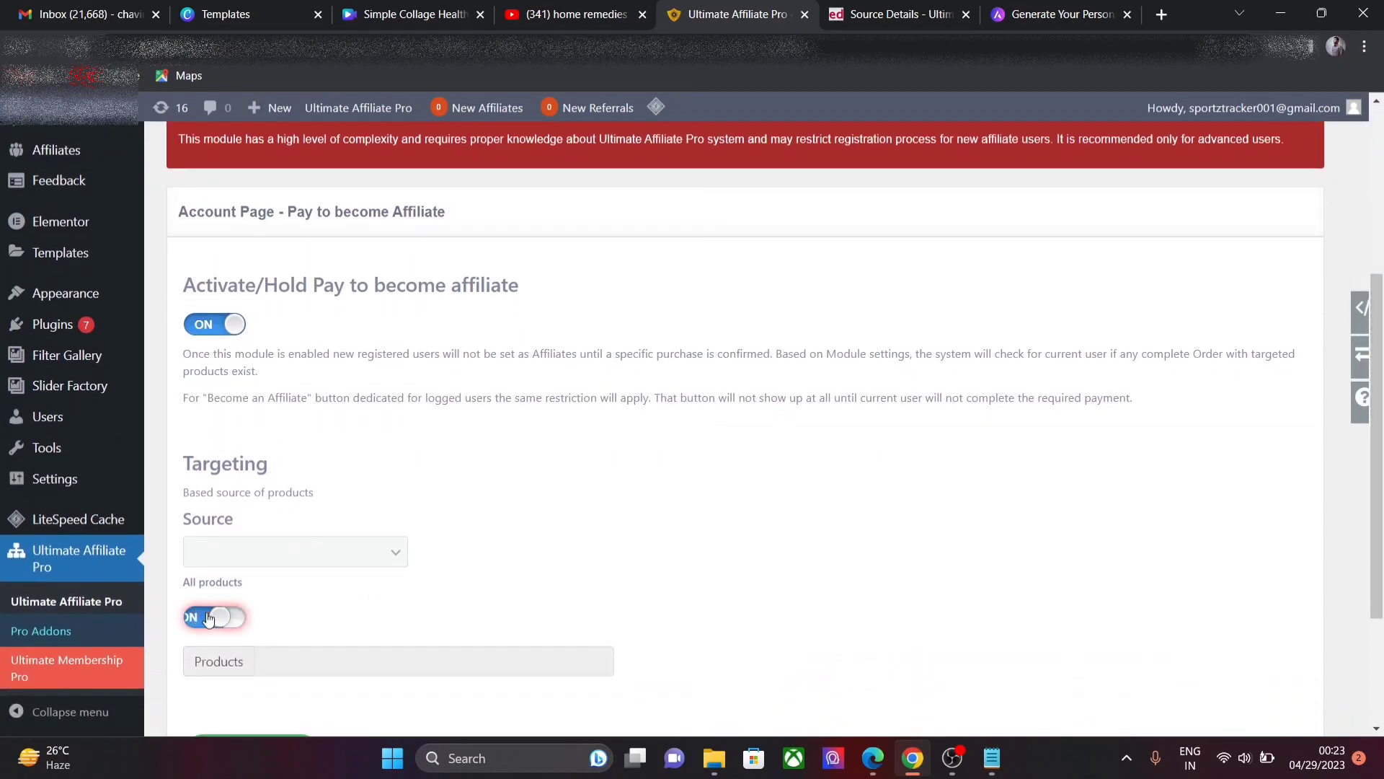
Step: Review the activation and product targeting settings of the Pay to become Affiliate extension
scroll(1382, 469, down, 3)
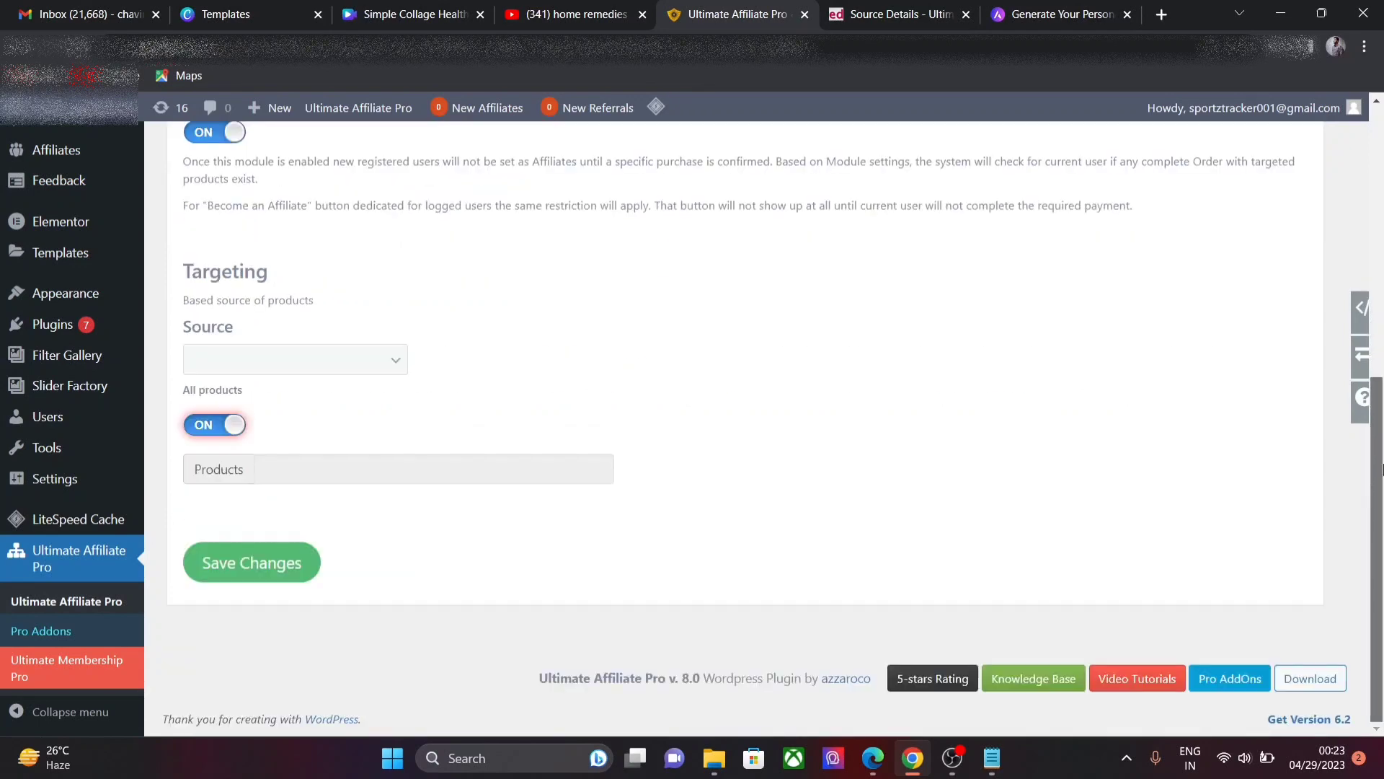
scroll(1382, 470, up, 4)
scroll(1375, 325, down, 2)
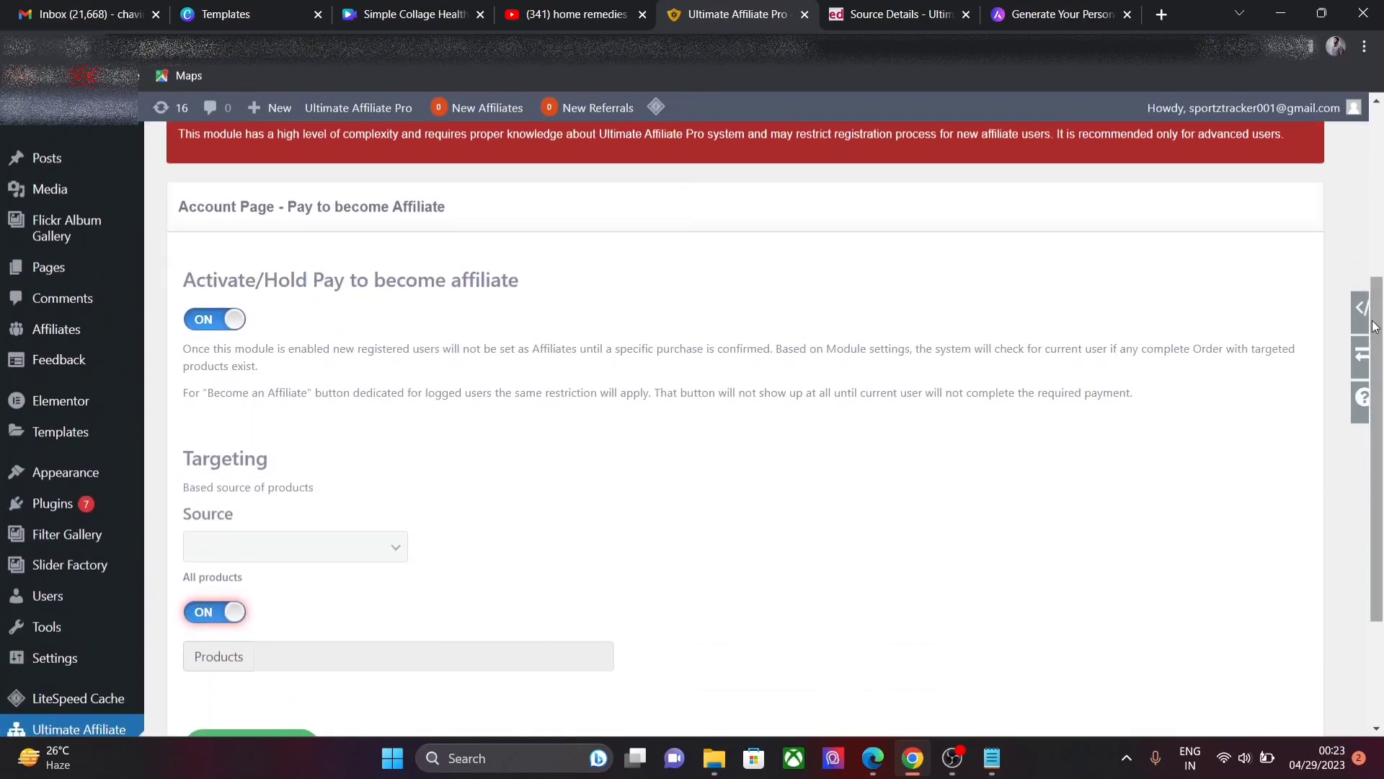
scroll(1382, 224, up, 4)
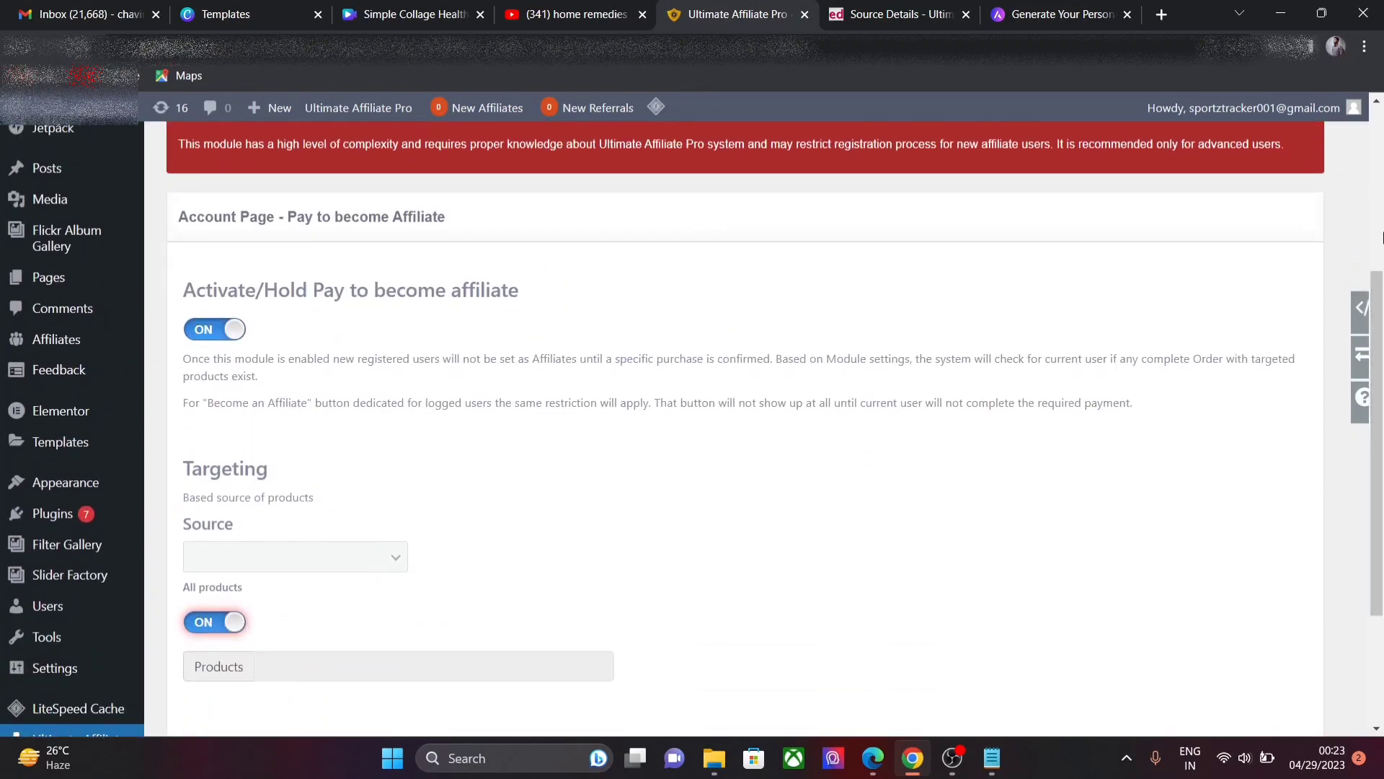
Step: Look over the Affiliate Bar extension's activation, FlashBar logo and links section settings, and open the Product Links extension
click(1144, 372)
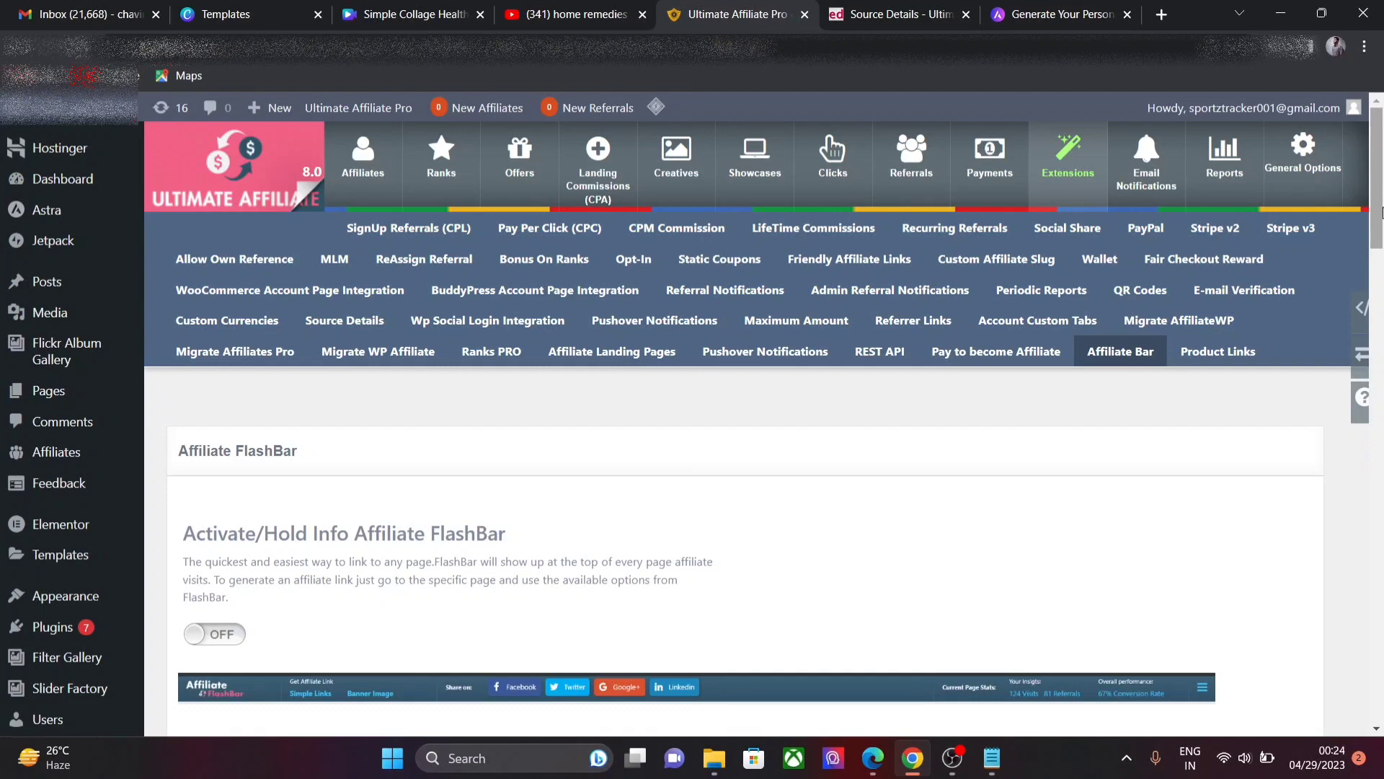
drag(1381, 212, 1382, 260)
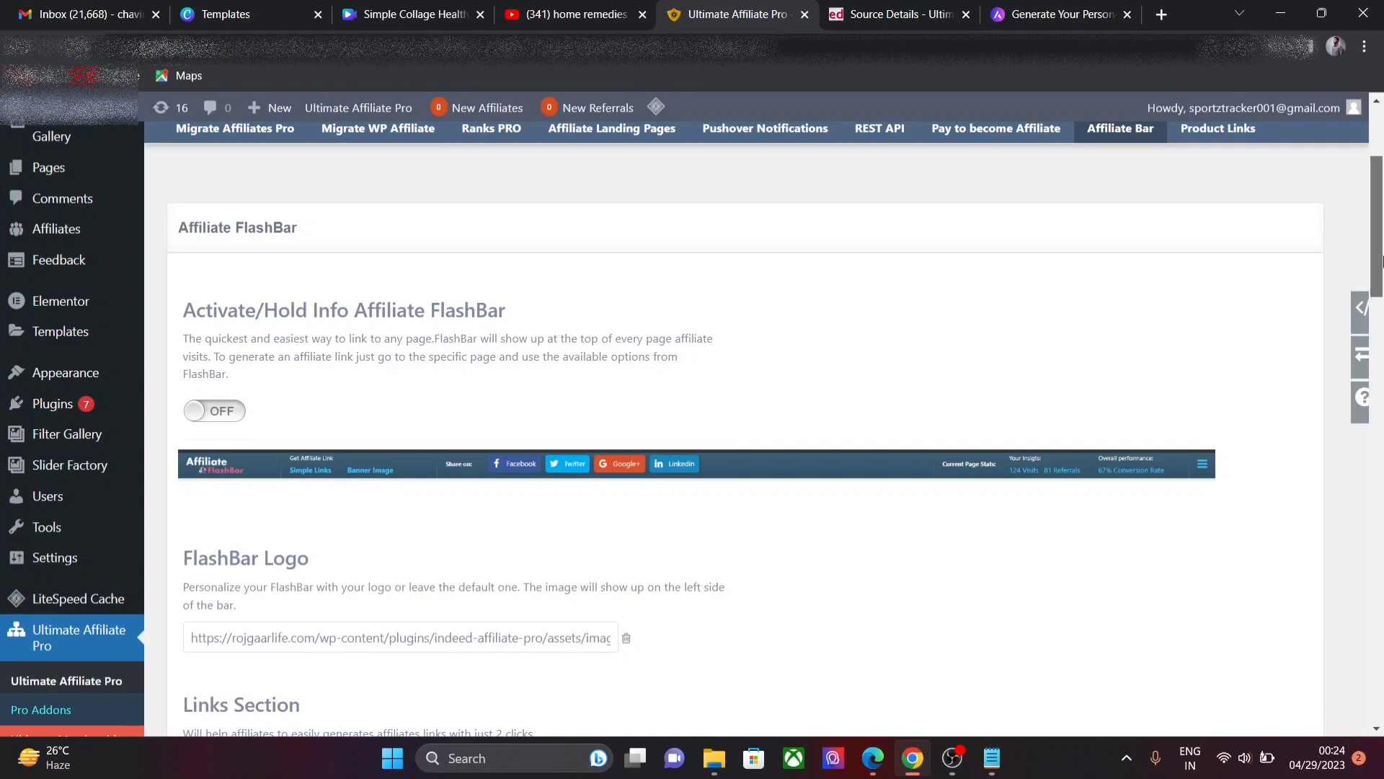
drag(1382, 260, 1382, 274)
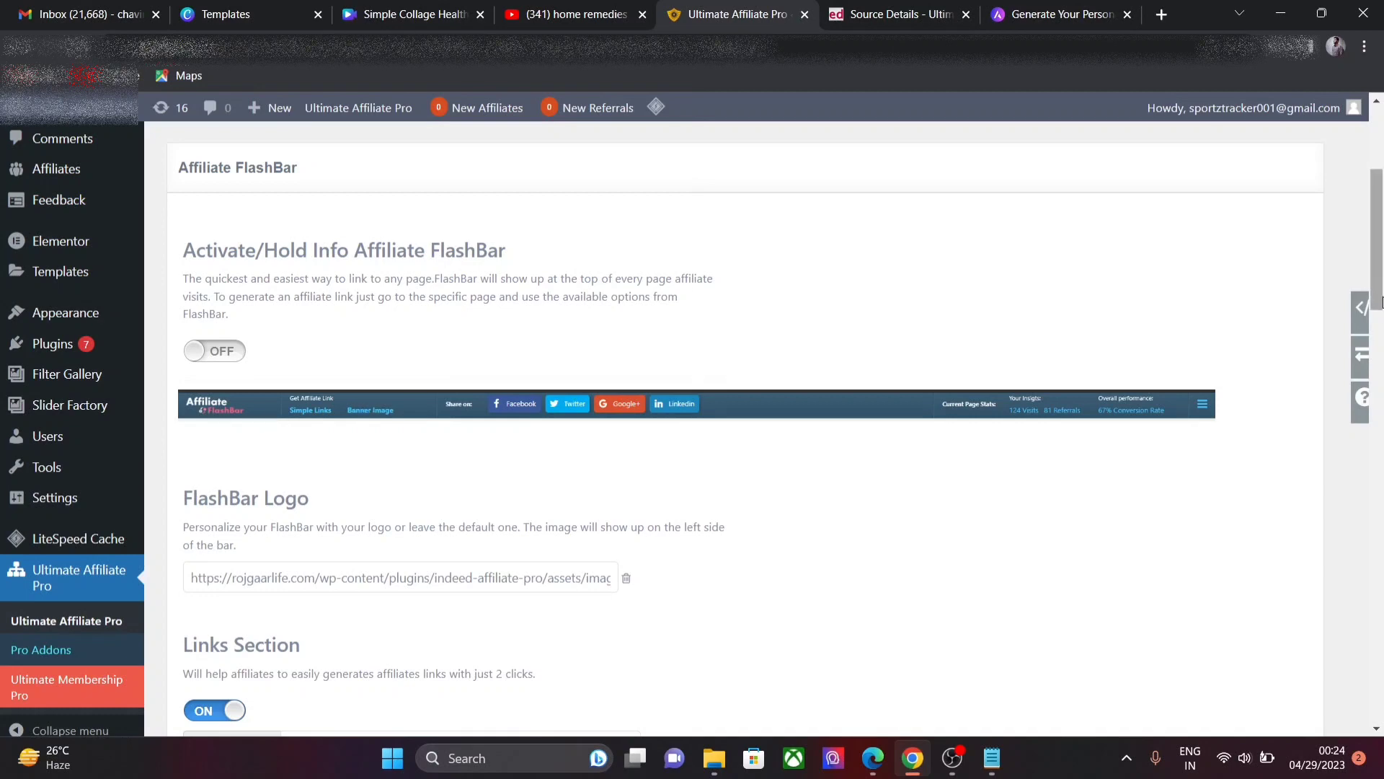
drag(1382, 252, 1382, 179)
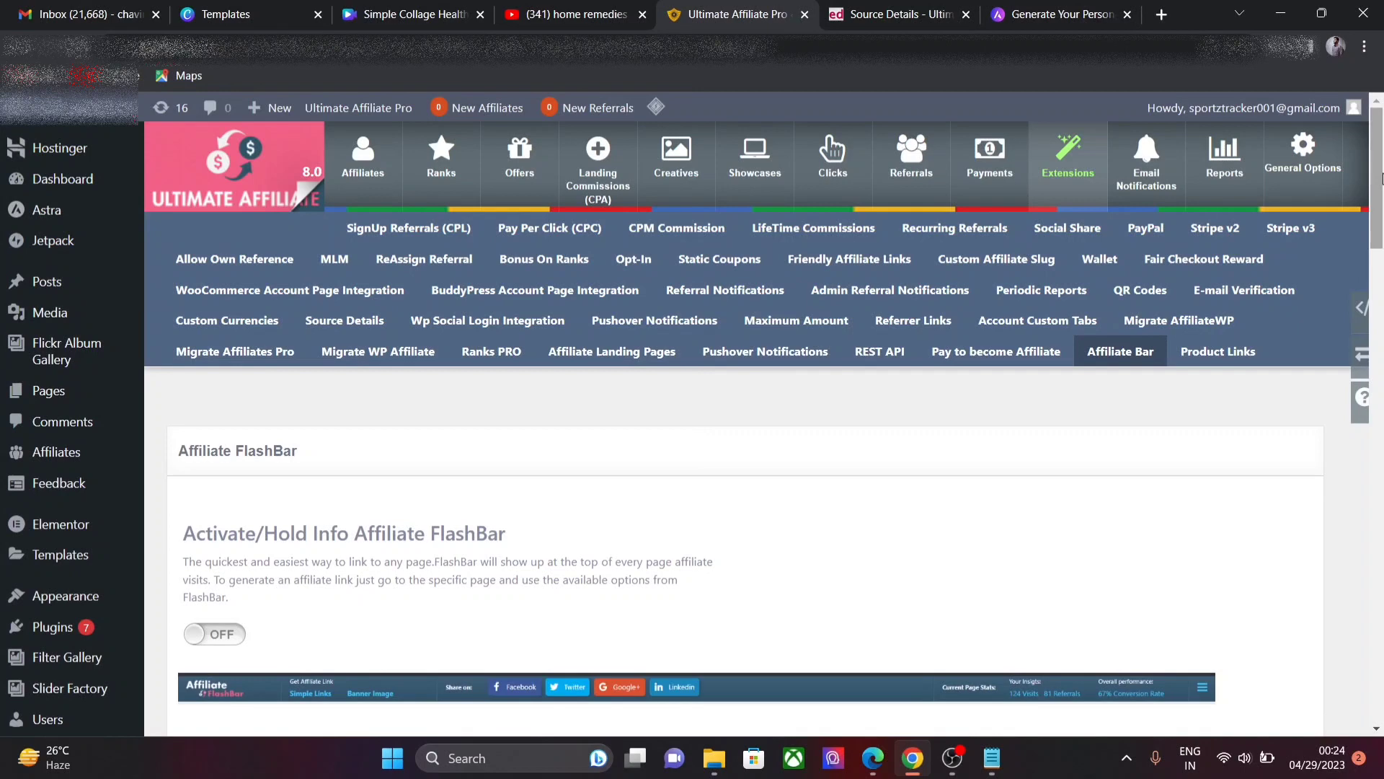
click(1220, 351)
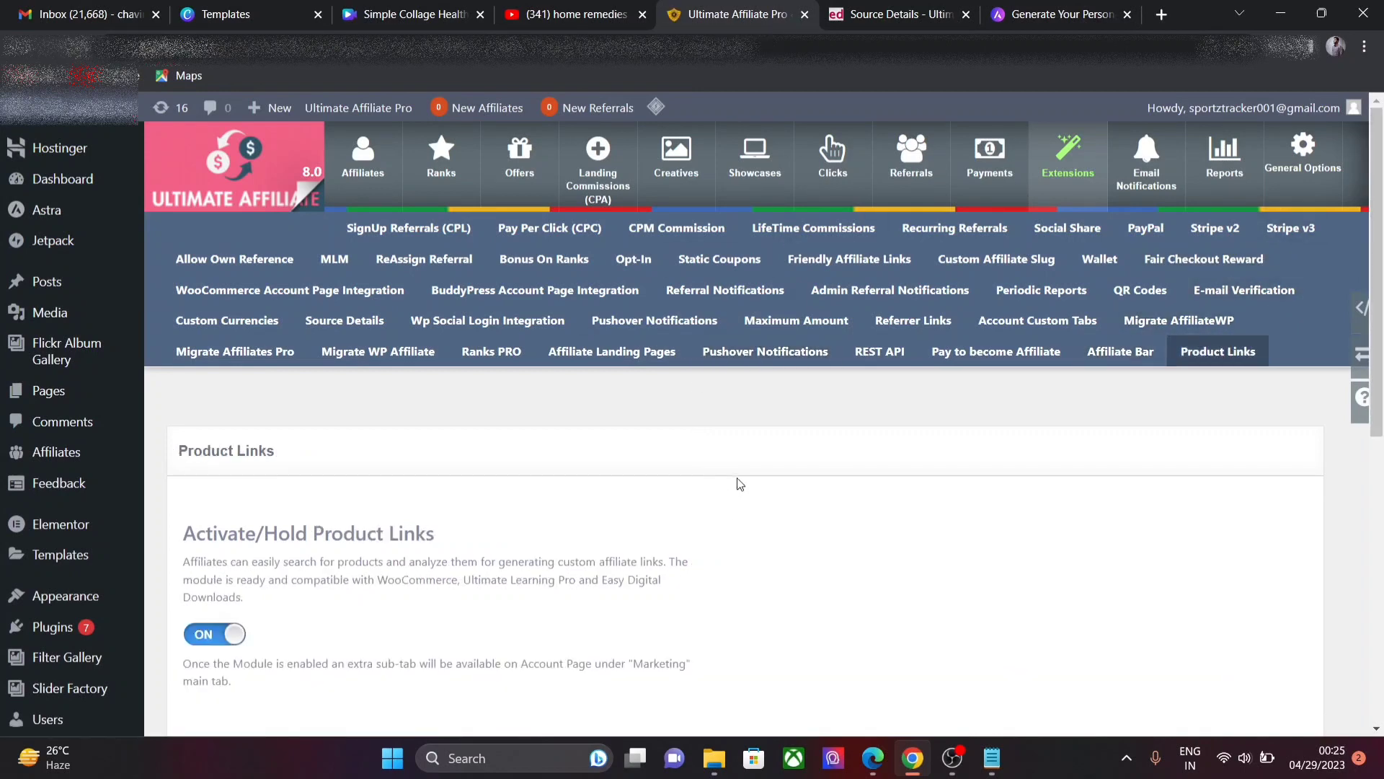